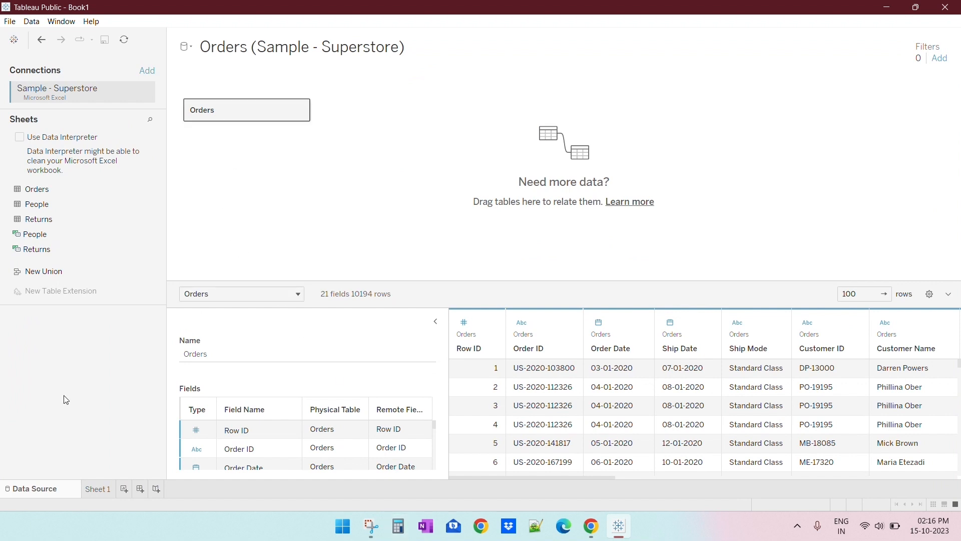
# - In Sheet 1, place the continuous month of Order Date on Rows and convert it to discrete
pyautogui.click(101, 492)
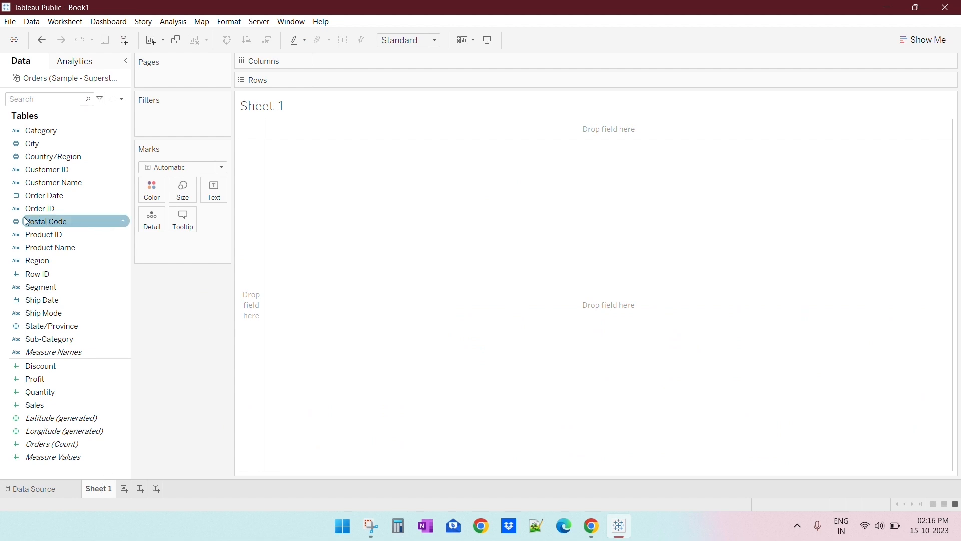
pyautogui.rightClick(65, 185)
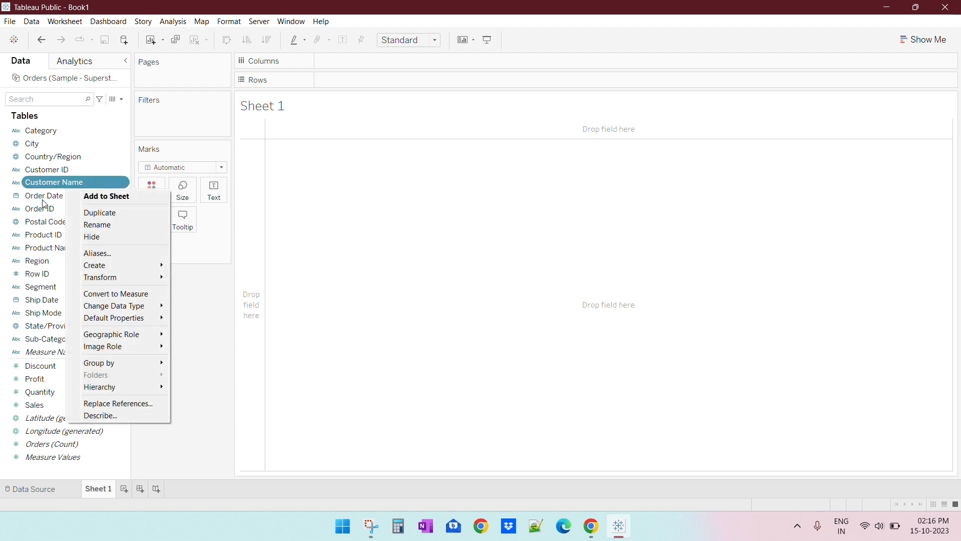
pyautogui.click(43, 198)
pyautogui.moveTo(44, 204); pyautogui.dragTo(357, 84)
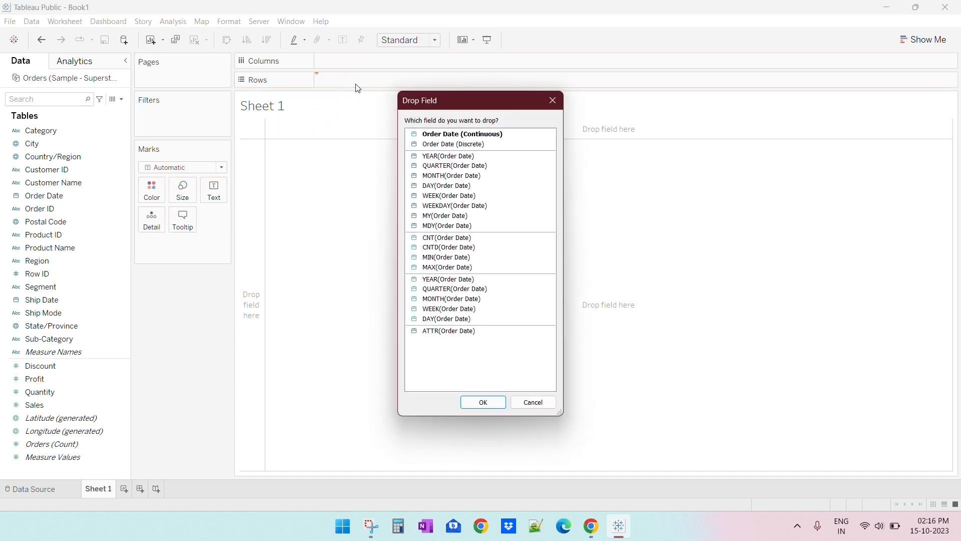
pyautogui.doubleClick(470, 300)
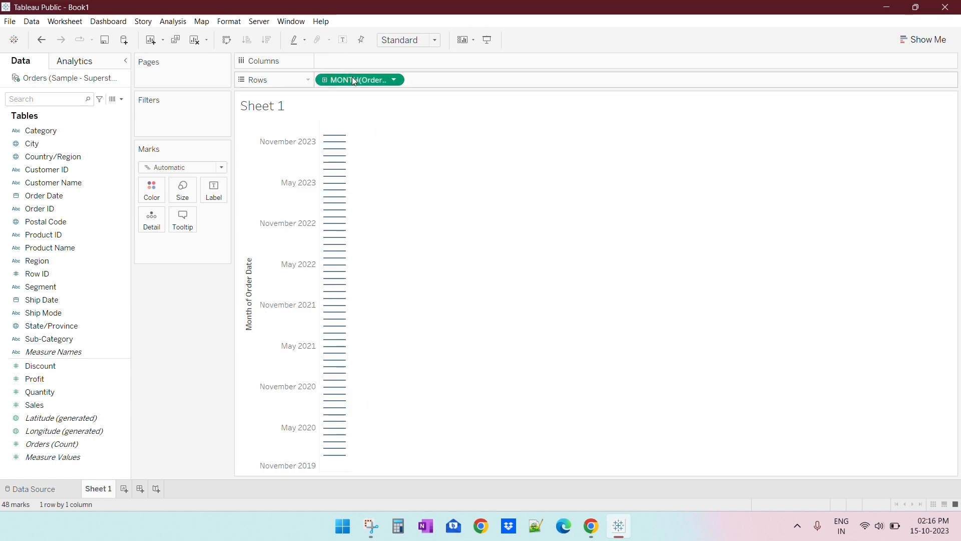
pyautogui.rightClick(352, 77)
pyautogui.click(406, 401)
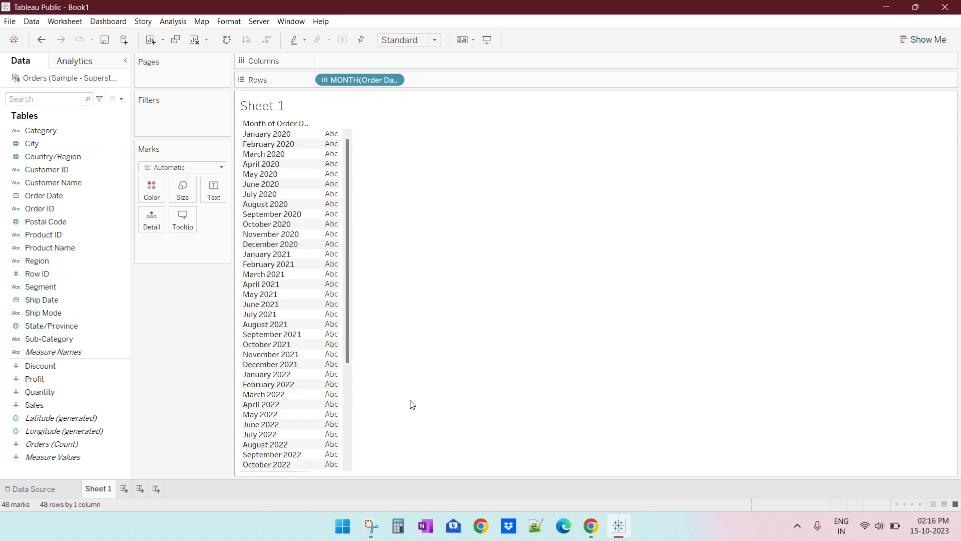
# - Create a calculated field named "vCY Months" with the formula DATETRUNC('month', [Order Date])
pyautogui.click(122, 99)
pyautogui.click(83, 112)
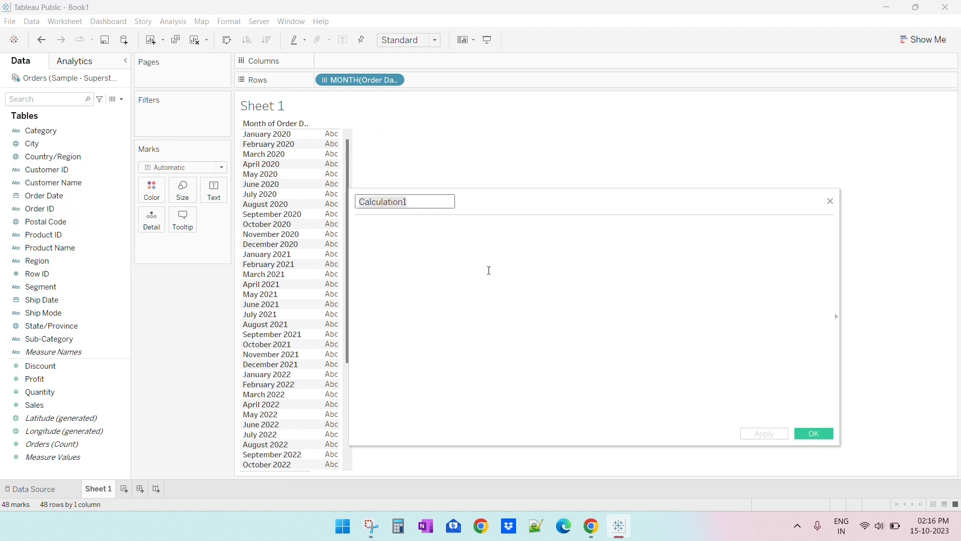
pyautogui.write('V')
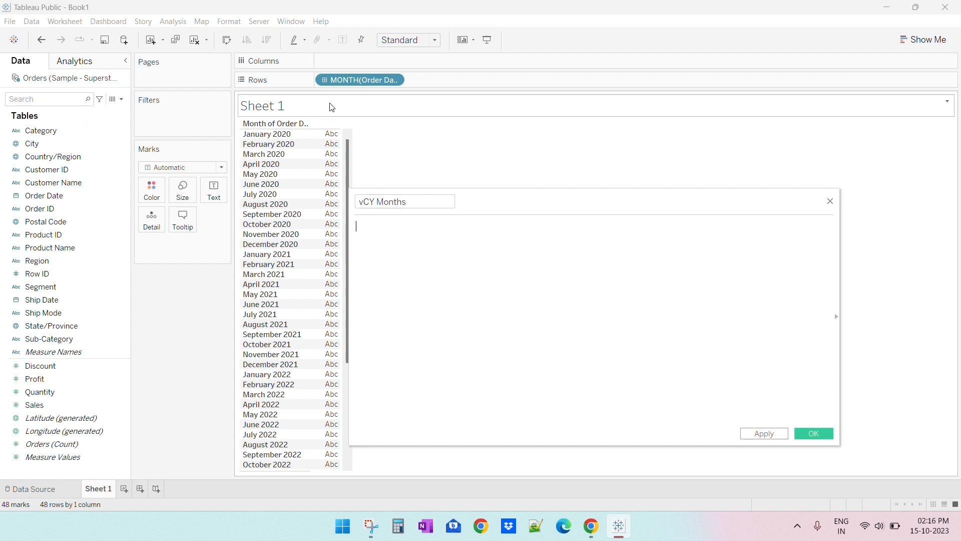
pyautogui.moveTo(357, 74); pyautogui.dragTo(491, 318)
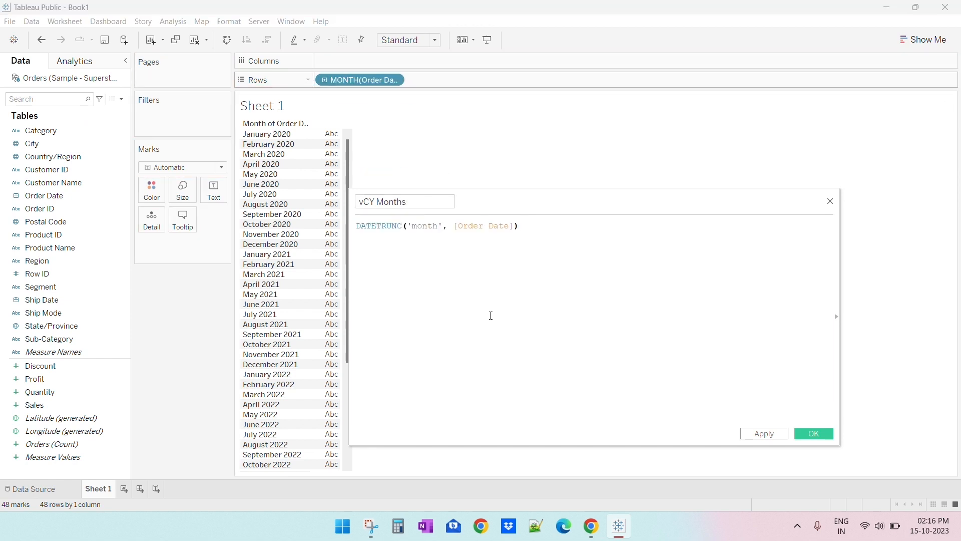
pyautogui.click(764, 434)
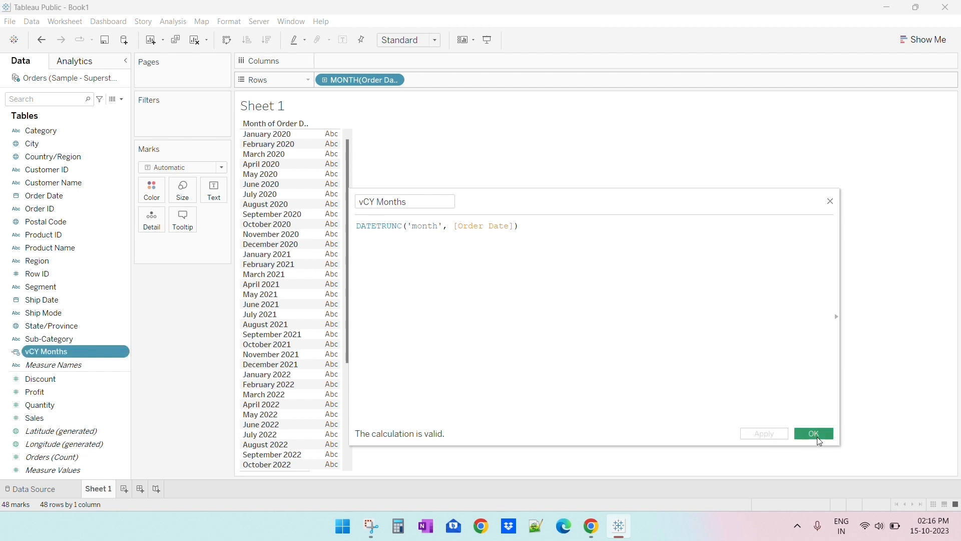
pyautogui.click(817, 437)
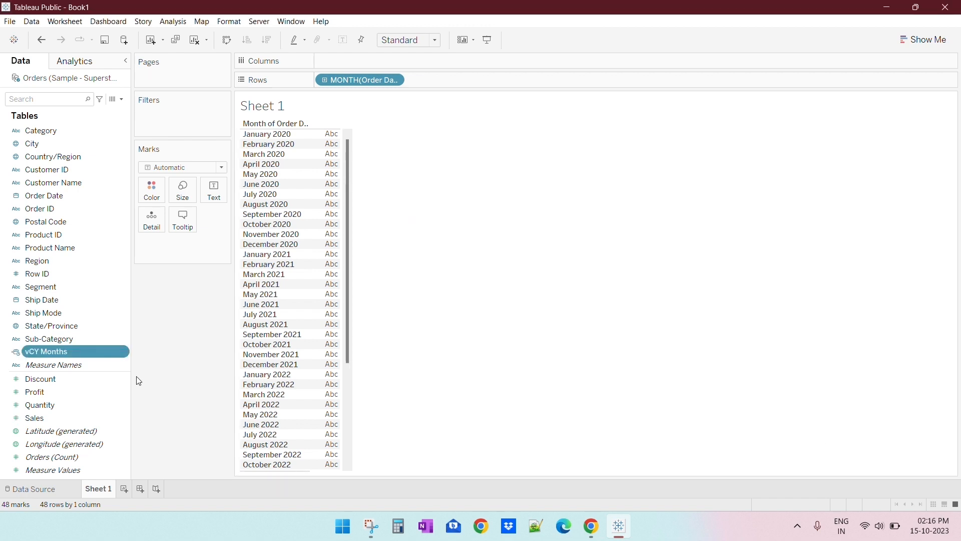
# - Create a calculated field named "vPY Months" from vCY Months with the formula DATEADD('year',-1,[vCY Months])
pyautogui.rightClick(55, 352)
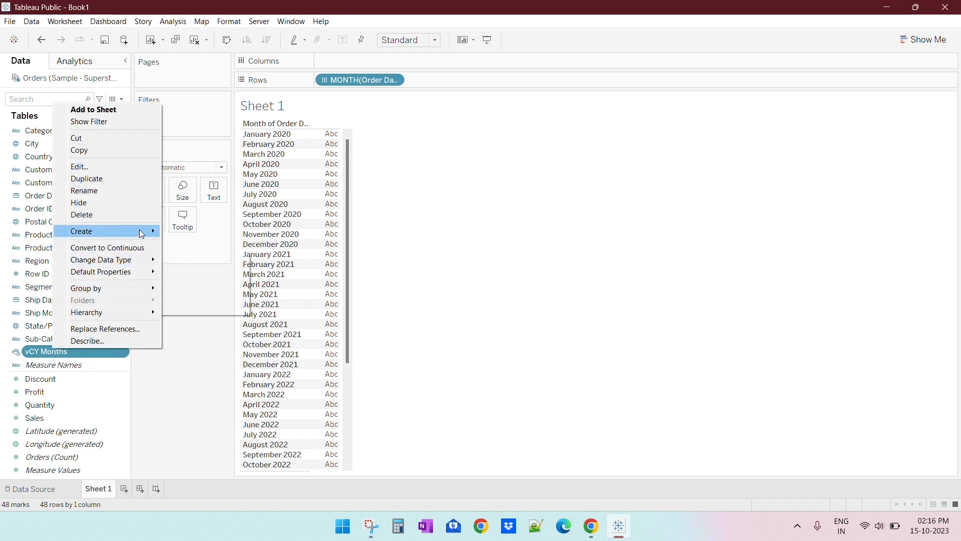
pyautogui.moveTo(142, 234)
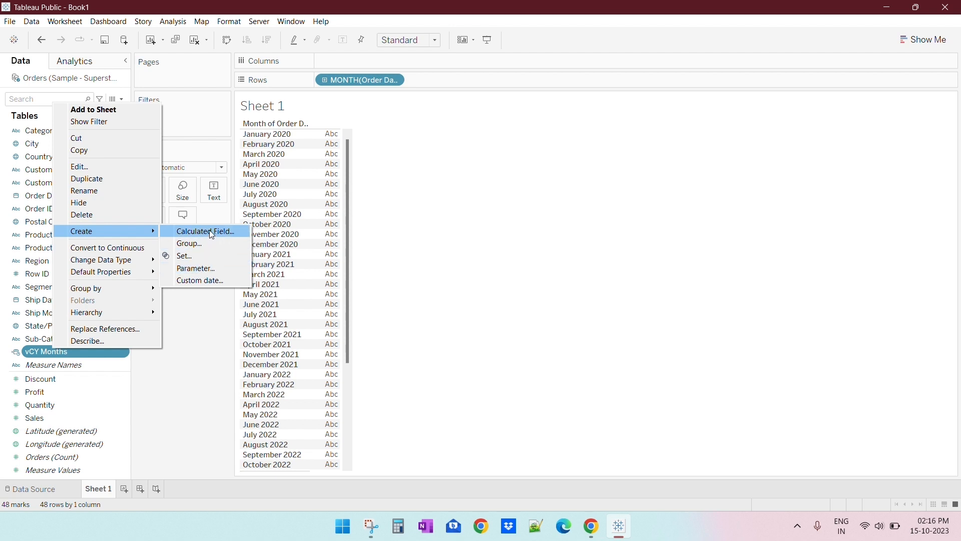
pyautogui.click(212, 233)
pyautogui.write('vPY Months')
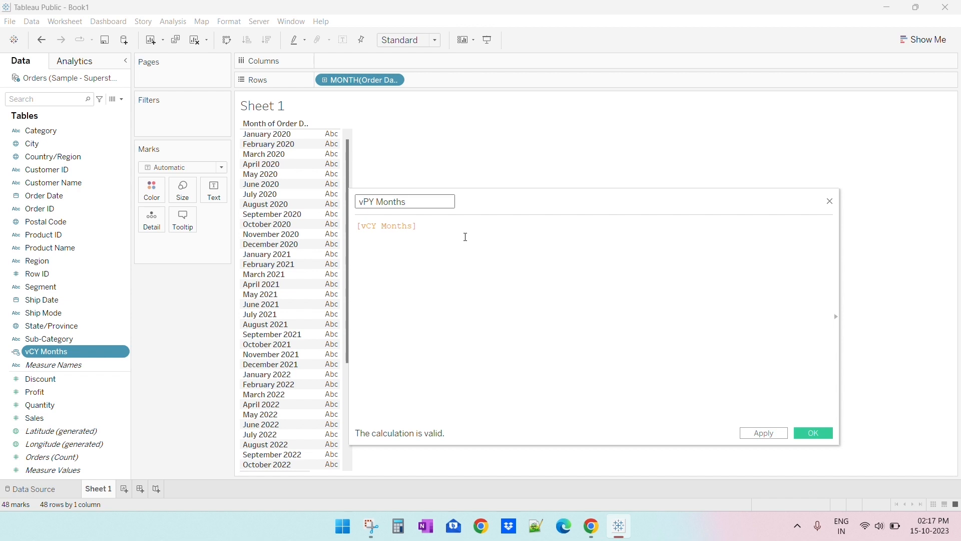
pyautogui.click(465, 236)
pyautogui.write('datea')
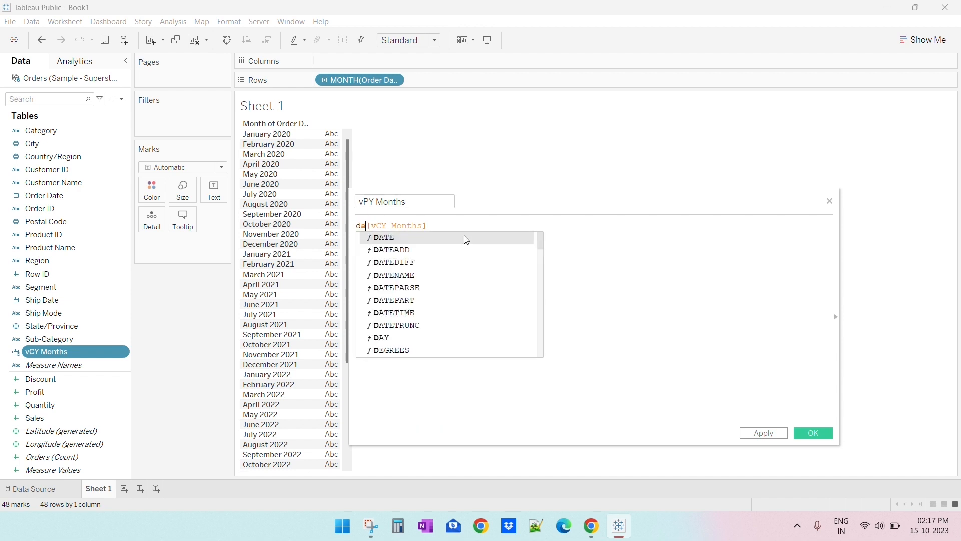
pyautogui.press('Return')
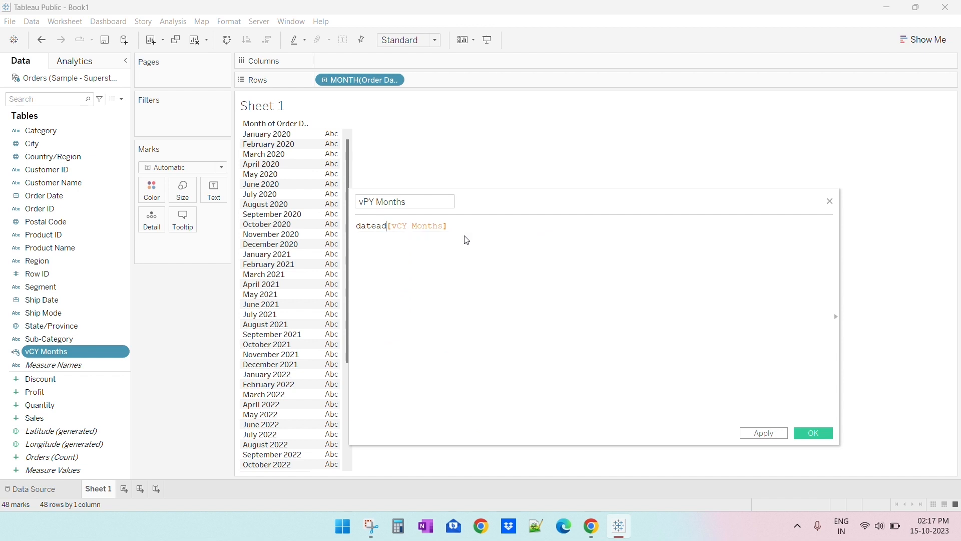
pyautogui.write("('year'")
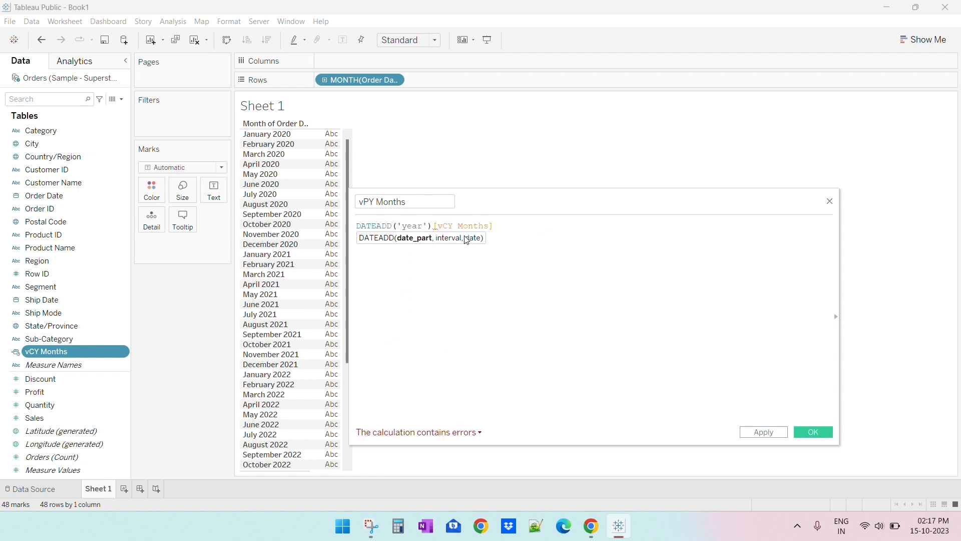
pyautogui.write(',-1,')
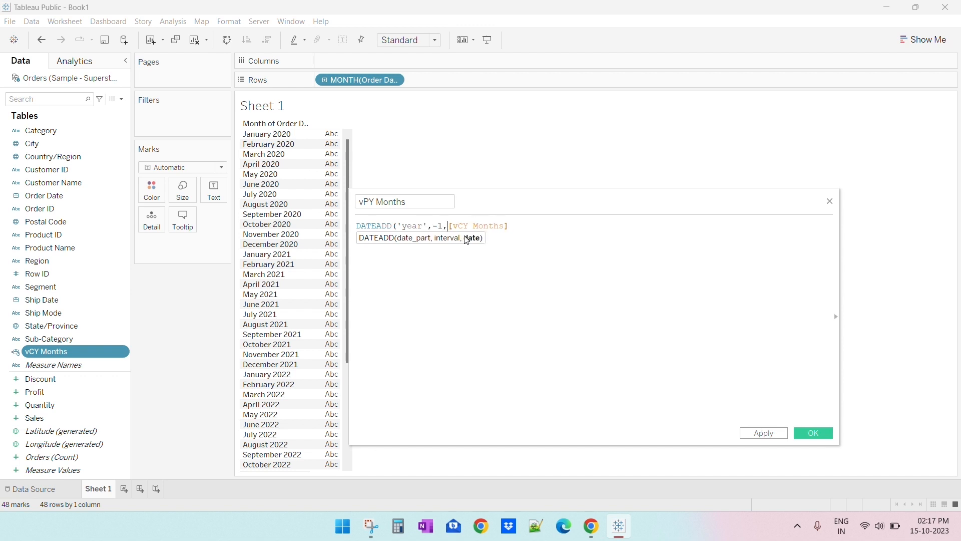
pyautogui.click(553, 226)
pyautogui.write(')')
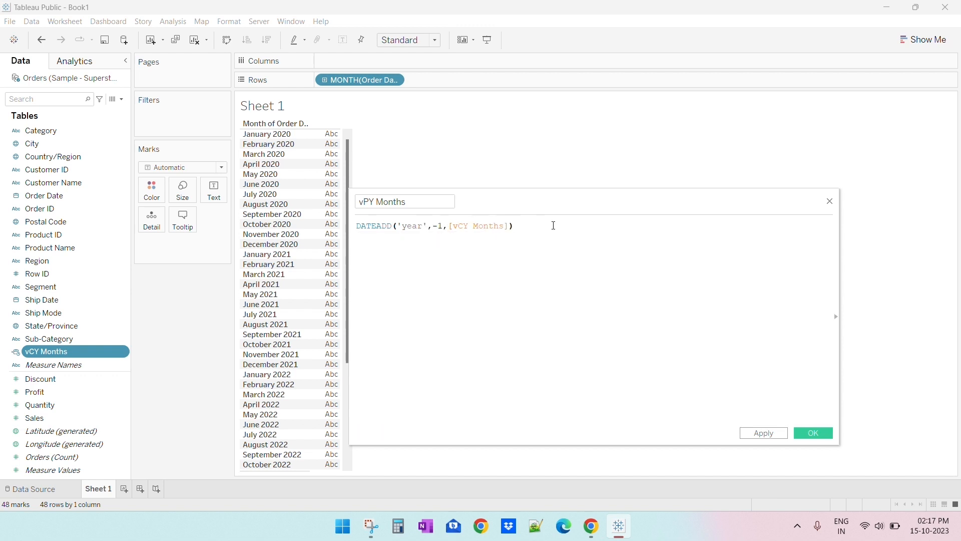
pyautogui.click(813, 433)
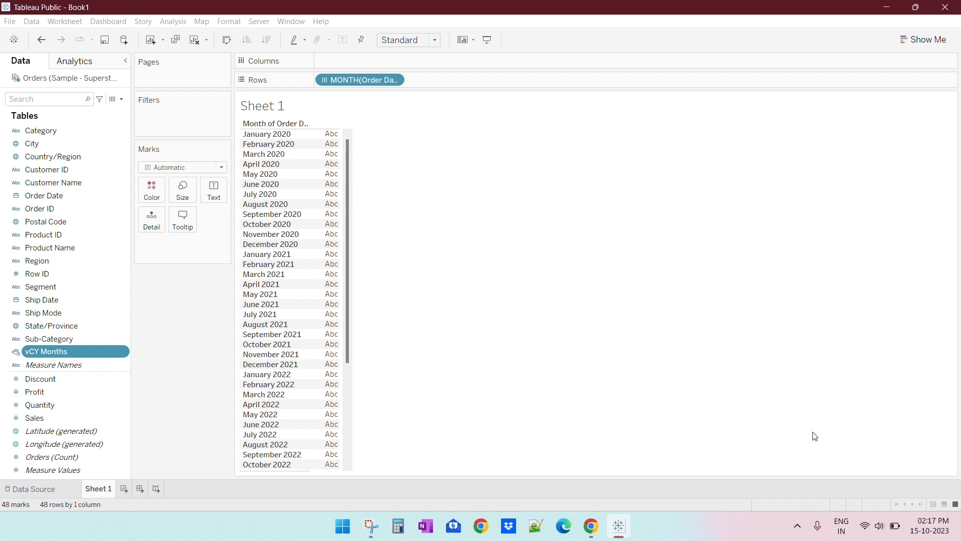
pyautogui.scroll(-1, 60, 362)
pyautogui.moveTo(45, 352); pyautogui.dragTo(495, 79)
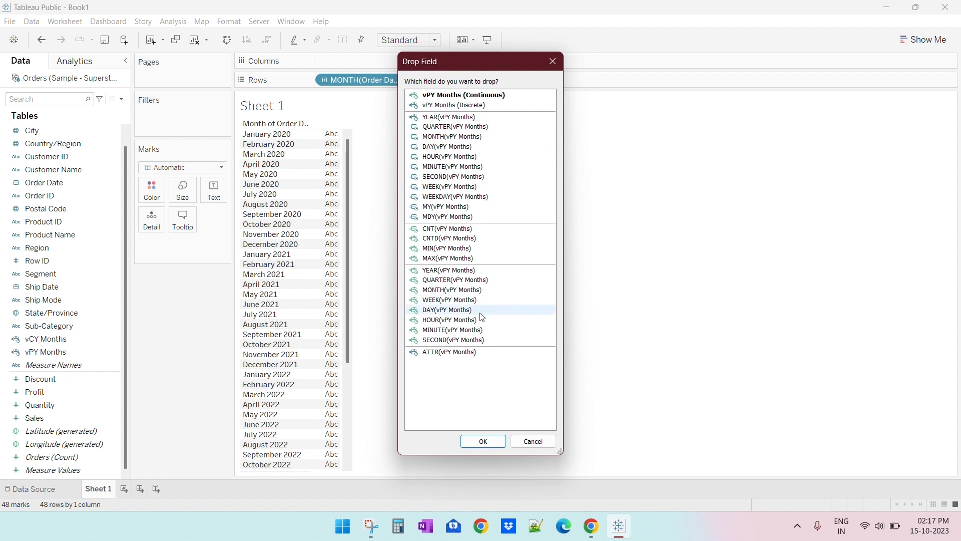
pyautogui.doubleClick(476, 106)
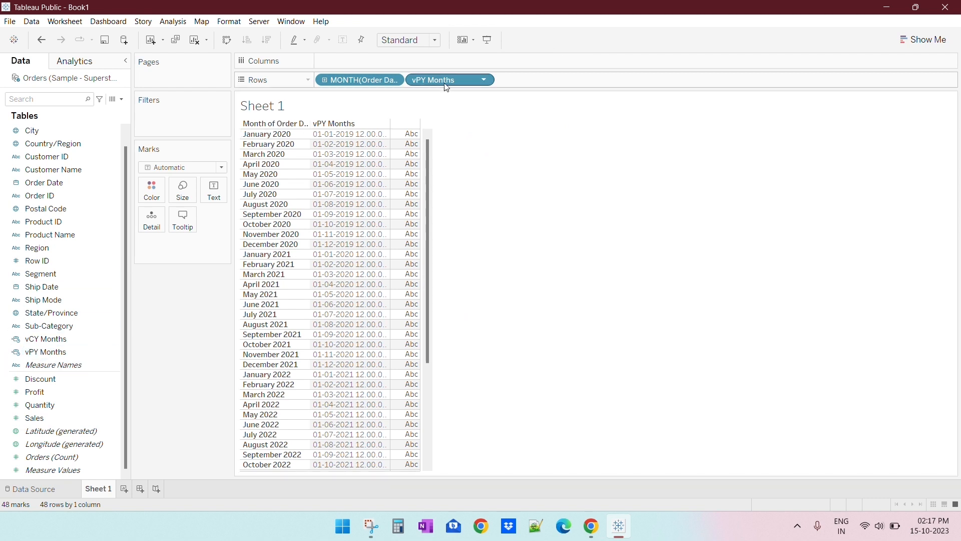
pyautogui.moveTo(441, 79); pyautogui.dragTo(503, 188)
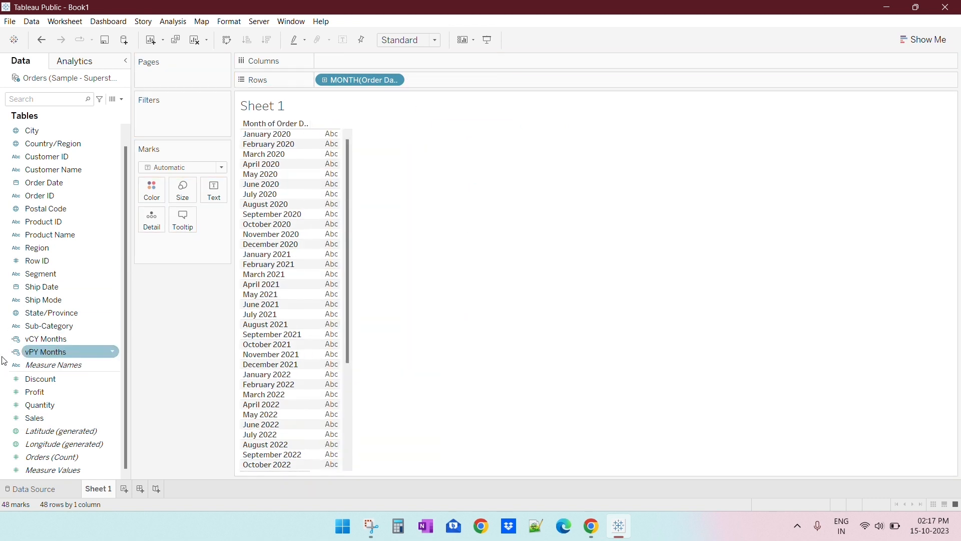
# - Convert vPY Months to continuous, add its month-and-year value to Rows as discrete, and compare it with the Order Date months
pyautogui.rightClick(53, 351)
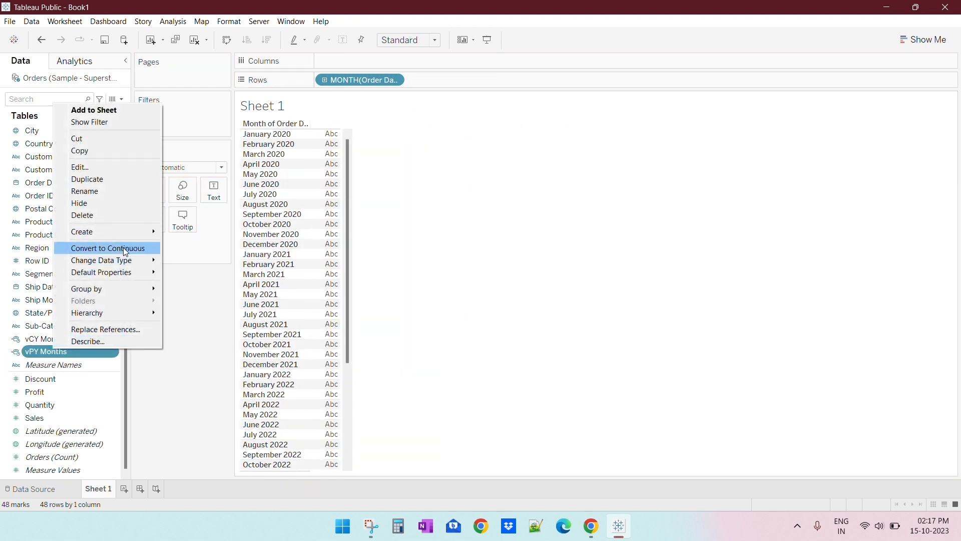
pyautogui.click(105, 248)
pyautogui.moveTo(50, 358); pyautogui.dragTo(449, 84)
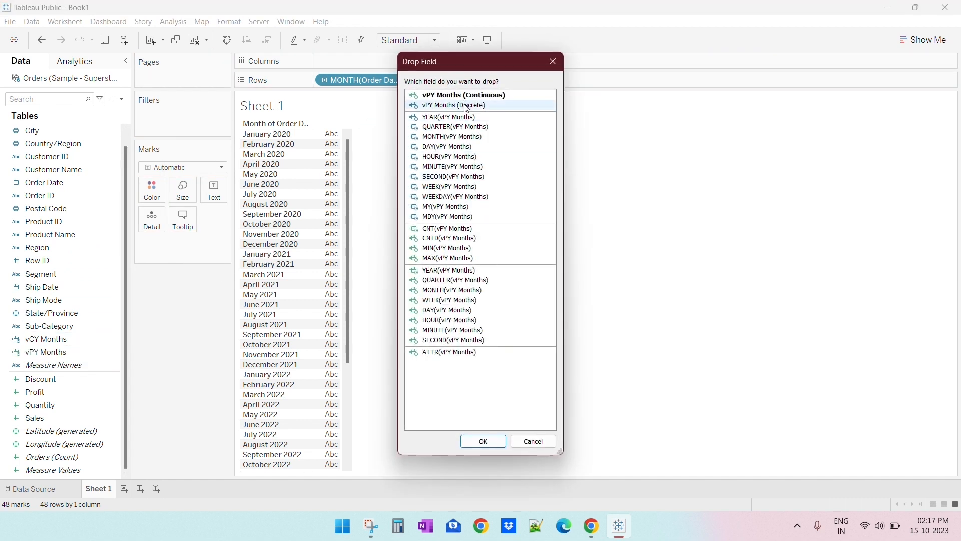
pyautogui.doubleClick(456, 290)
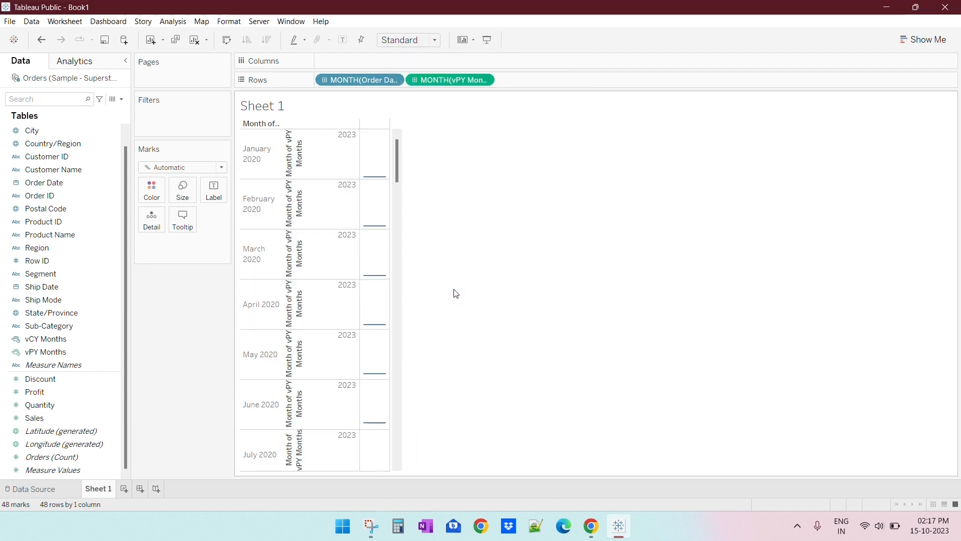
pyautogui.rightClick(448, 80)
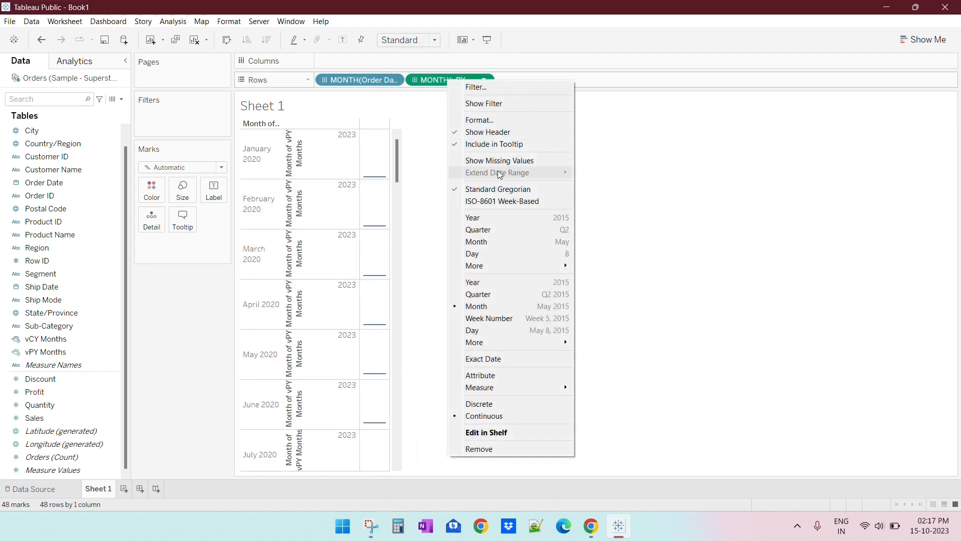
pyautogui.click(506, 403)
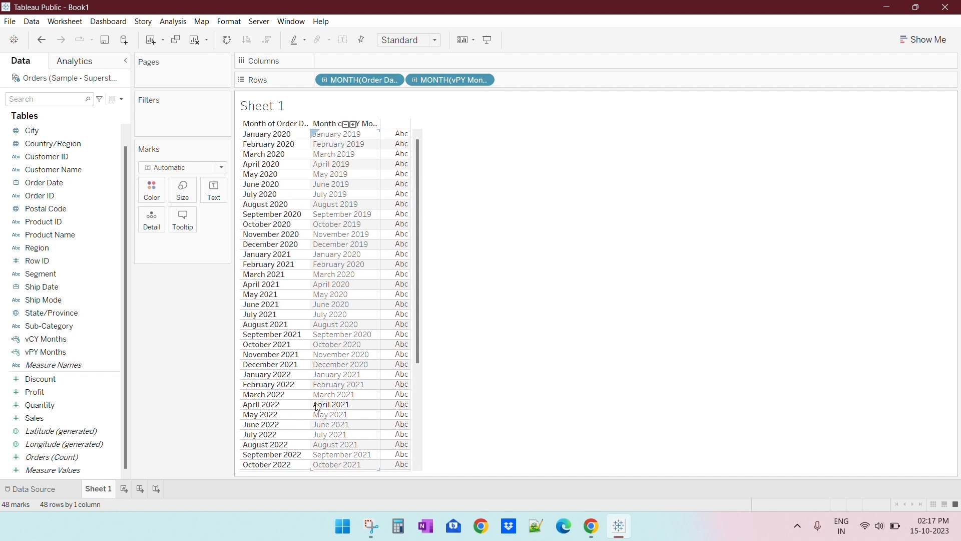
pyautogui.scroll(-5, 317, 407)
pyautogui.scroll(5, 317, 407)
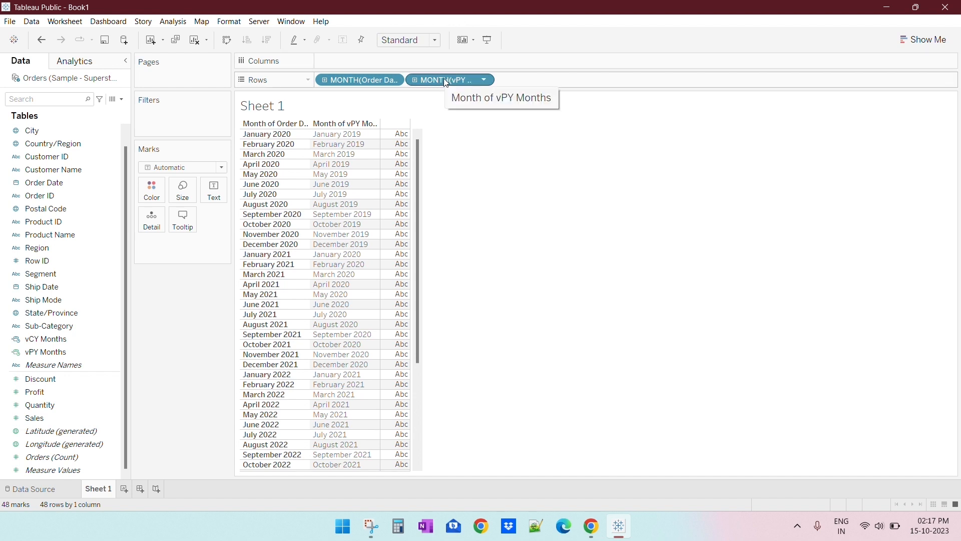
# - Remove the vPY Months and Order Date month fields from Rows
pyautogui.moveTo(446, 80); pyautogui.dragTo(441, 200)
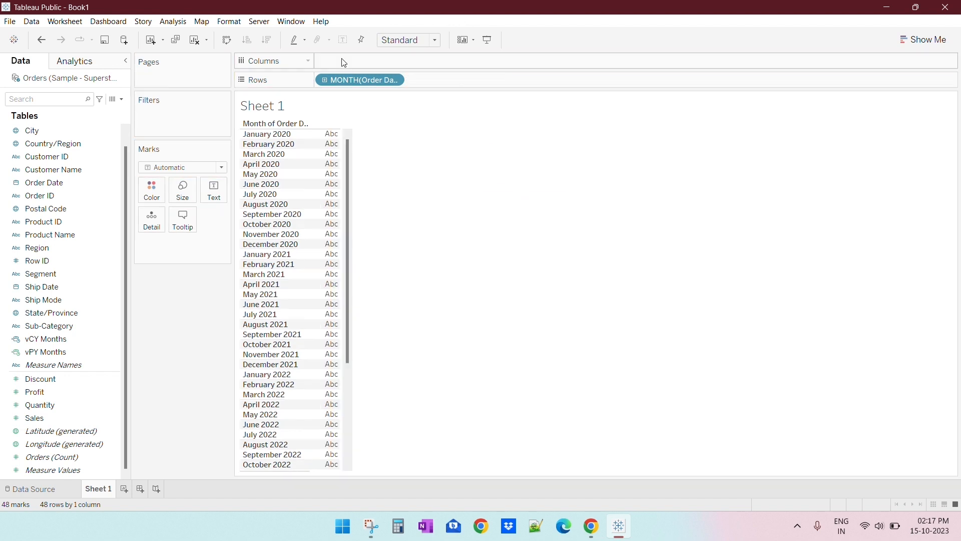
pyautogui.moveTo(398, 80); pyautogui.dragTo(407, 195)
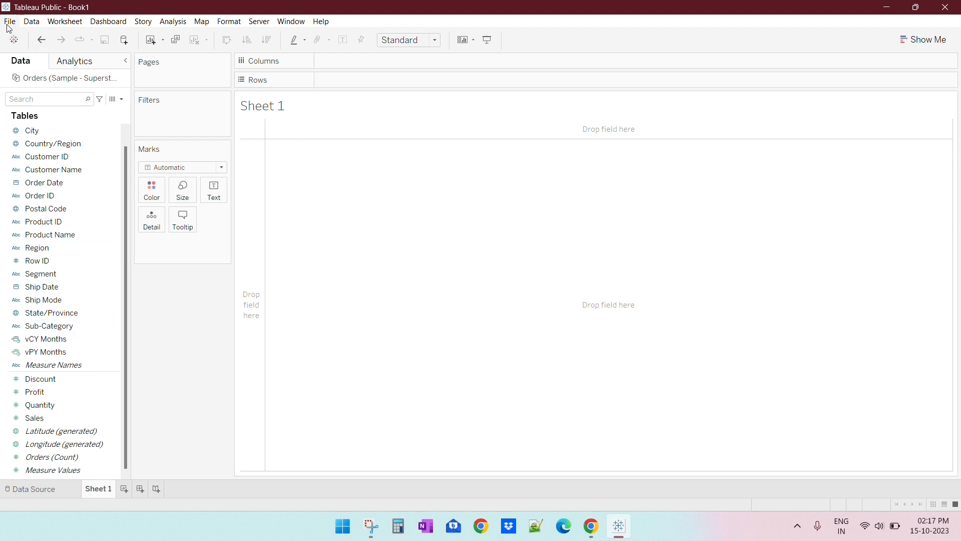
# - Add a second data source from the Excel file Sample - Superstore.xls using the Orders table, and return to Sheet 1
pyautogui.click(32, 21)
pyautogui.click(41, 34)
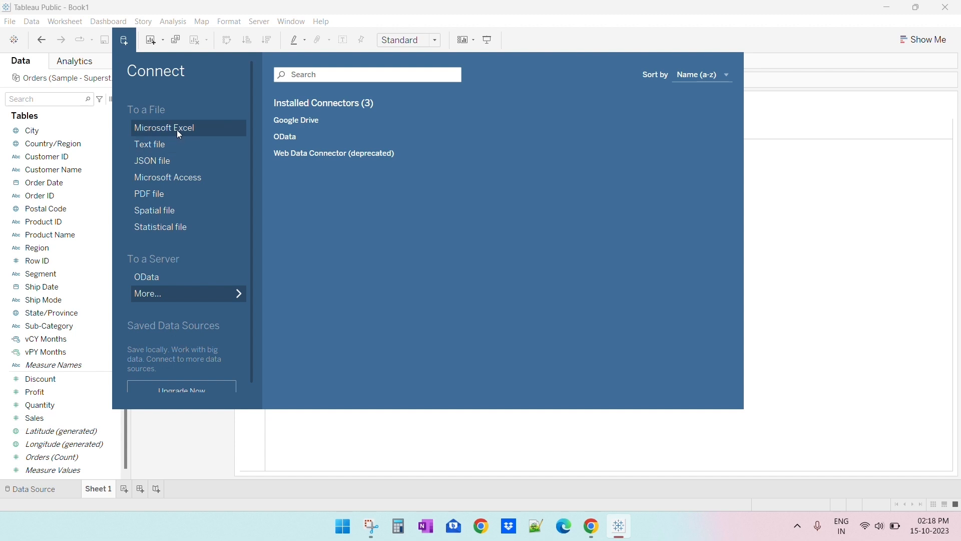
pyautogui.click(177, 129)
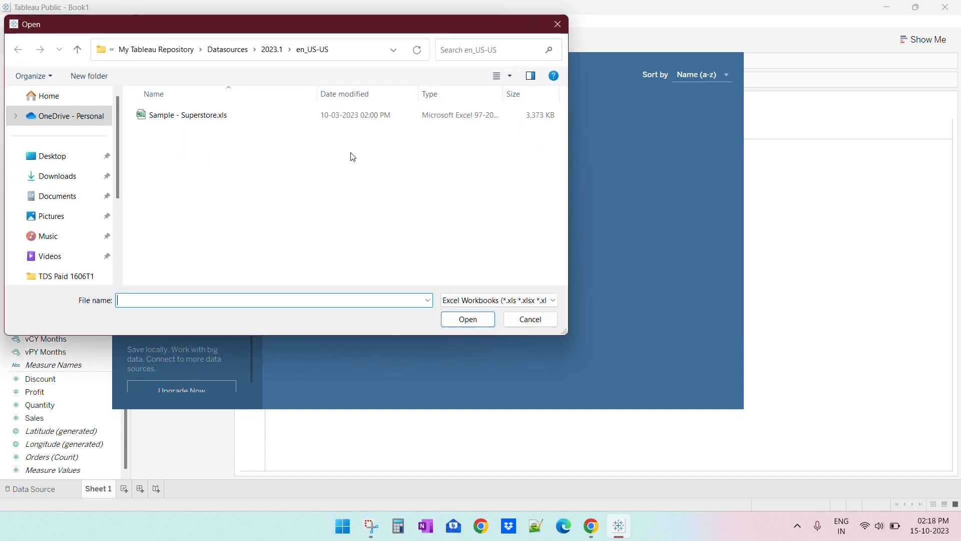
pyautogui.doubleClick(218, 117)
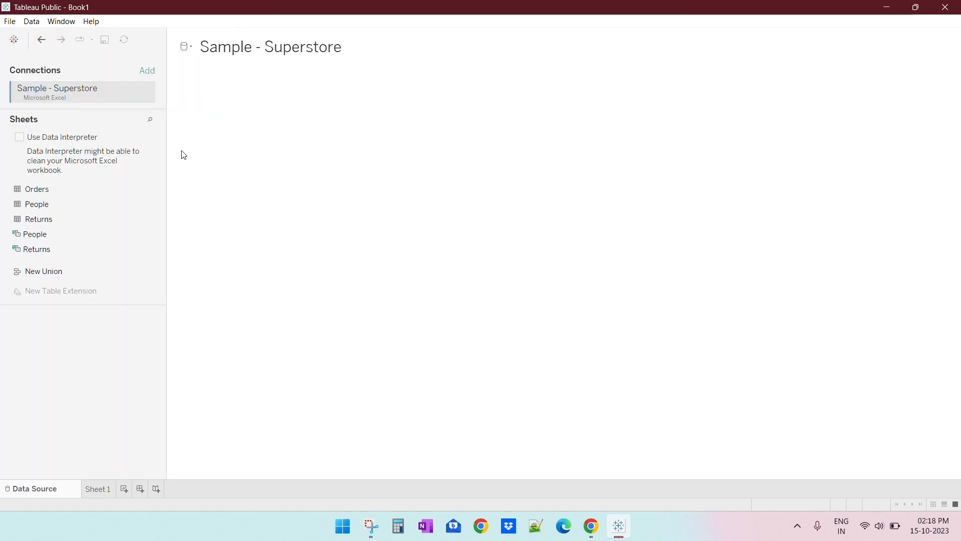
pyautogui.moveTo(61, 189); pyautogui.dragTo(314, 174)
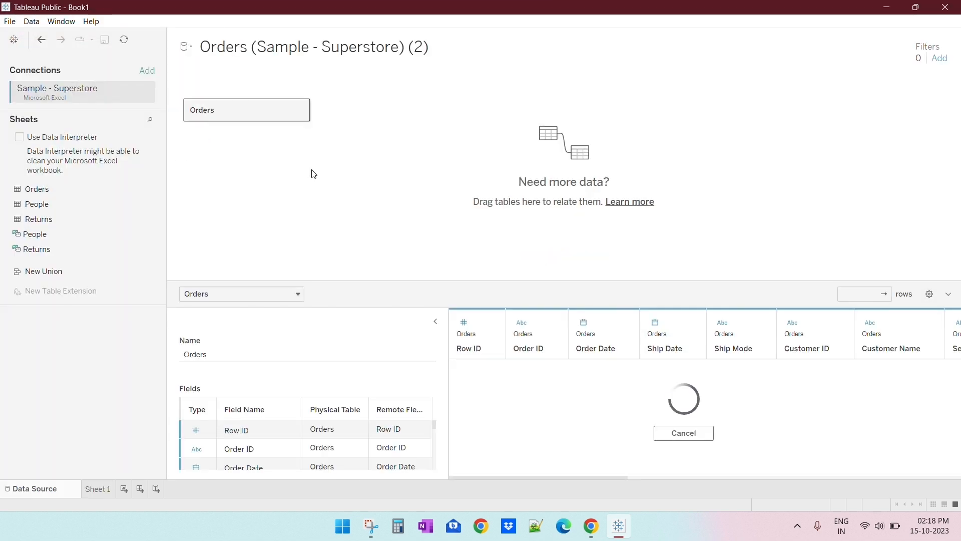
pyautogui.click(102, 488)
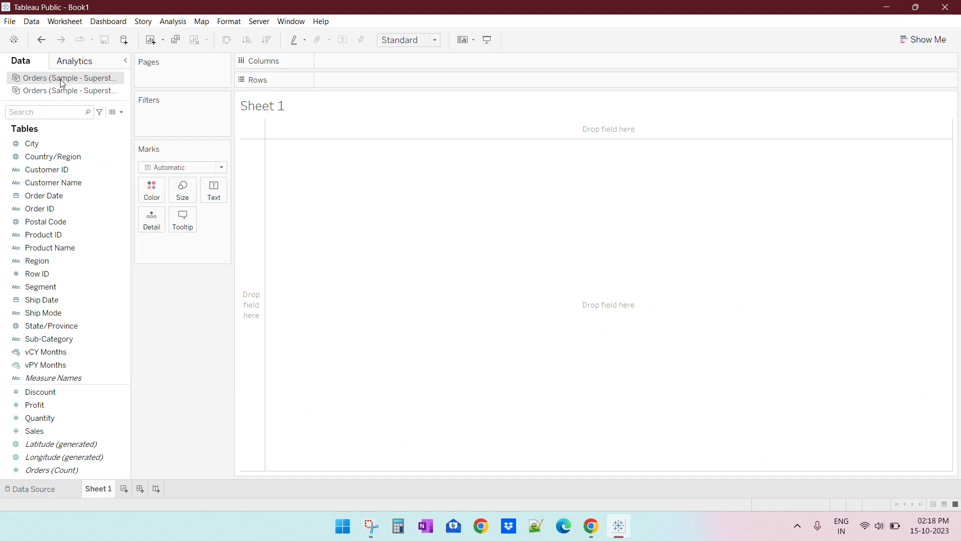
# - Copy the vCY Months calculated field from the first Orders data source and paste it into the second one
pyautogui.click(64, 352)
pyautogui.rightClick(60, 356)
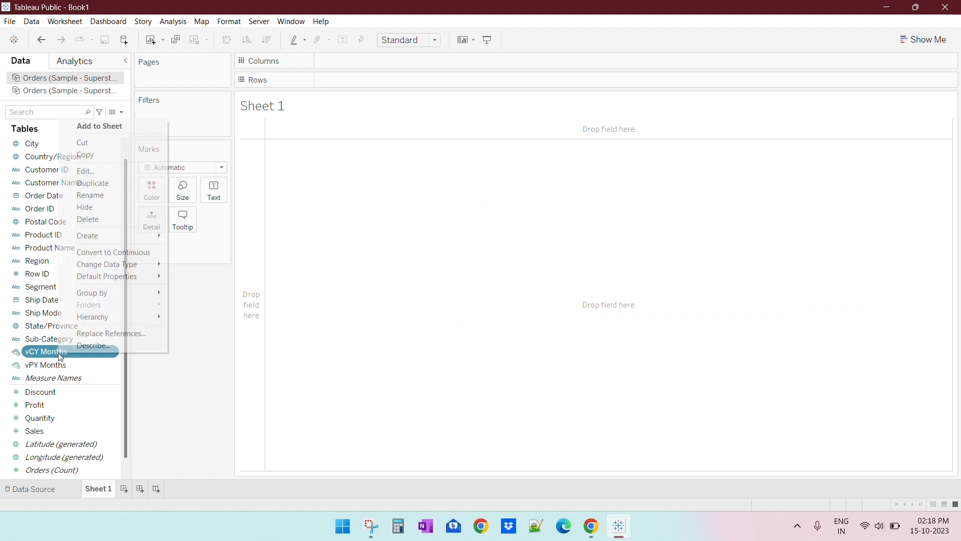
pyautogui.click(125, 156)
pyautogui.click(39, 93)
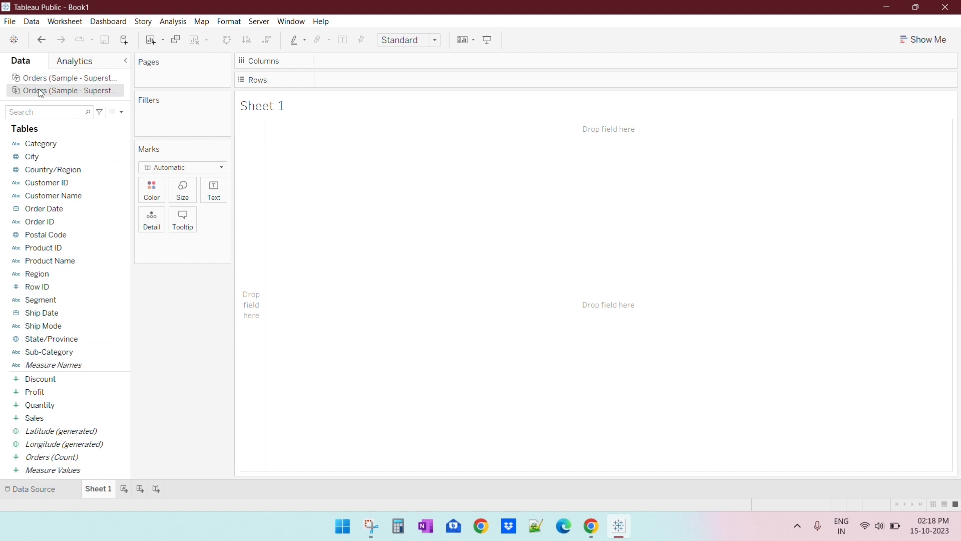
pyautogui.rightClick(107, 297)
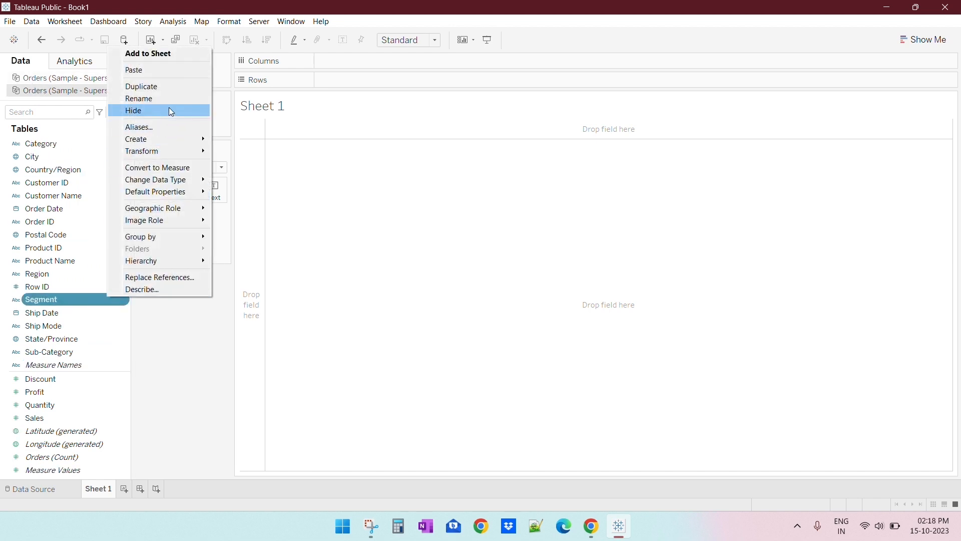
pyautogui.click(161, 70)
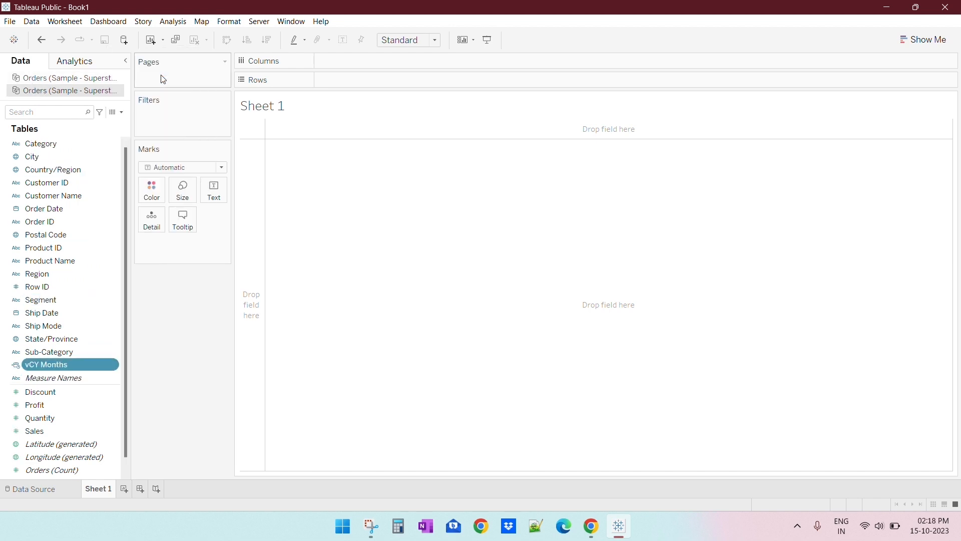
pyautogui.rightClick(60, 365)
pyautogui.click(176, 390)
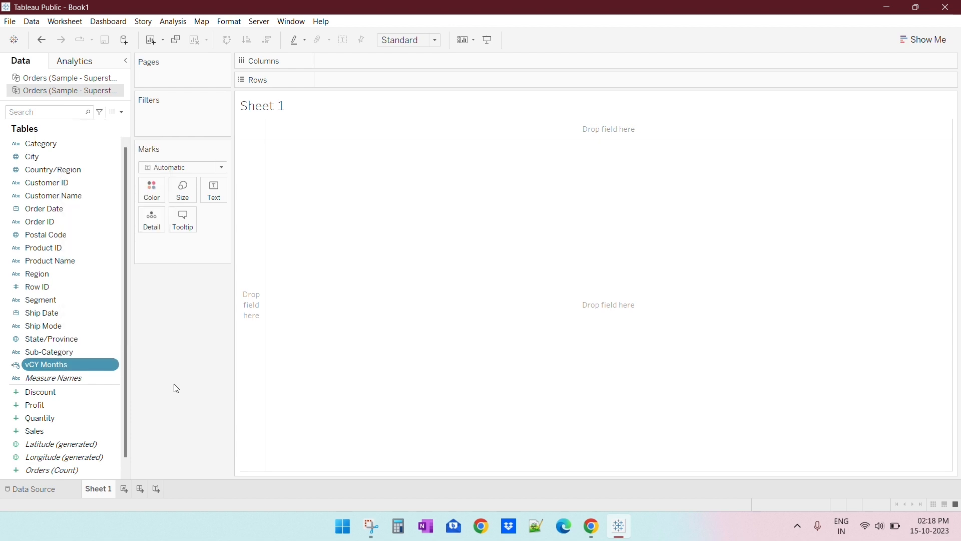
# - Rename the first Orders data source as DB1
pyautogui.click(59, 80)
pyautogui.rightClick(59, 81)
pyautogui.click(103, 127)
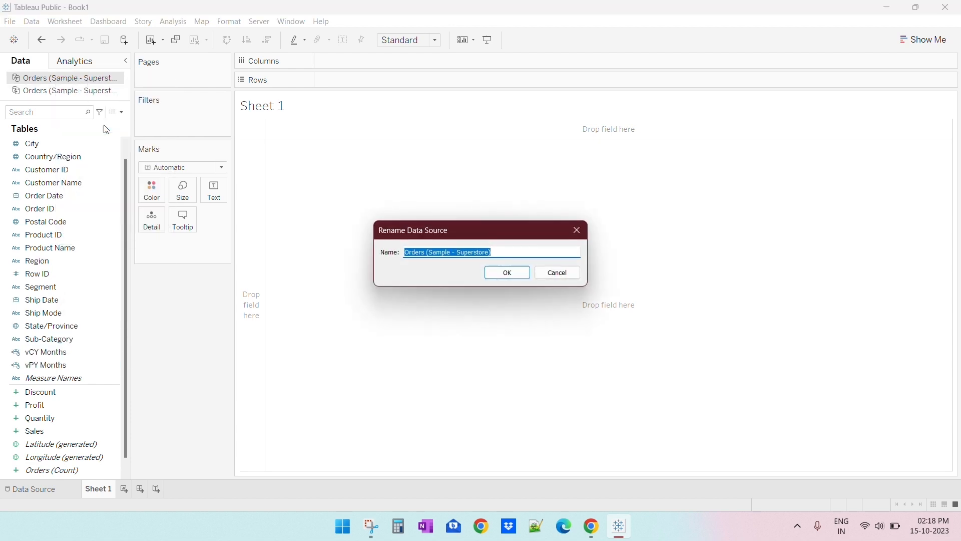
pyautogui.write('DB1')
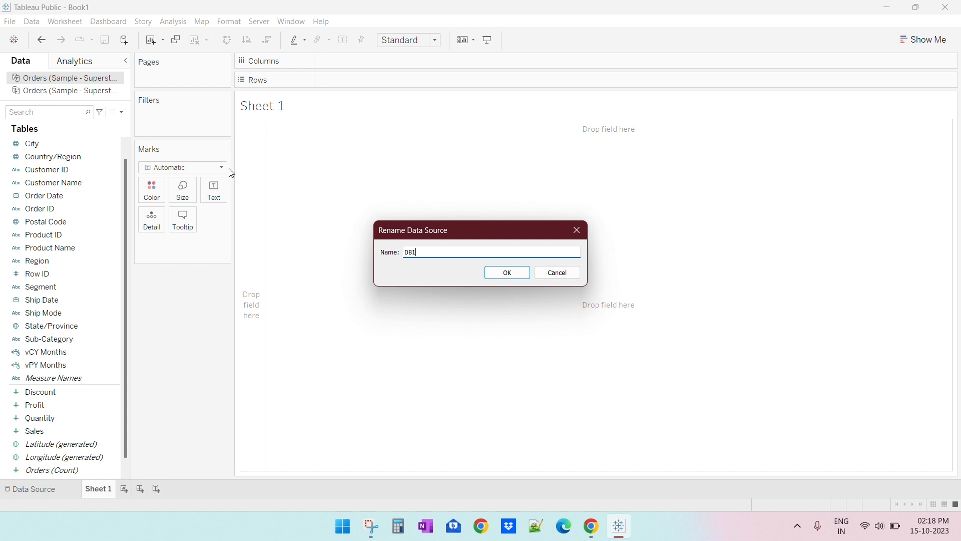
pyautogui.click(515, 274)
# - Rename the second Orders data source as DB2
pyautogui.rightClick(34, 95)
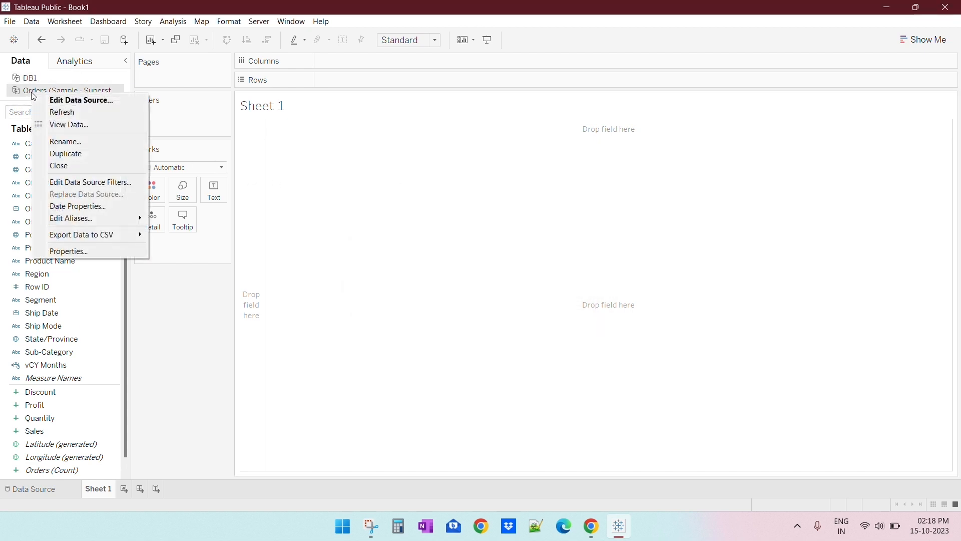
pyautogui.click(91, 144)
pyautogui.write('DB')
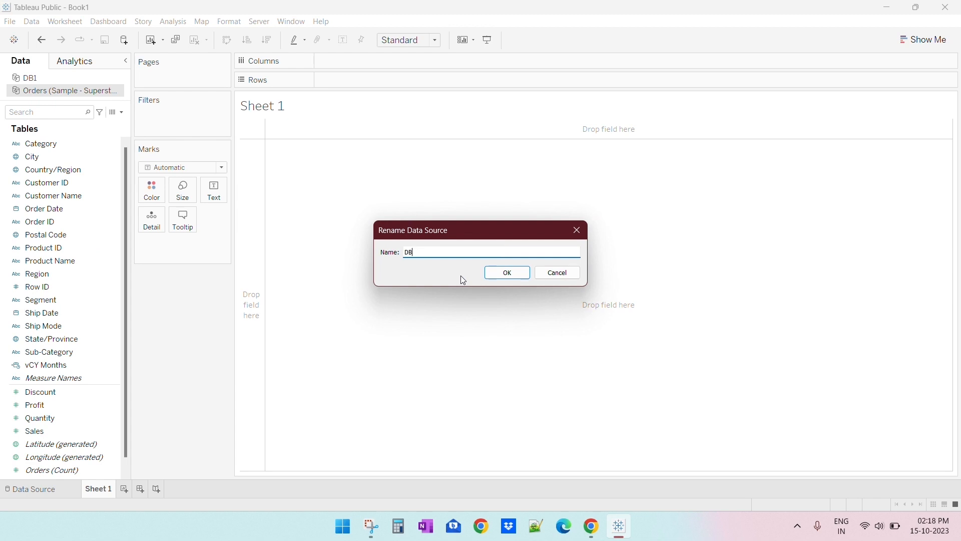
pyautogui.write('2')
pyautogui.click(525, 272)
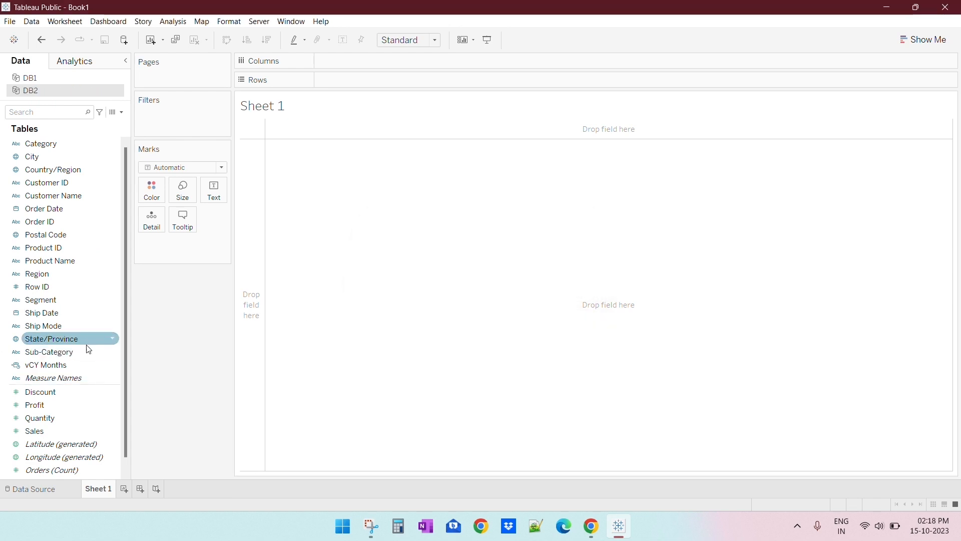
# - Rename the vCY Months field in DB2 as "vCY Months db2"
pyautogui.rightClick(63, 366)
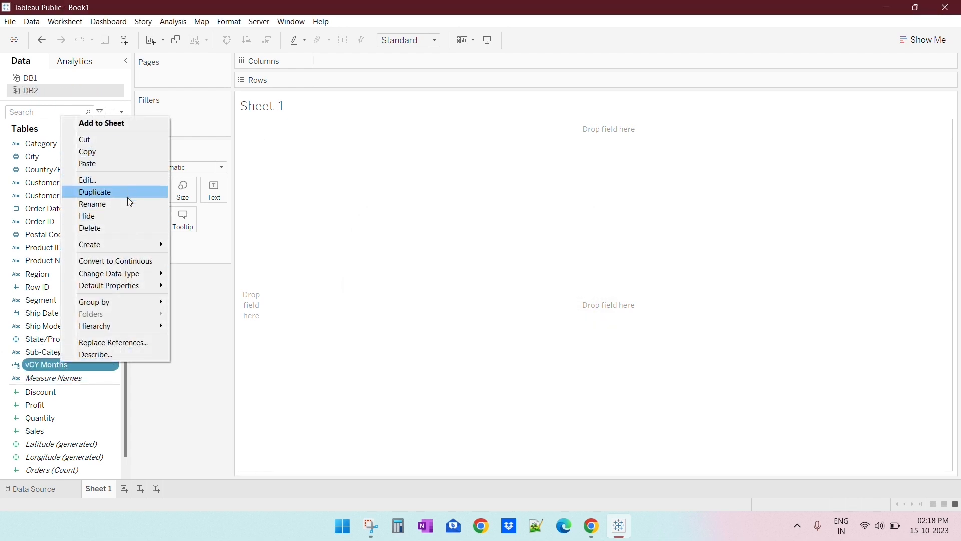
pyautogui.click(127, 194)
pyautogui.click(90, 368)
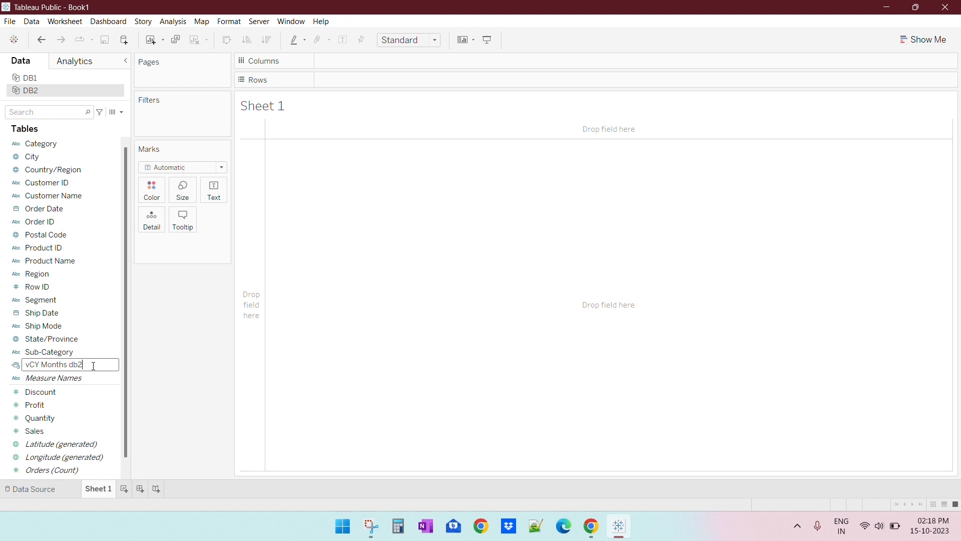
pyautogui.press('Return')
pyautogui.moveTo(80, 372); pyautogui.dragTo(65, 244)
pyautogui.moveTo(55, 210); pyautogui.dragTo(414, 83)
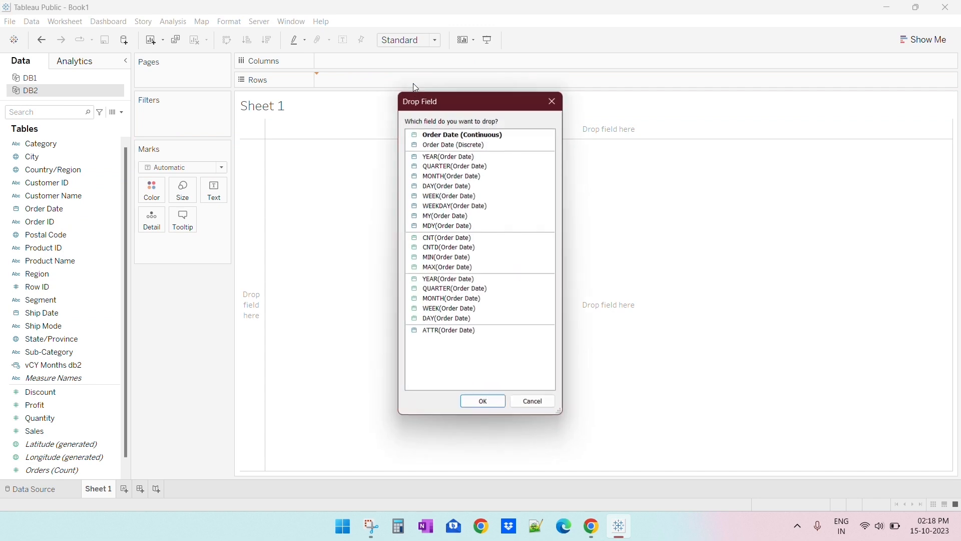
pyautogui.doubleClick(466, 145)
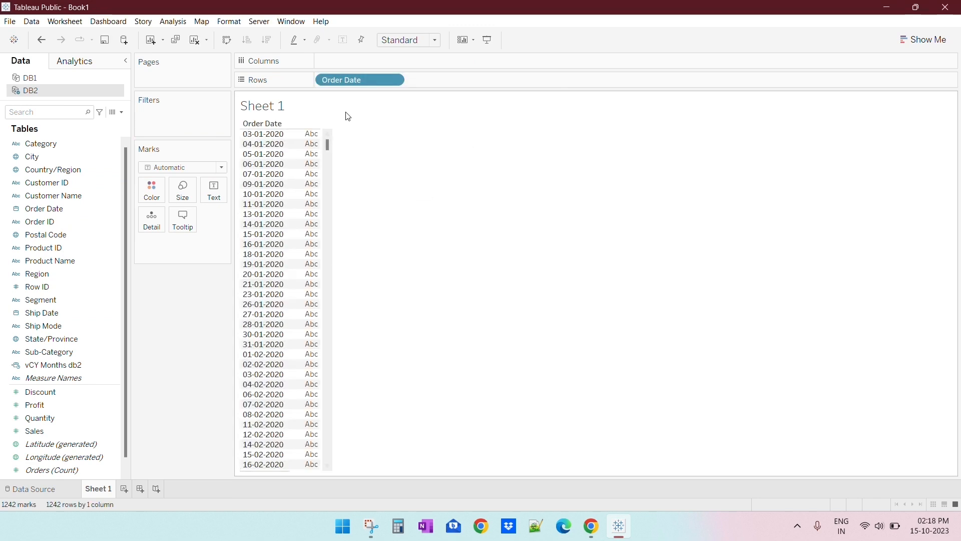
pyautogui.moveTo(365, 80); pyautogui.dragTo(440, 208)
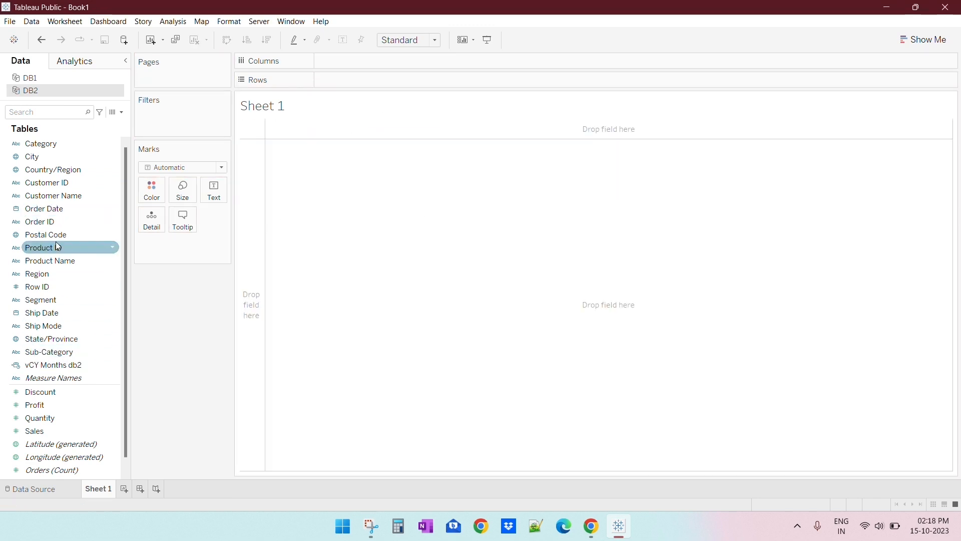
# - Add DB2's Order Date to Rows as its month-and-year value and make it discrete
pyautogui.moveTo(52, 208); pyautogui.dragTo(422, 78)
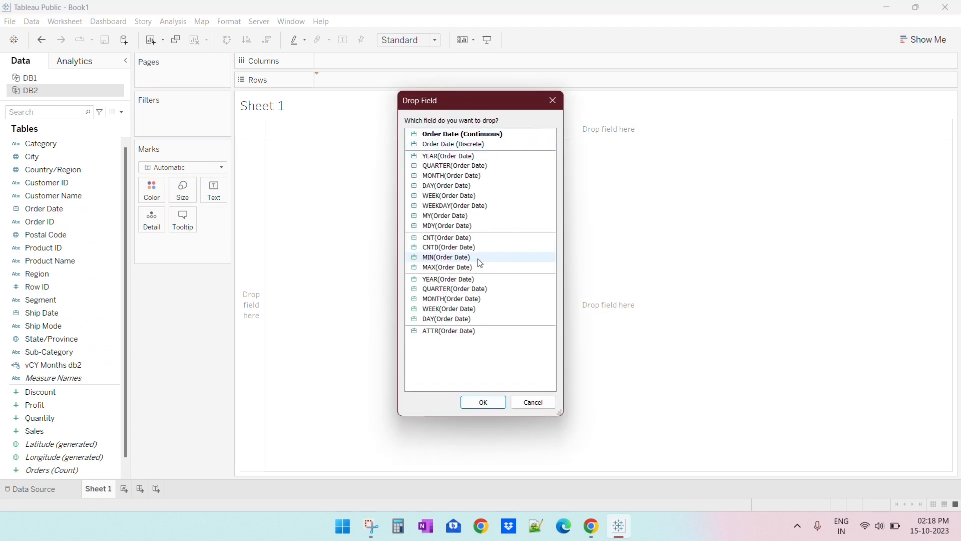
pyautogui.click(448, 298)
pyautogui.doubleClick(449, 299)
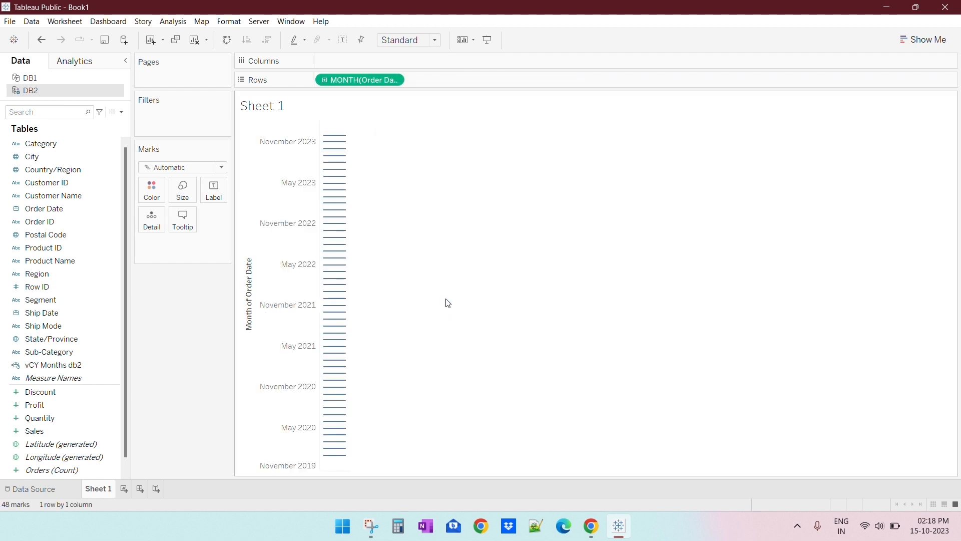
pyautogui.rightClick(352, 82)
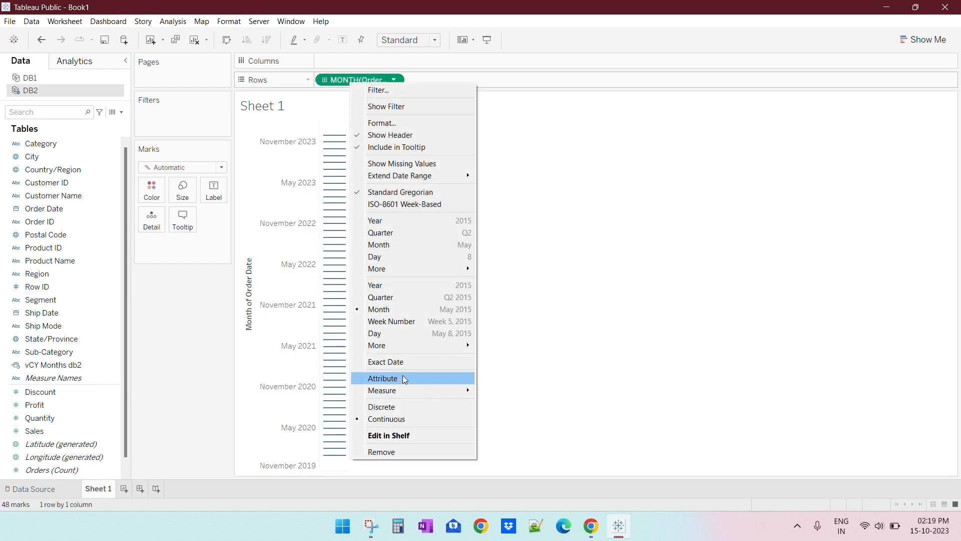
pyautogui.click(403, 407)
# - Open the vCY Months db2 calculation to review its formula, and close it without editing
pyautogui.click(52, 365)
pyautogui.rightClick(52, 365)
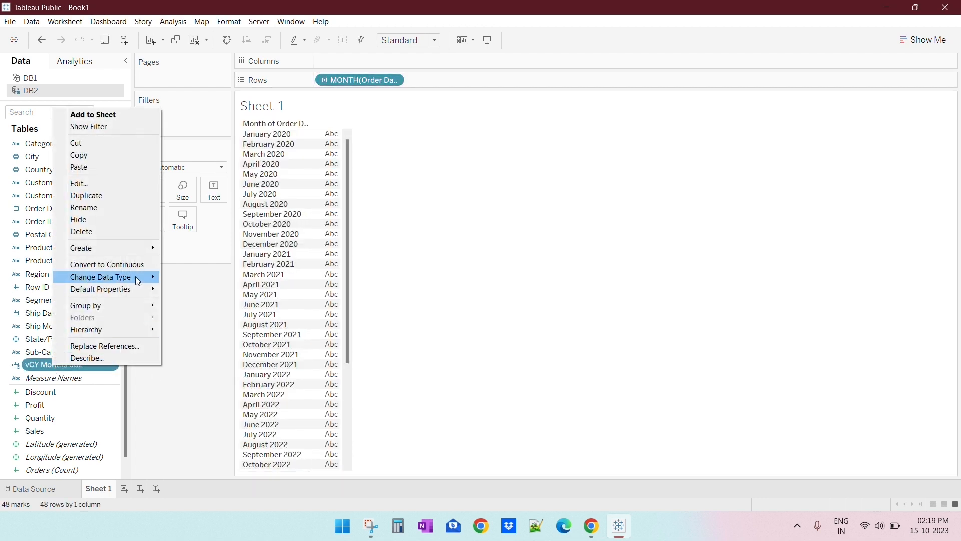
pyautogui.click(113, 188)
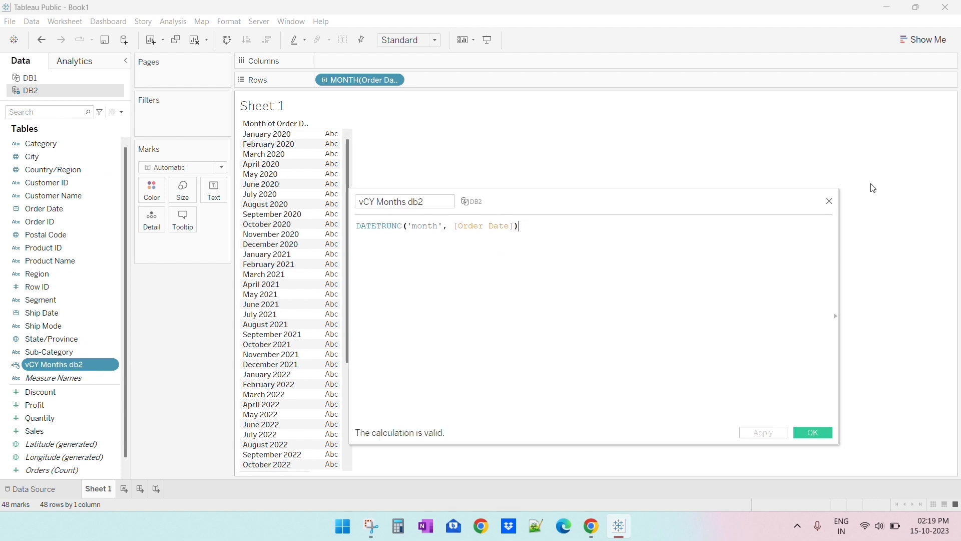
pyautogui.click(830, 201)
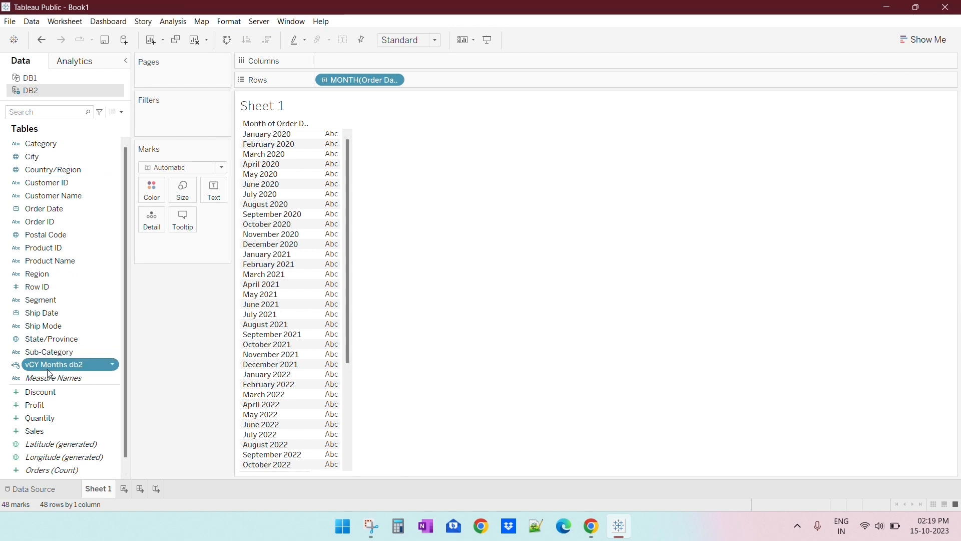
# - Add vCY Months db2 to Rows as a discrete month-and-year value beside the Order Date months, and remove both fields from Rows
pyautogui.moveTo(51, 369); pyautogui.dragTo(484, 80)
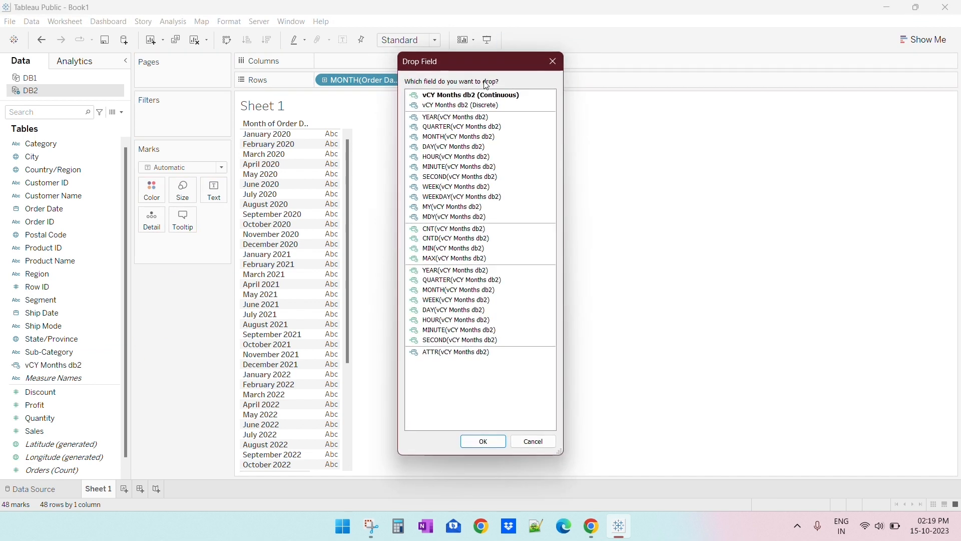
pyautogui.doubleClick(457, 291)
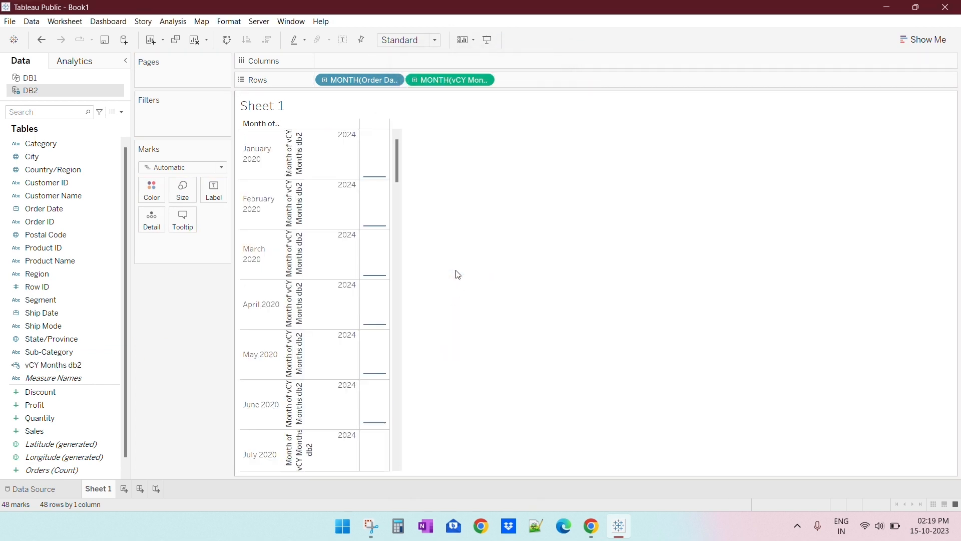
pyautogui.rightClick(433, 80)
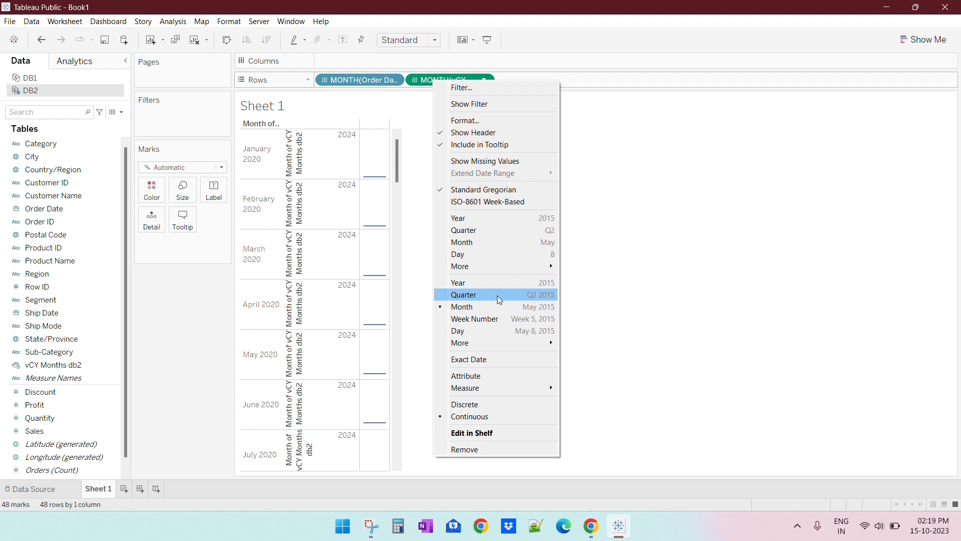
pyautogui.click(492, 405)
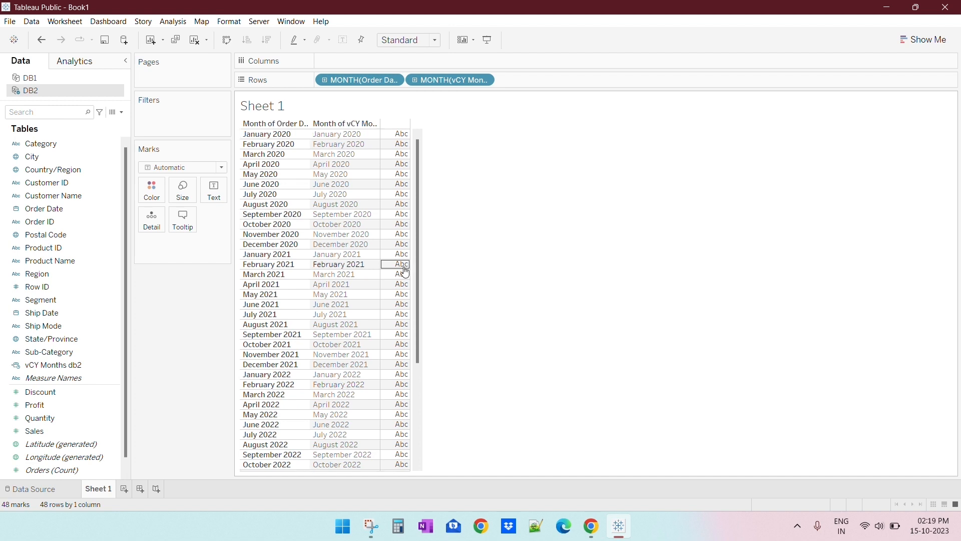
pyautogui.moveTo(352, 85); pyautogui.dragTo(384, 118)
pyautogui.moveTo(343, 86); pyautogui.dragTo(459, 300)
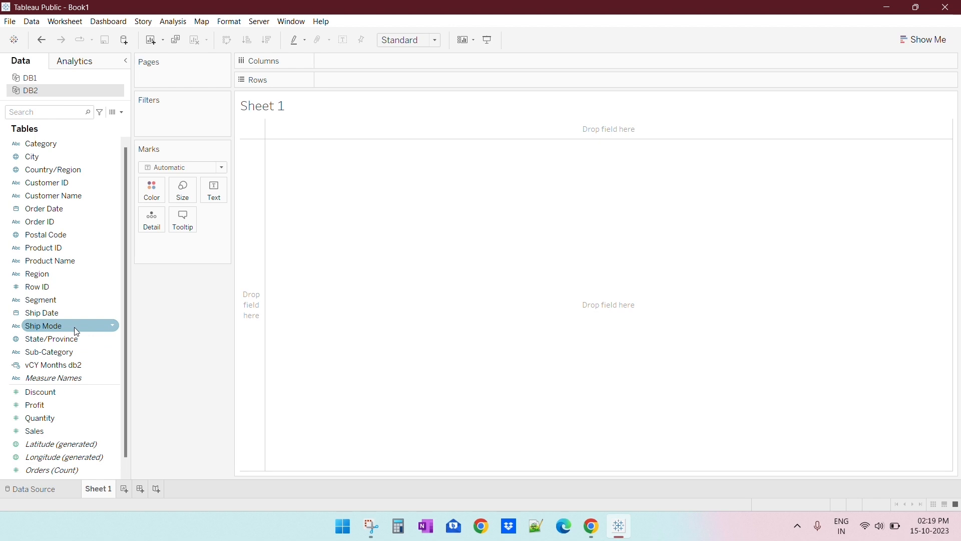
# - Rename the vCY Months db2 field as "vMonths db2"
pyautogui.click(32, 23)
pyautogui.click(178, 367)
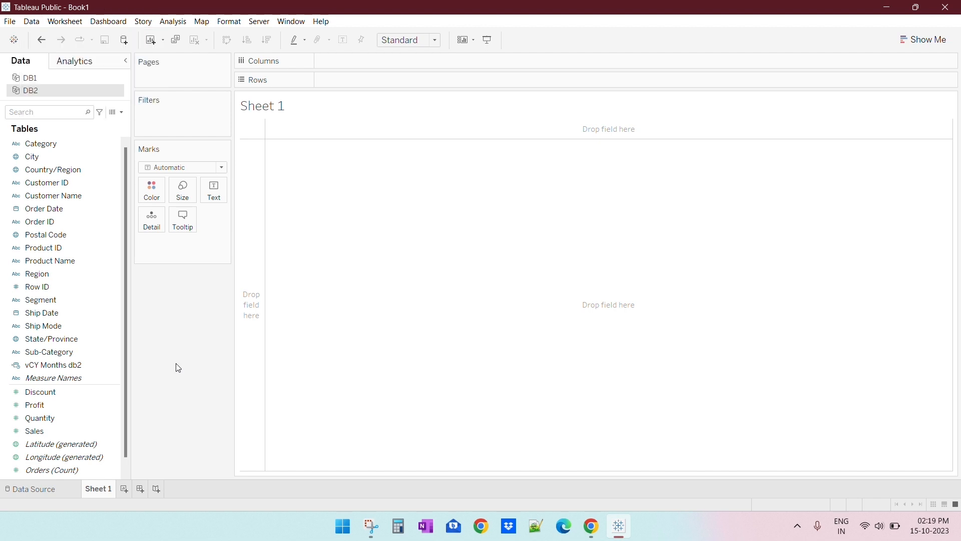
pyautogui.rightClick(77, 373)
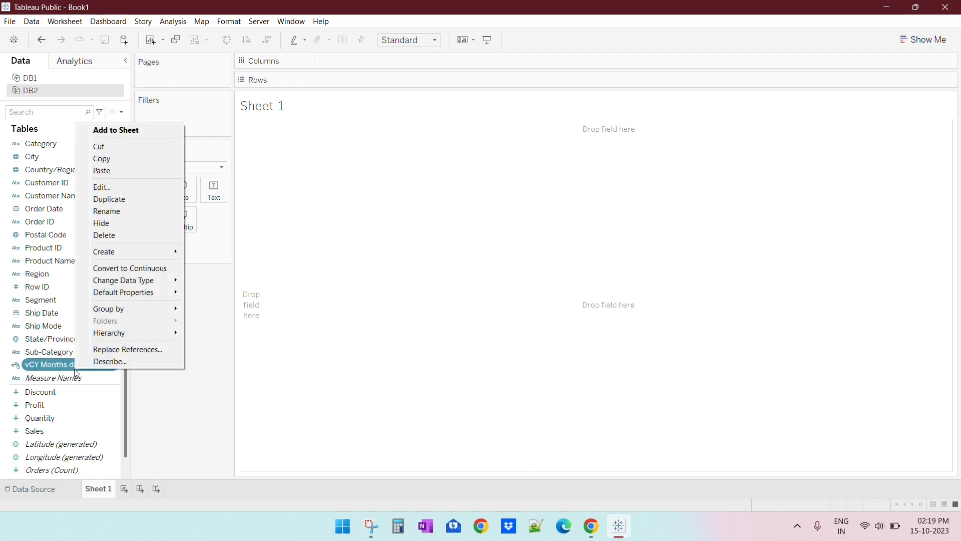
pyautogui.click(141, 208)
pyautogui.click(39, 365)
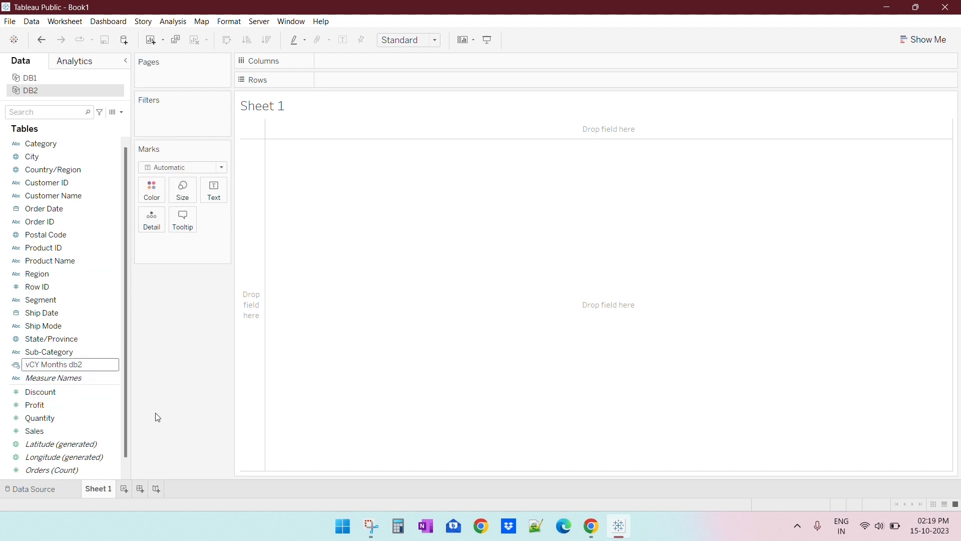
pyautogui.press('BackSpace')
pyautogui.press('BackSpace')
pyautogui.press('BackSpace')
pyautogui.press('Return')
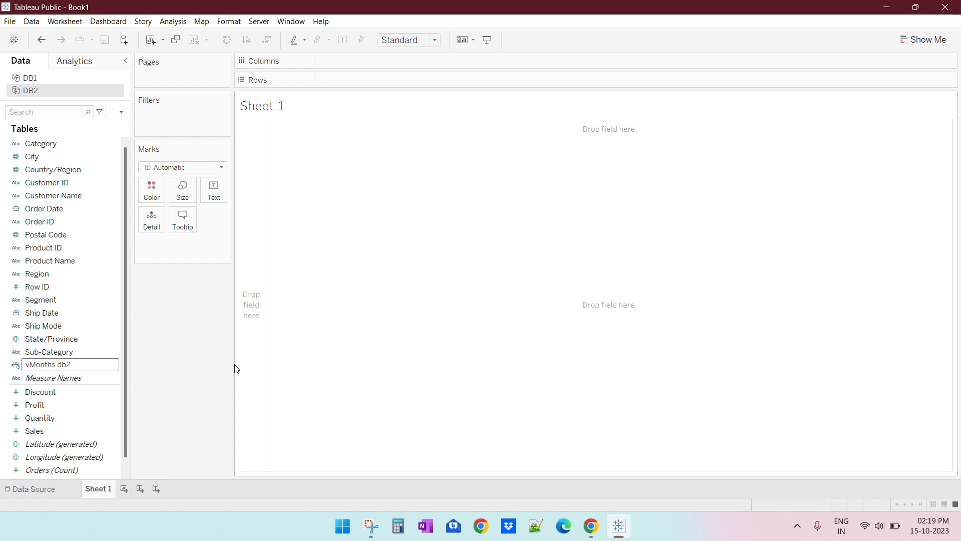
# - Open the blend relationships with DB2 as primary and DB1 as secondary, enlarge the dialog, and switch to custom relationships
pyautogui.click(31, 21)
pyautogui.click(80, 69)
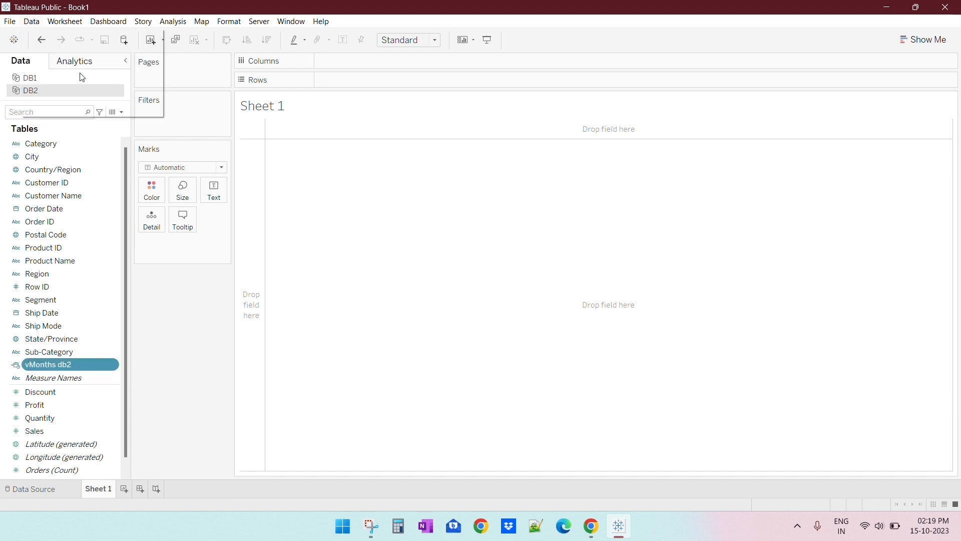
pyautogui.moveTo(482, 163); pyautogui.dragTo(317, 53)
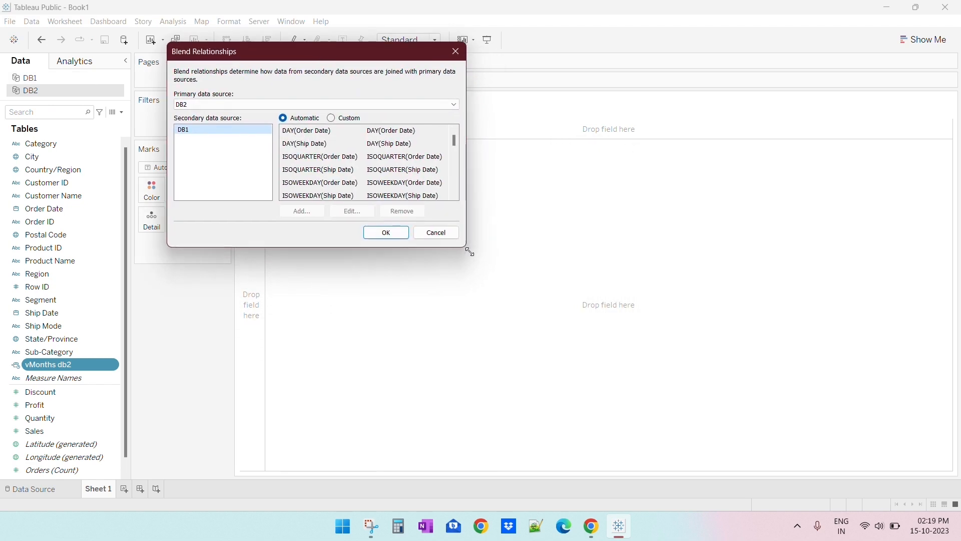
pyautogui.moveTo(467, 245); pyautogui.dragTo(745, 471)
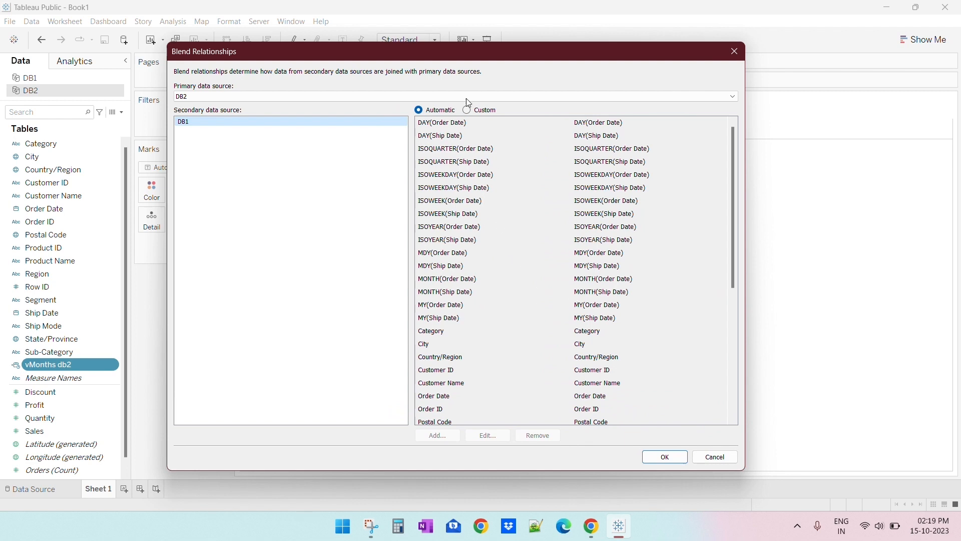
pyautogui.click(476, 111)
# - Remove all date-part mappings of Order Date and Ship Date, from DAY through WEEKDAY, from the custom blend relationships between DB2 and DB1
pyautogui.click(449, 121)
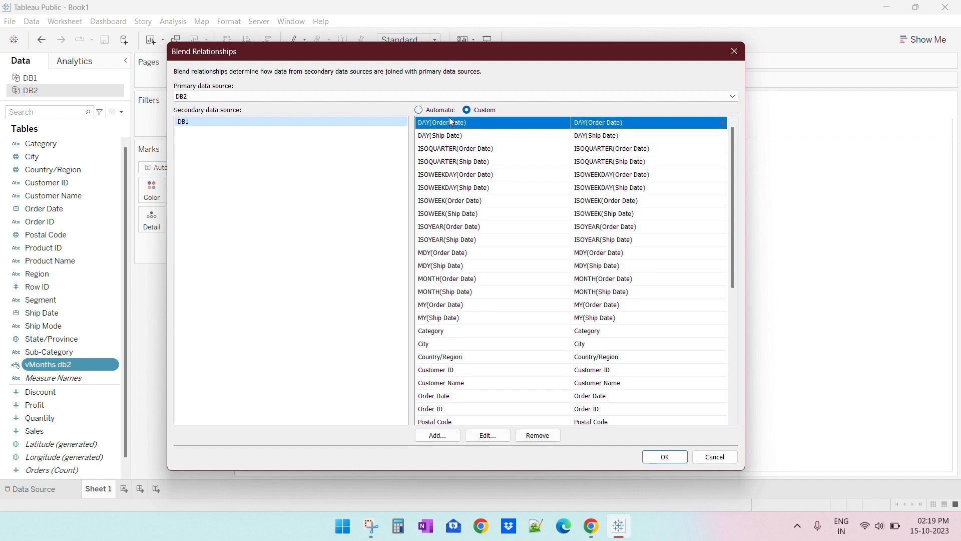
pyautogui.keyDown('shift'); pyautogui.click(453, 318); pyautogui.keyUp('shift')
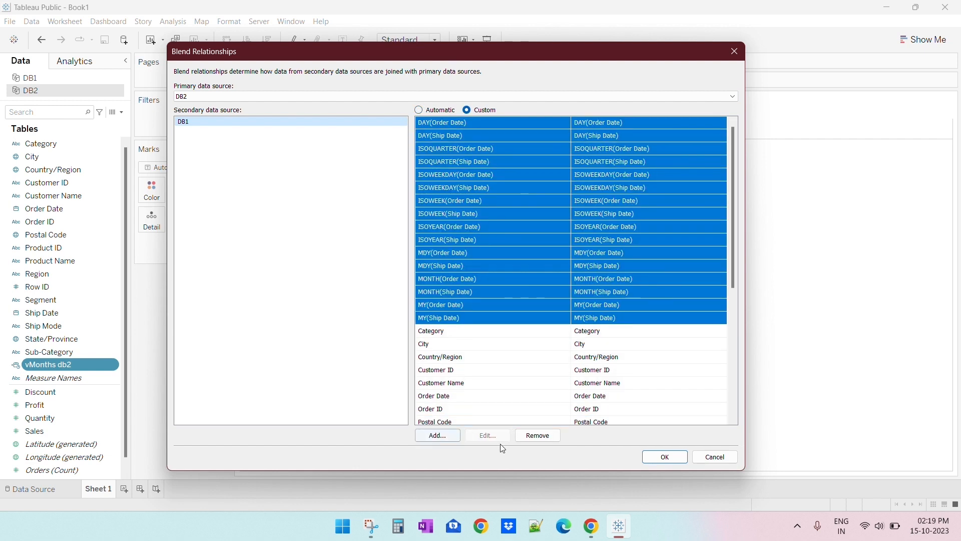
pyautogui.click(547, 436)
pyautogui.scroll(-1, 530, 311)
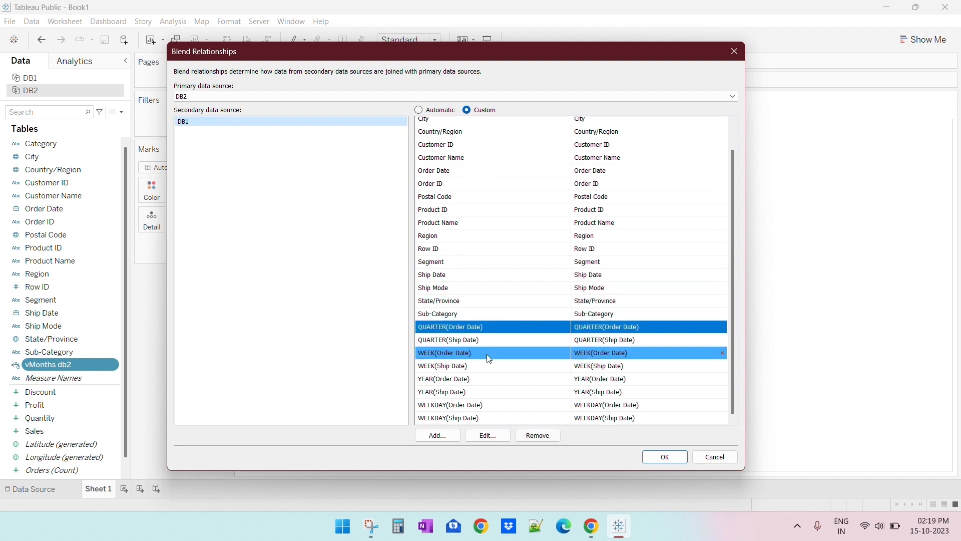
pyautogui.keyDown('shift'); pyautogui.click(500, 419); pyautogui.keyUp('shift')
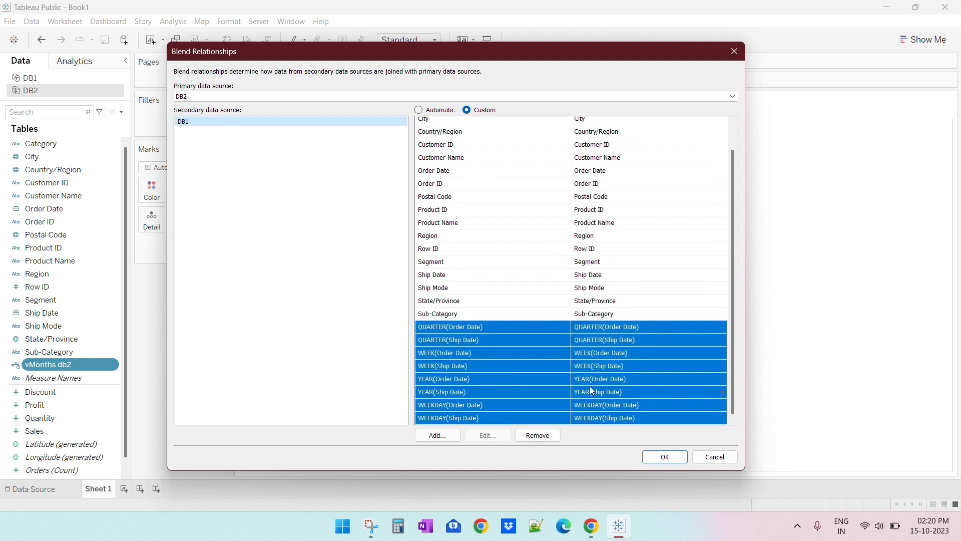
pyautogui.click(548, 436)
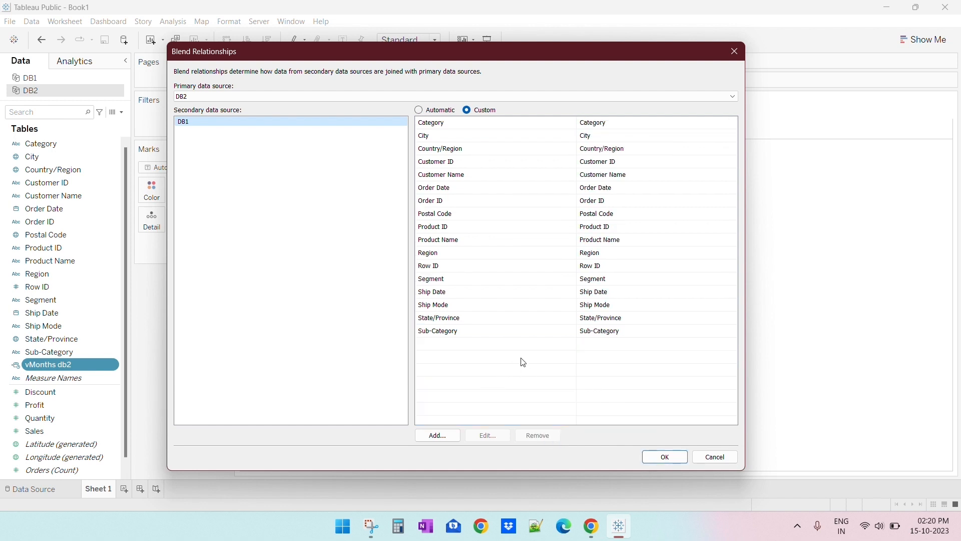
# - Map vMonths db2 in DB2 to vPY Months in DB1 as a custom relationship and apply the blend settings
pyautogui.click(443, 436)
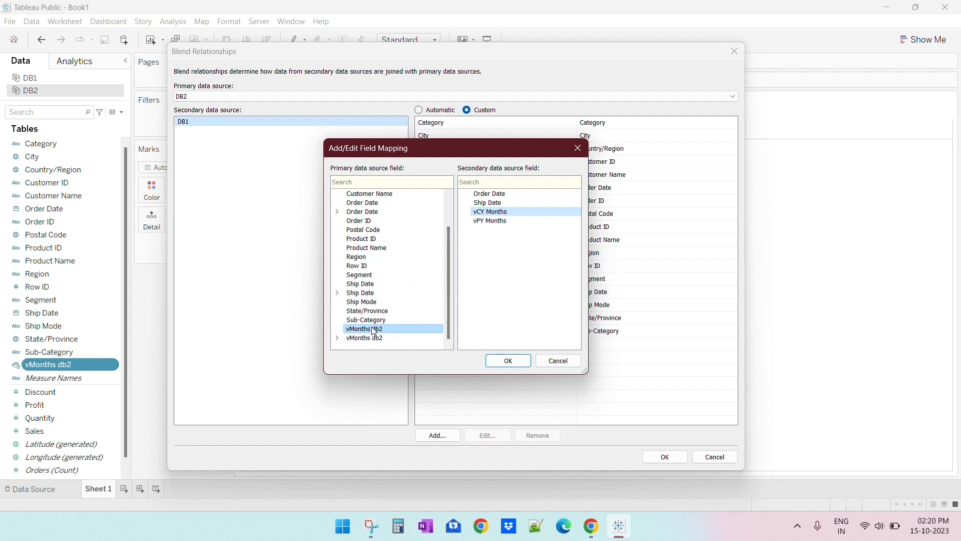
pyautogui.click(493, 221)
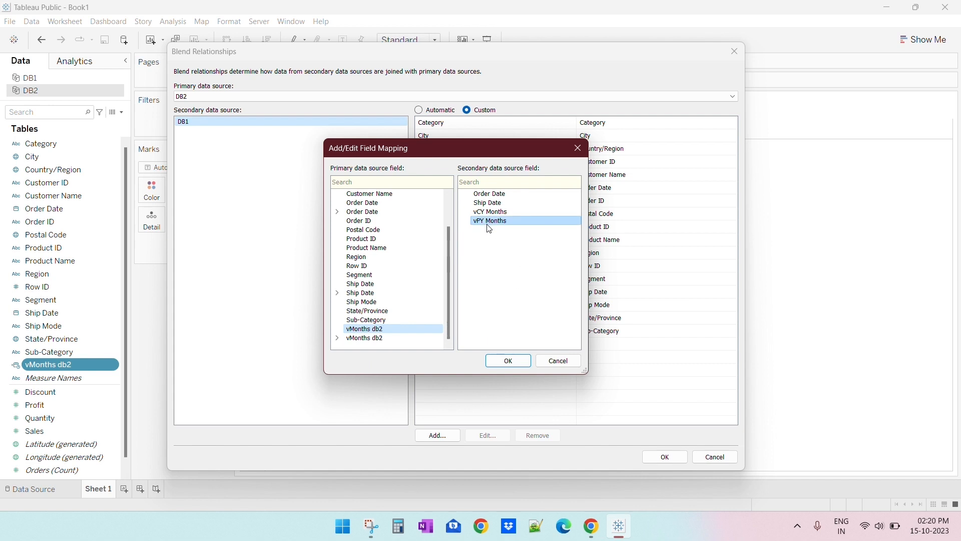
pyautogui.click(508, 361)
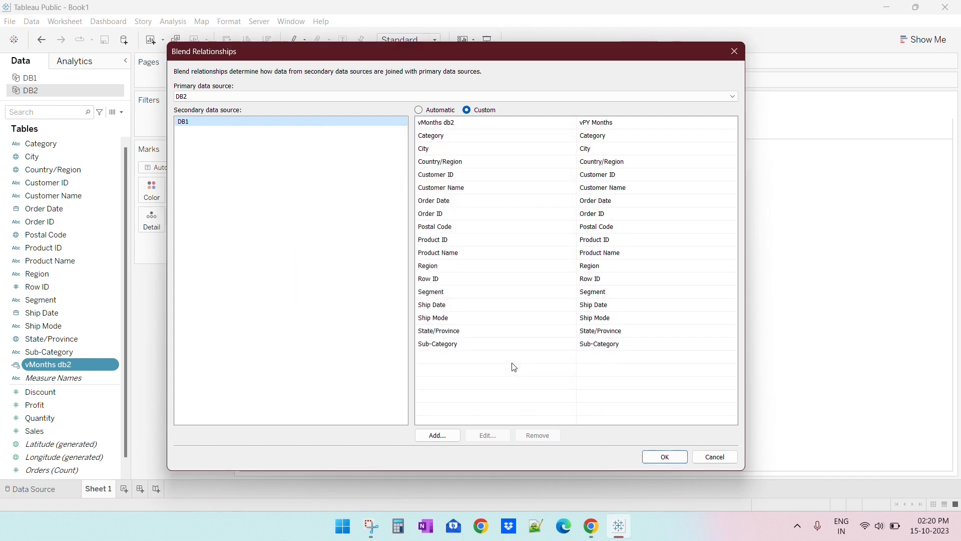
pyautogui.click(663, 458)
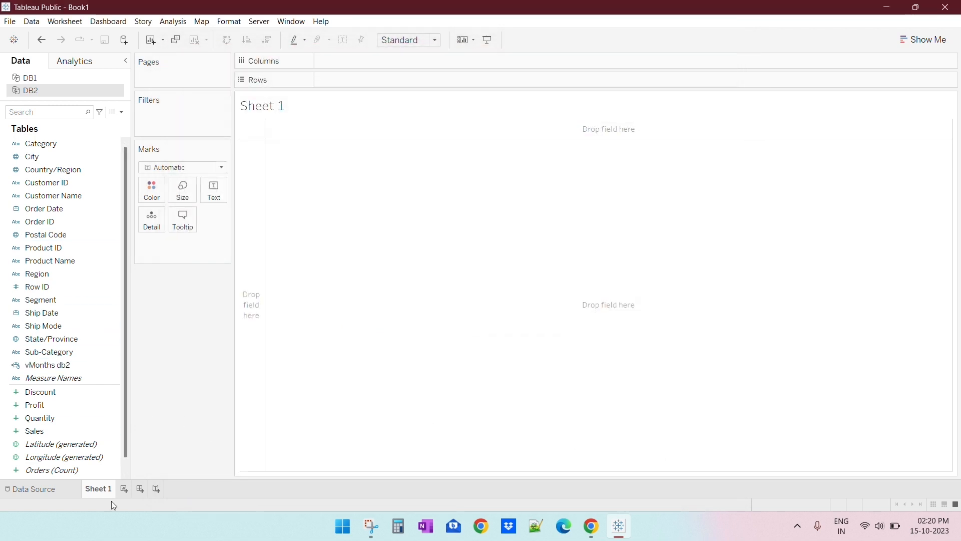
# - Add DB1's Order Date to Rows as a discrete month-and-year value
pyautogui.click(31, 78)
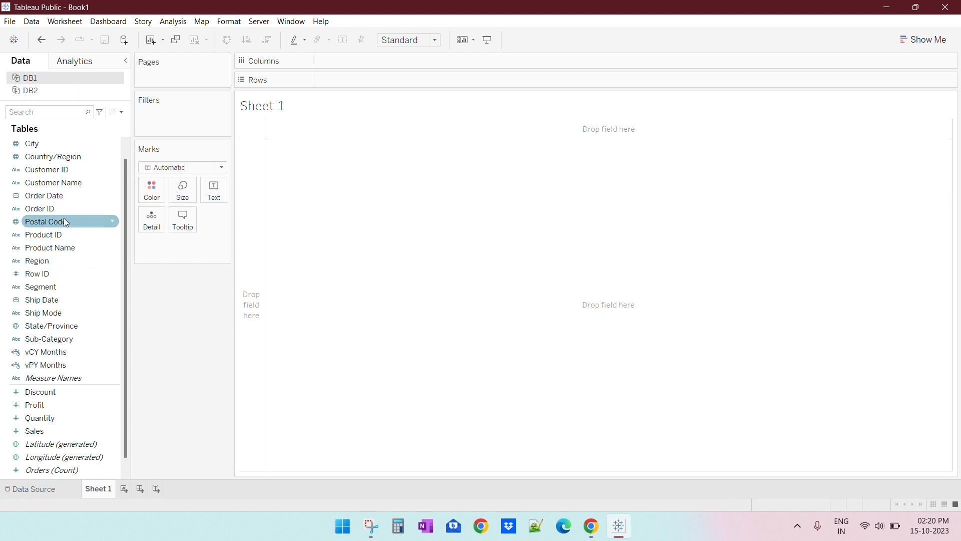
pyautogui.moveTo(64, 195); pyautogui.dragTo(405, 81)
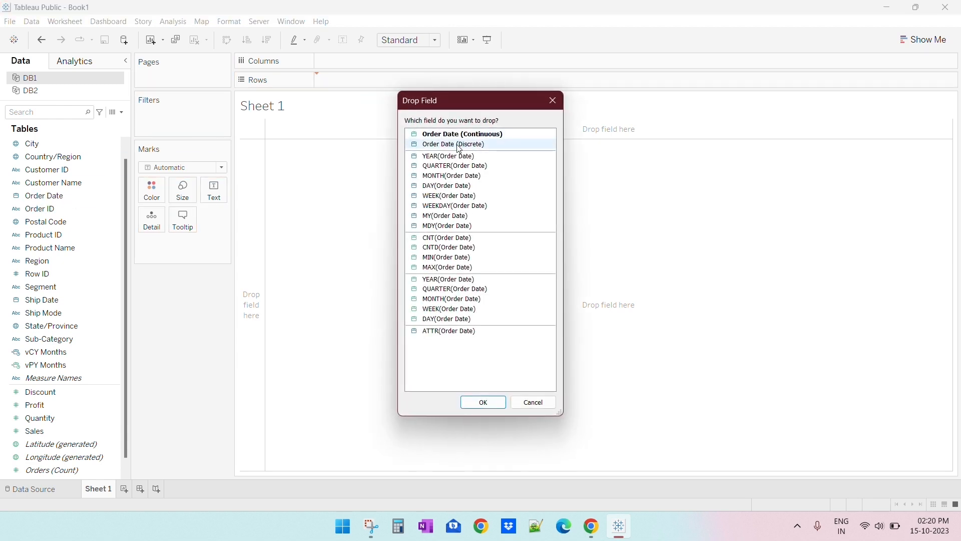
pyautogui.doubleClick(459, 298)
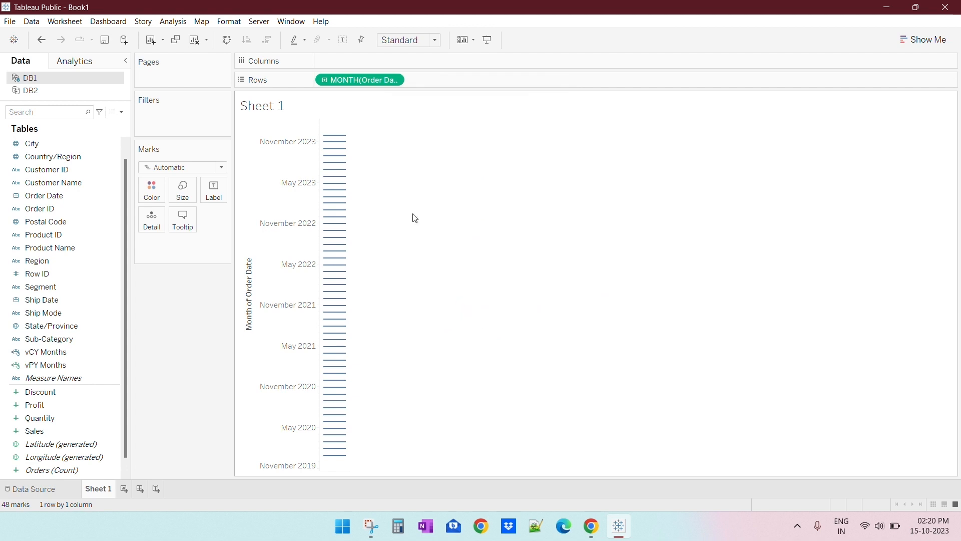
pyautogui.rightClick(365, 84)
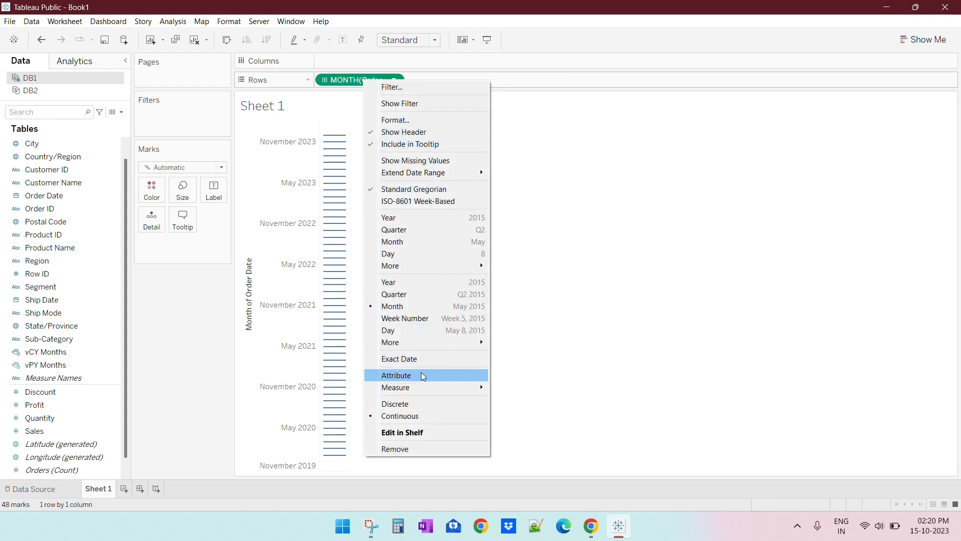
pyautogui.click(427, 406)
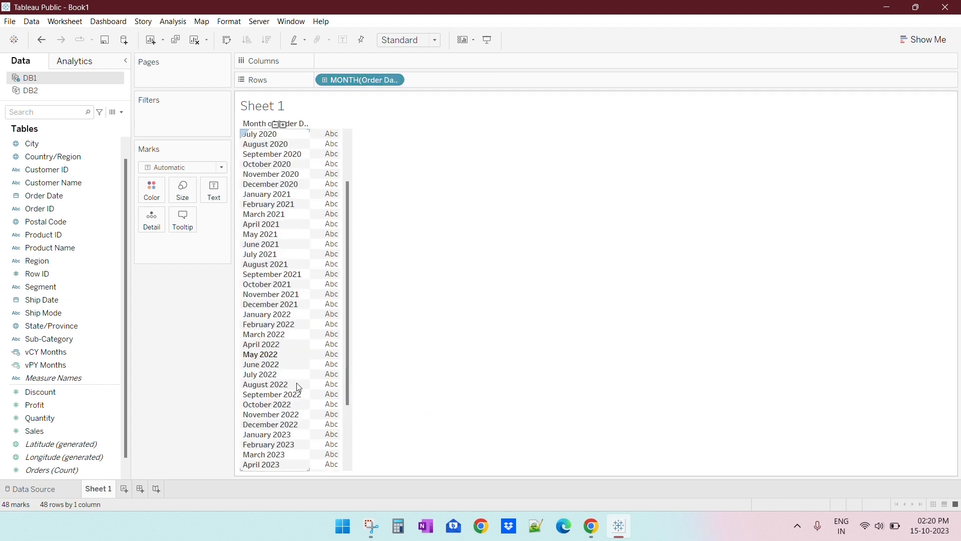
# - Add Sales from both DB1 and DB2 to the monthly table, and link the sources on vMonths db2
pyautogui.doubleClick(59, 432)
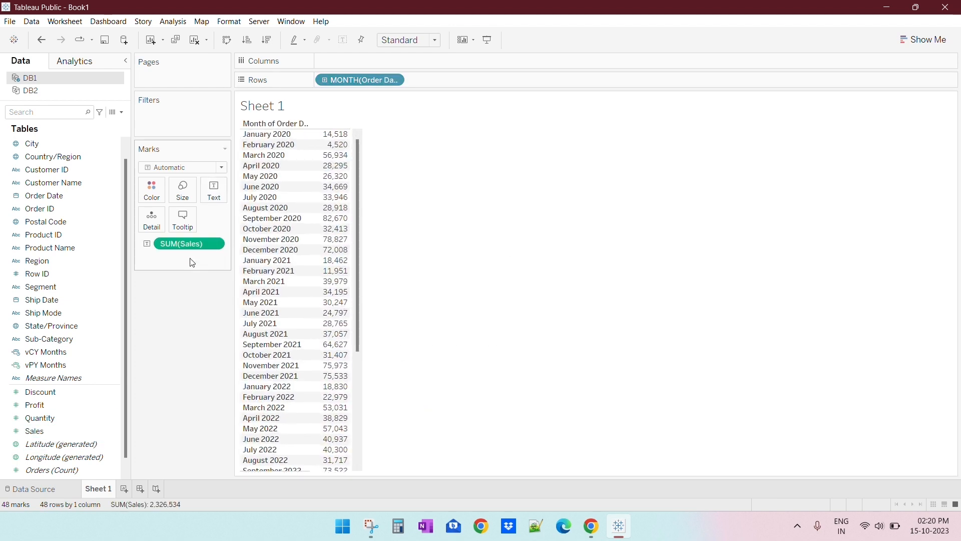
pyautogui.click(70, 92)
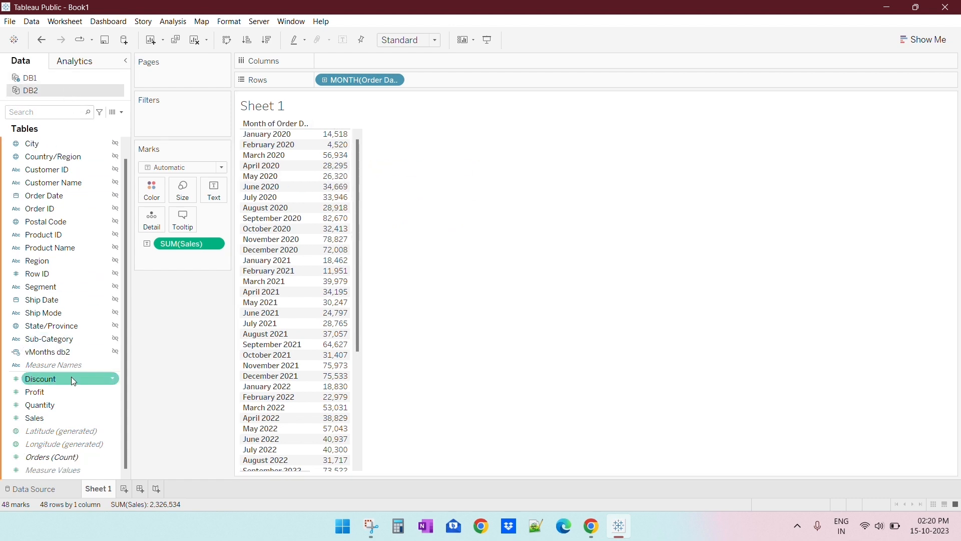
pyautogui.doubleClick(75, 419)
pyautogui.click(482, 275)
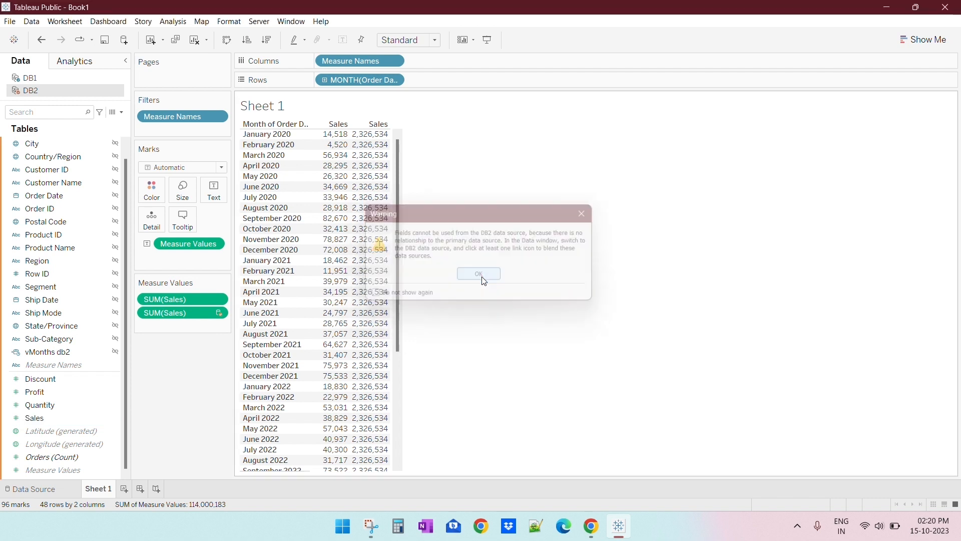
pyautogui.click(115, 351)
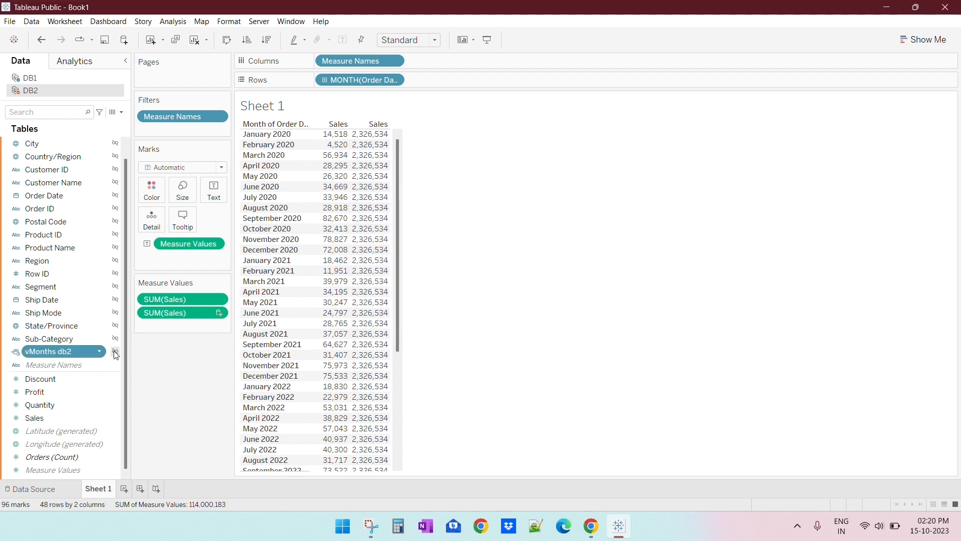
# - Change the data type of vMonths db2 in DB2 and of vPY Months and vCY Months in DB1 to Date
pyautogui.click(15, 352)
pyautogui.click(54, 389)
pyautogui.click(30, 78)
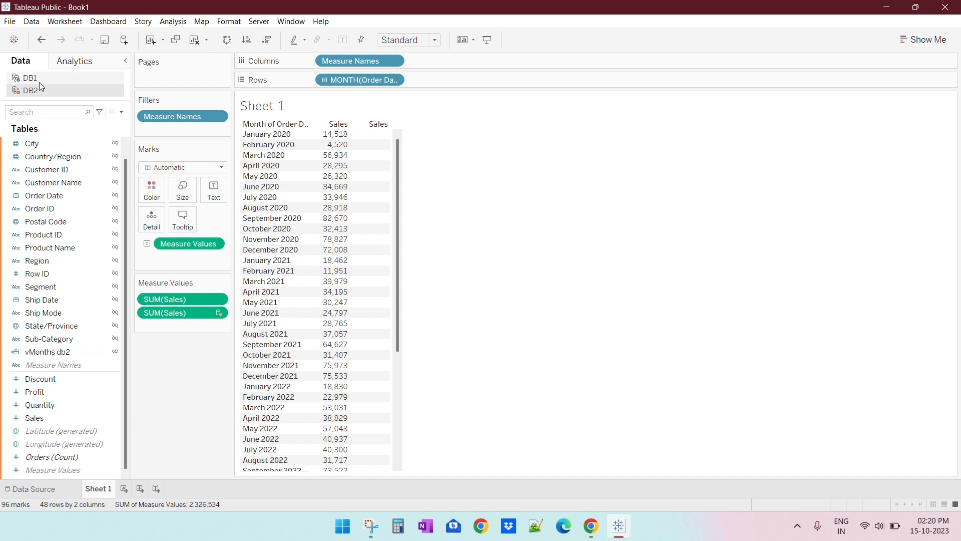
pyautogui.click(16, 365)
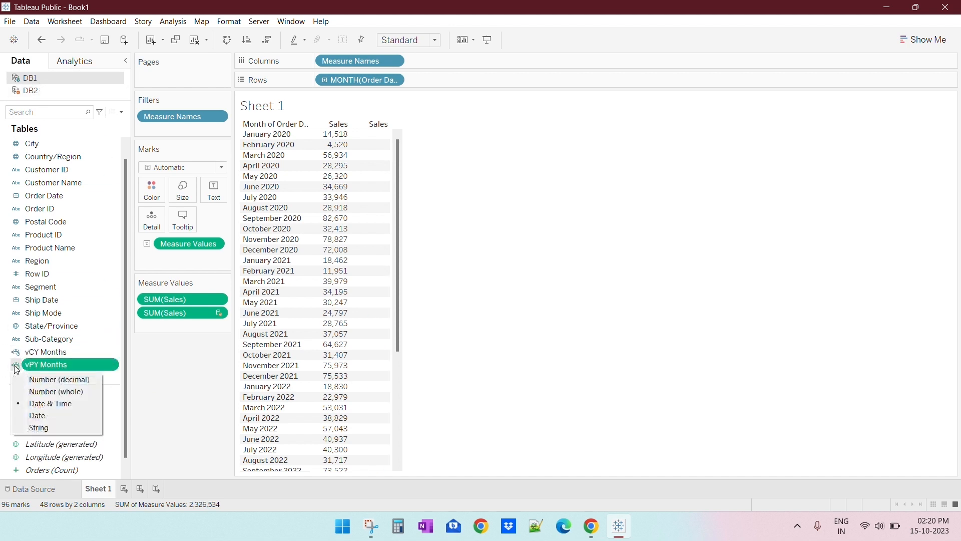
pyautogui.click(40, 418)
pyautogui.click(15, 352)
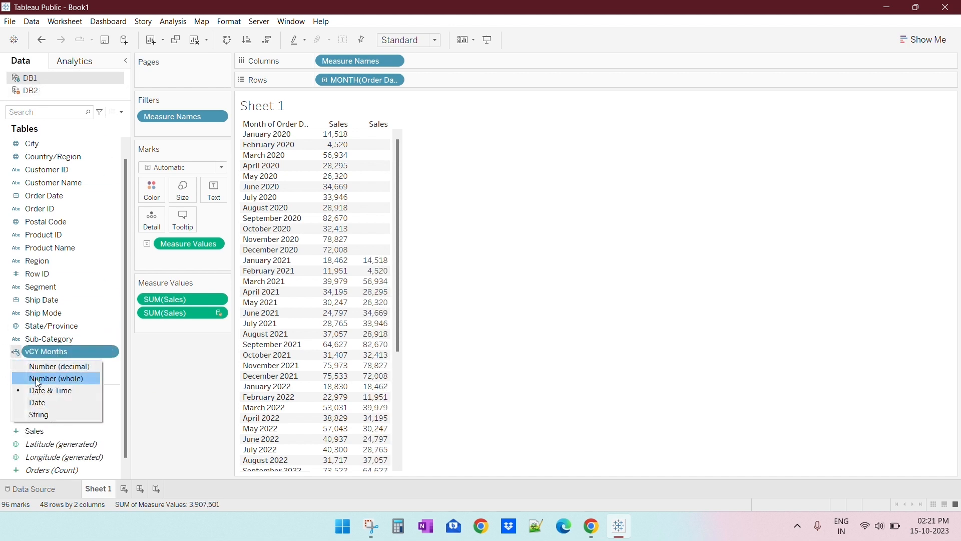
pyautogui.click(49, 402)
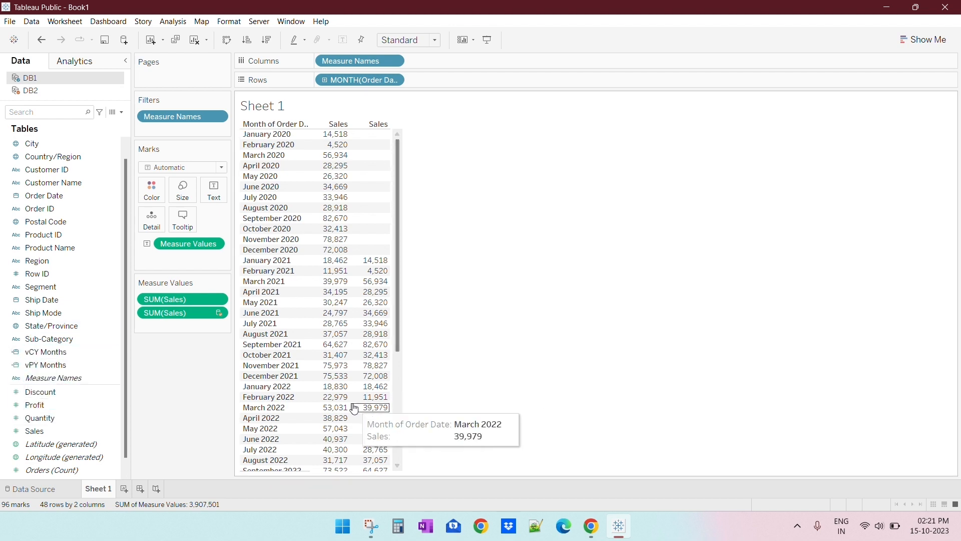
# - Set the alias of the DB2 Sales column in the monthly table to "PY Sales"
pyautogui.scroll(-5, 323, 401)
pyautogui.scroll(-1, 323, 400)
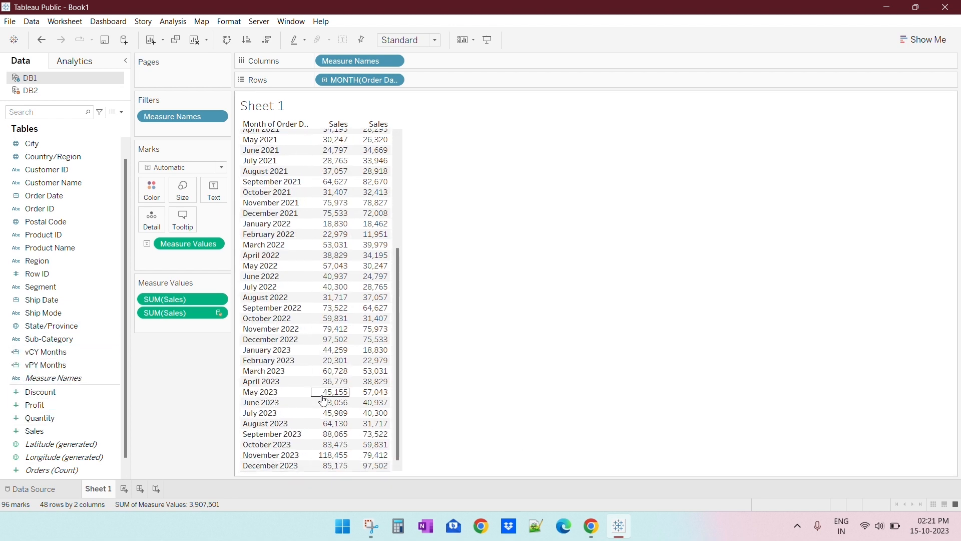
pyautogui.scroll(5, 356, 454)
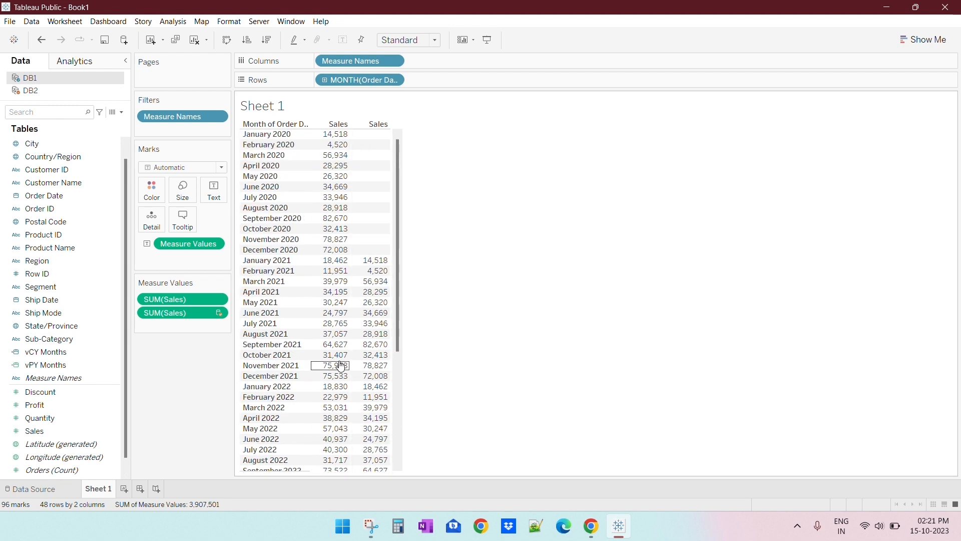
pyautogui.scroll(-1, 340, 366)
pyautogui.scroll(1, 340, 365)
pyautogui.moveTo(340, 276)
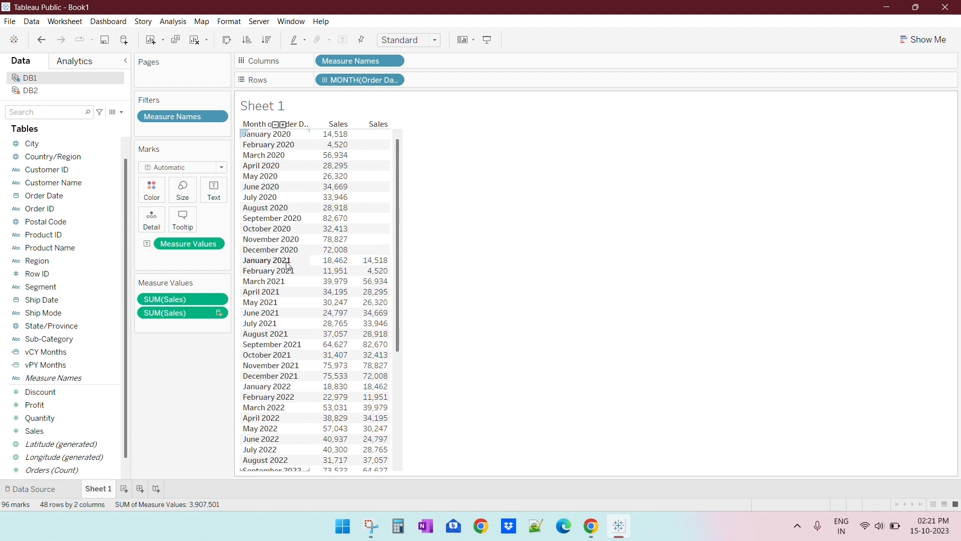
pyautogui.rightClick(373, 124)
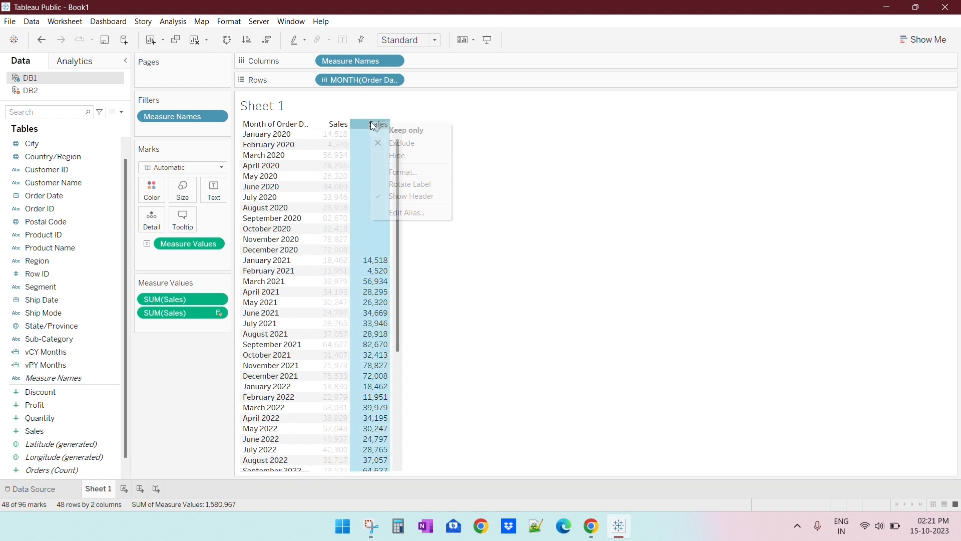
pyautogui.click(421, 216)
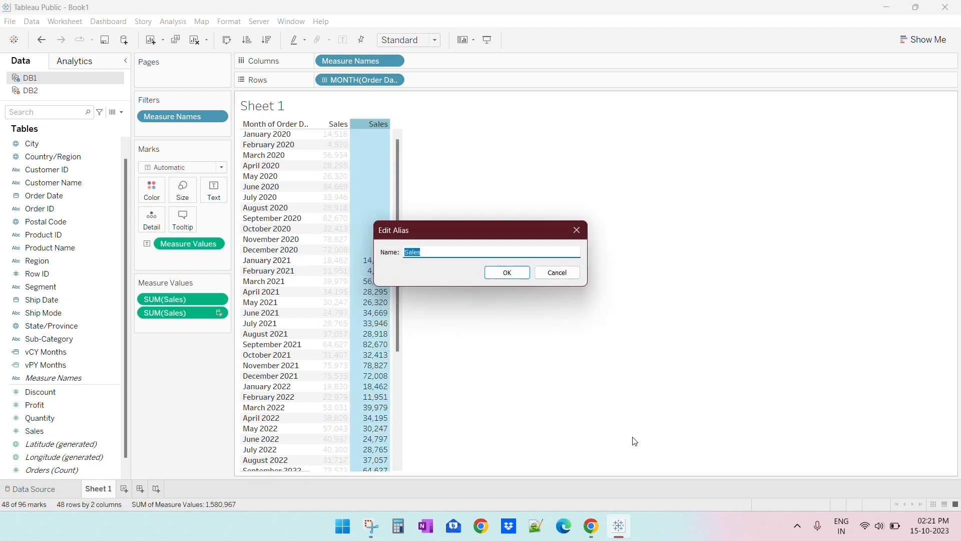
pyautogui.press('Left')
pyautogui.write('PY')
pyautogui.click(507, 272)
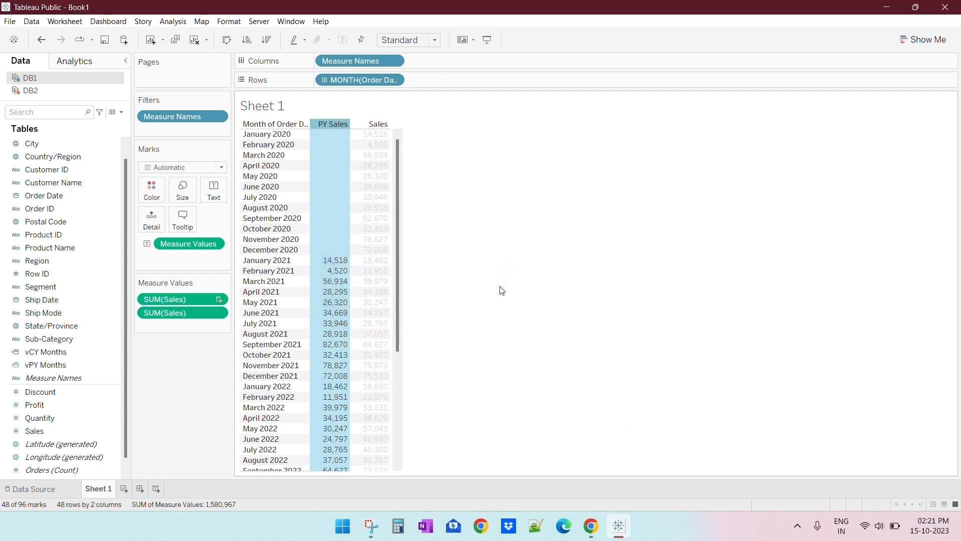
# - Set the alias of the DB1 Sales column in the monthly table to "CY Sales"
pyautogui.click(370, 126)
pyautogui.rightClick(370, 128)
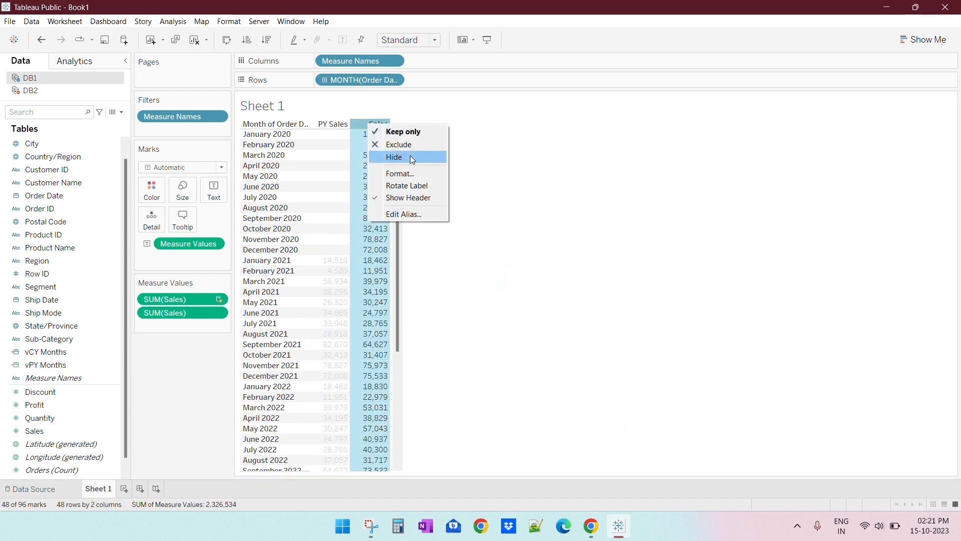
pyautogui.click(401, 211)
pyautogui.press('End')
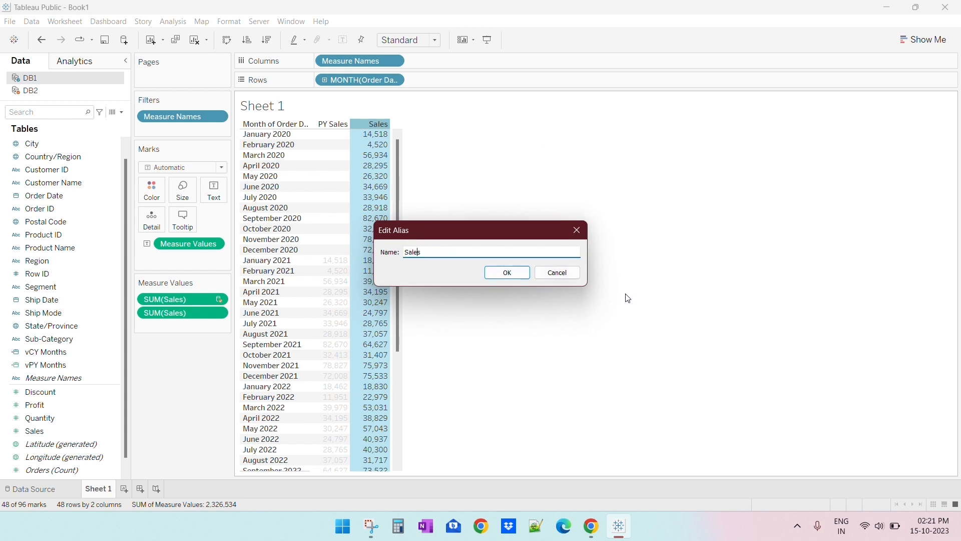
pyautogui.write('CY')
pyautogui.click(521, 274)
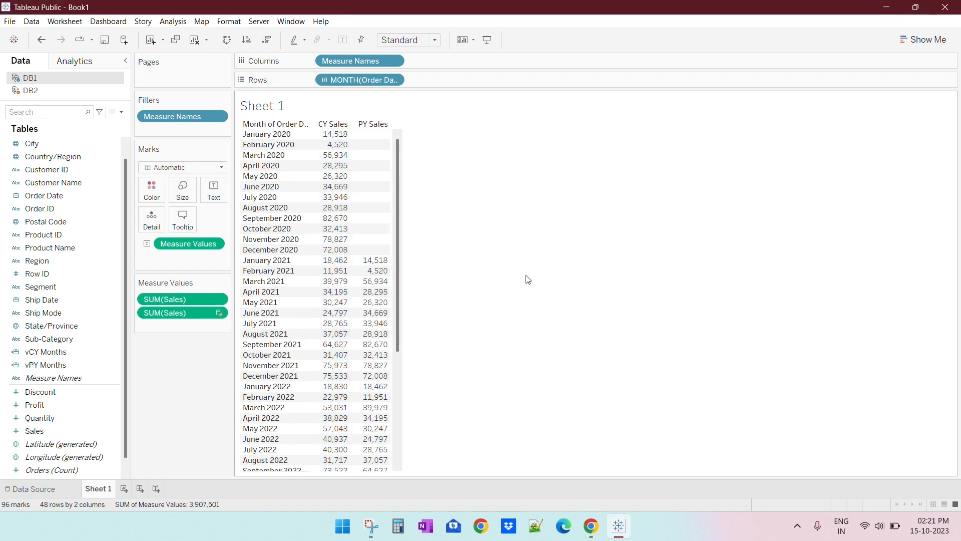
# - Compare CY Sales and PY Sales for January 2021 and November 2022 against the same months a year earlier
pyautogui.click(277, 262)
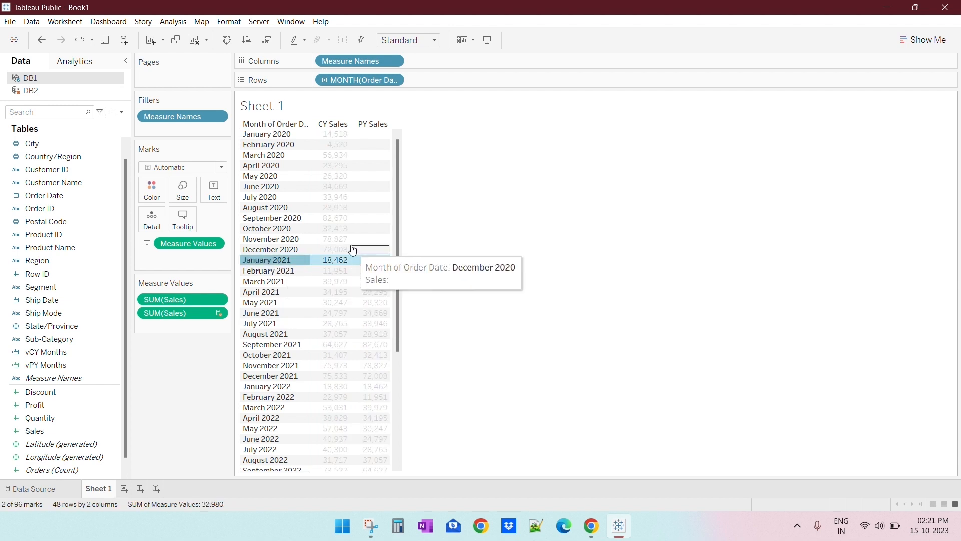
pyautogui.click(658, 288)
pyautogui.scroll(-4, 284, 377)
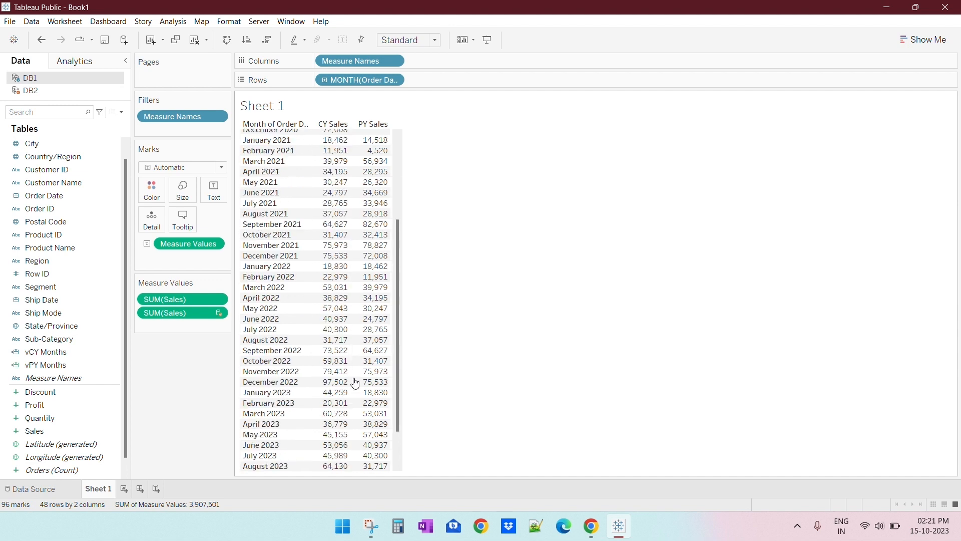
pyautogui.click(283, 377)
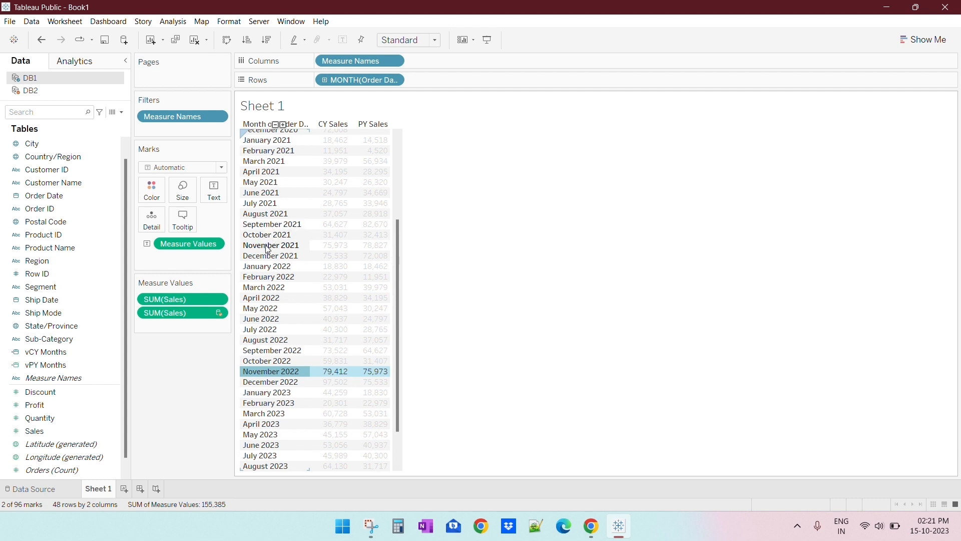
pyautogui.click(475, 329)
pyautogui.scroll(5, 280, 427)
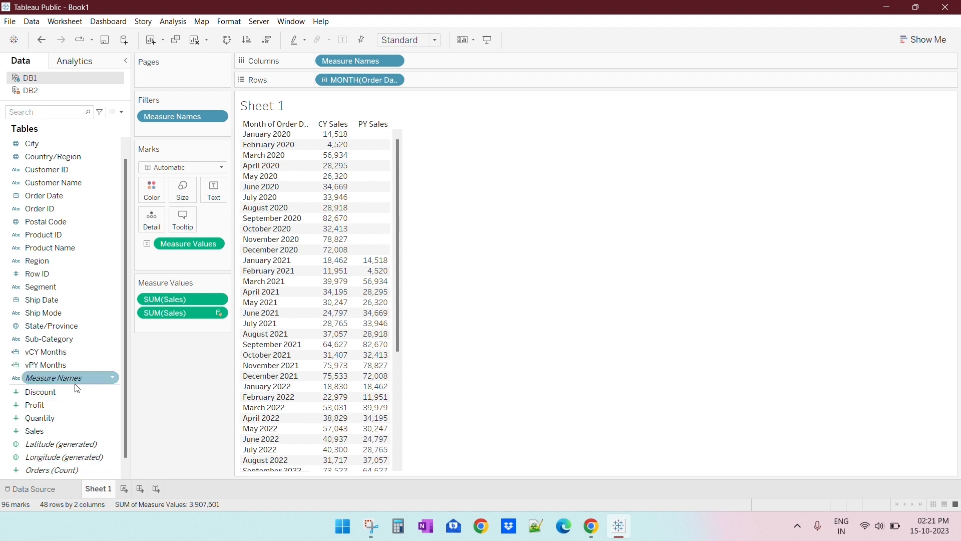
# - Start a new calculated field in DB1 named "vLast 12 Months"
pyautogui.scroll(-5, 315, 394)
pyautogui.scroll(5, 316, 390)
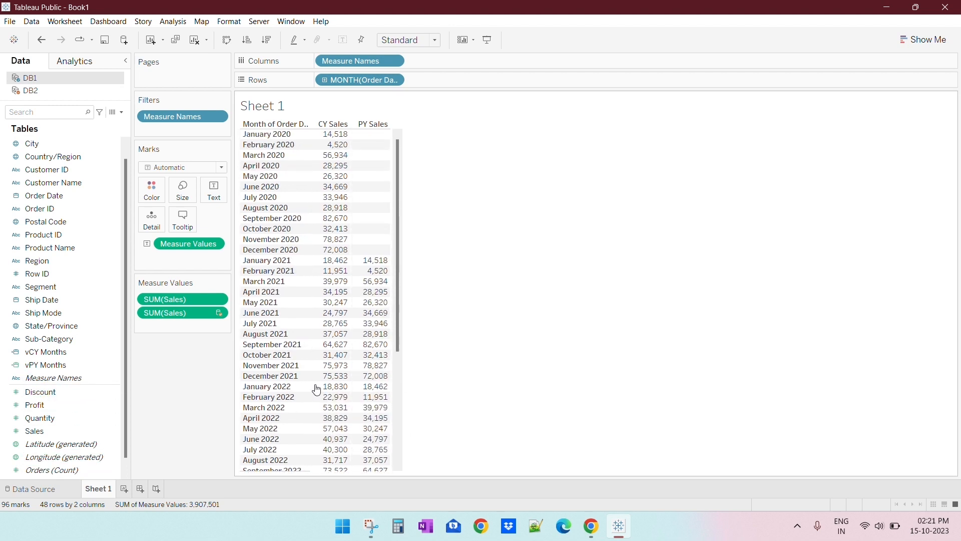
pyautogui.click(122, 113)
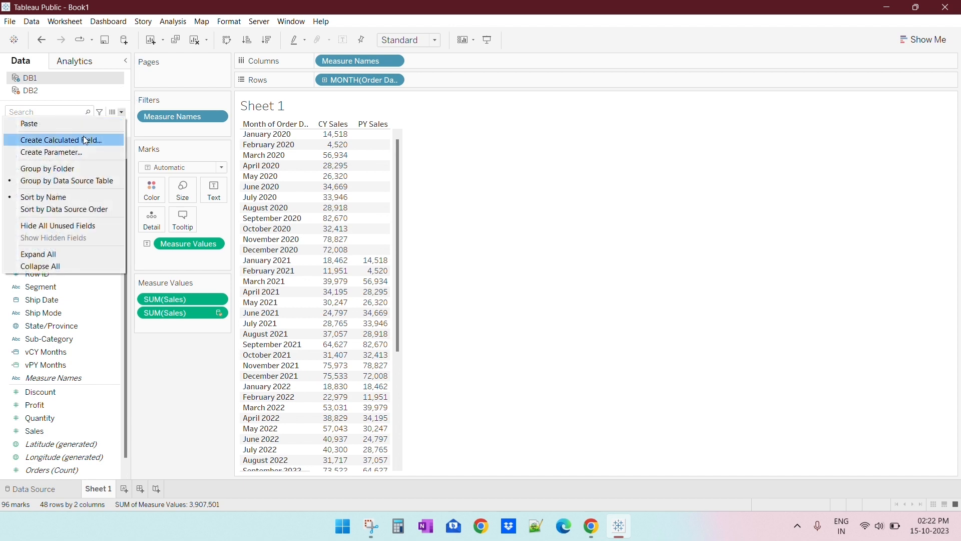
pyautogui.click(84, 142)
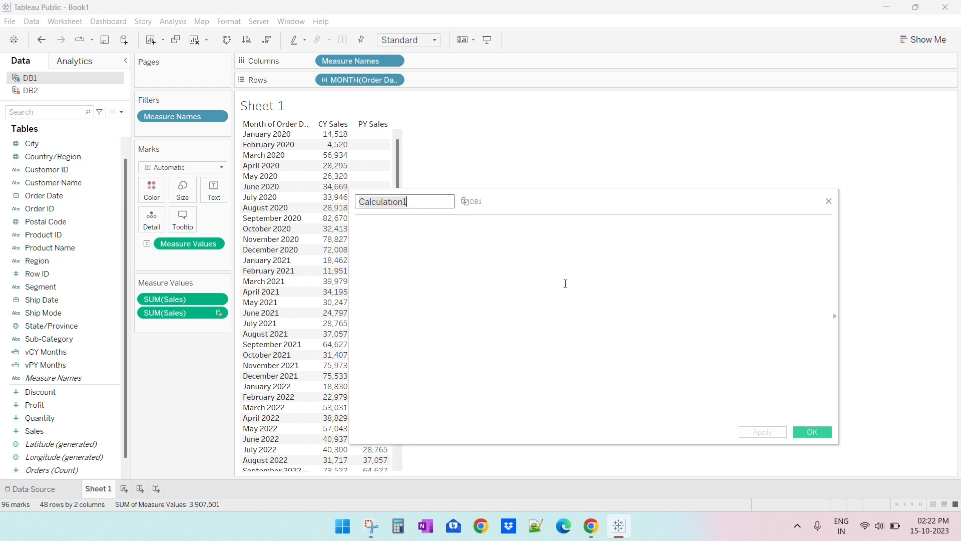
pyautogui.write('v')
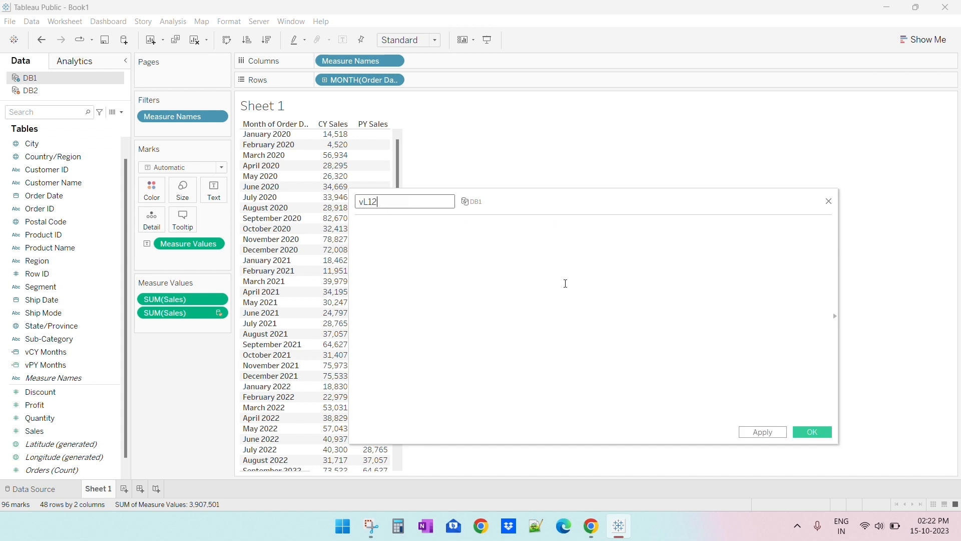
pyautogui.write('Last 12 Months')
# - Begin the vLast 12 Months formula with the DATEDIFF function, using 'month' as the date part
pyautogui.click(566, 284)
pyautogui.write('date')
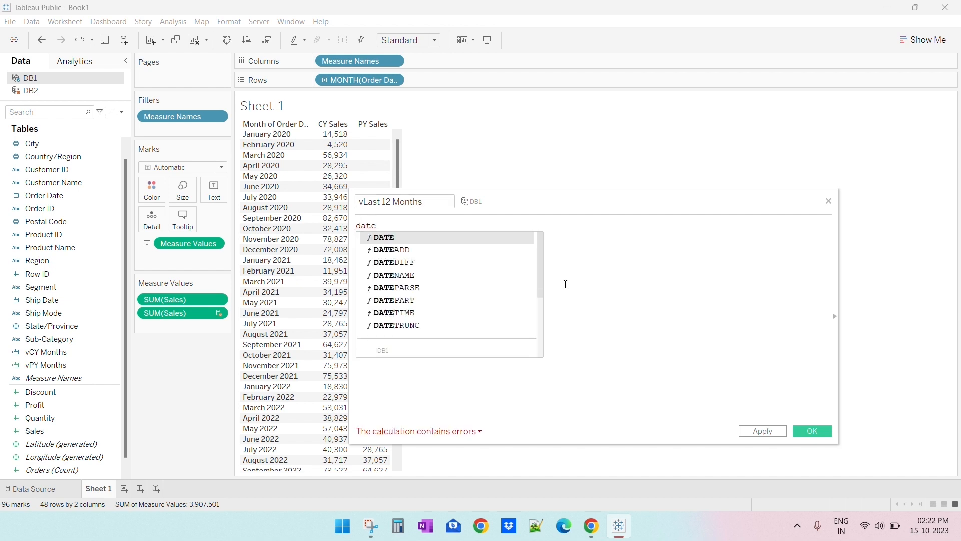
pyautogui.press('Down')
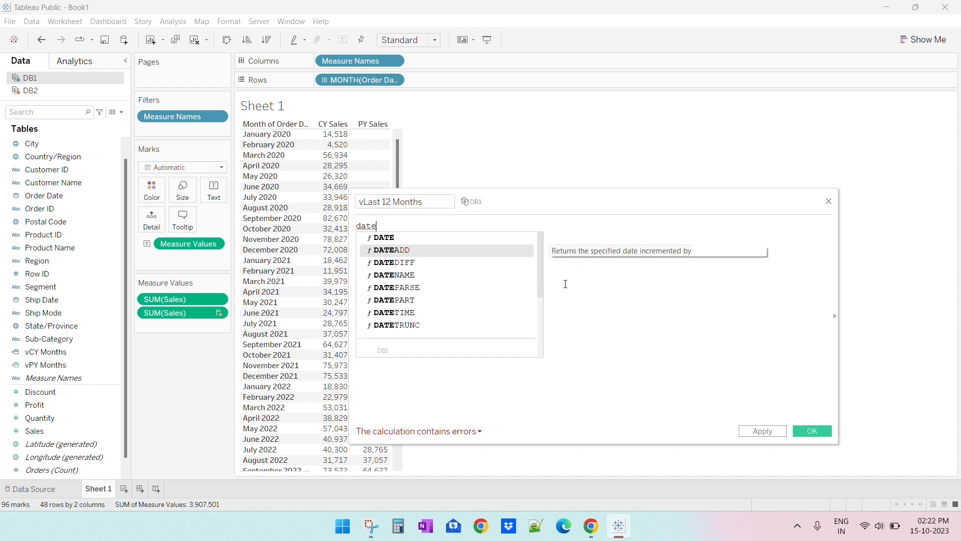
pyautogui.press('Down')
pyautogui.press('Return')
pyautogui.write("'")
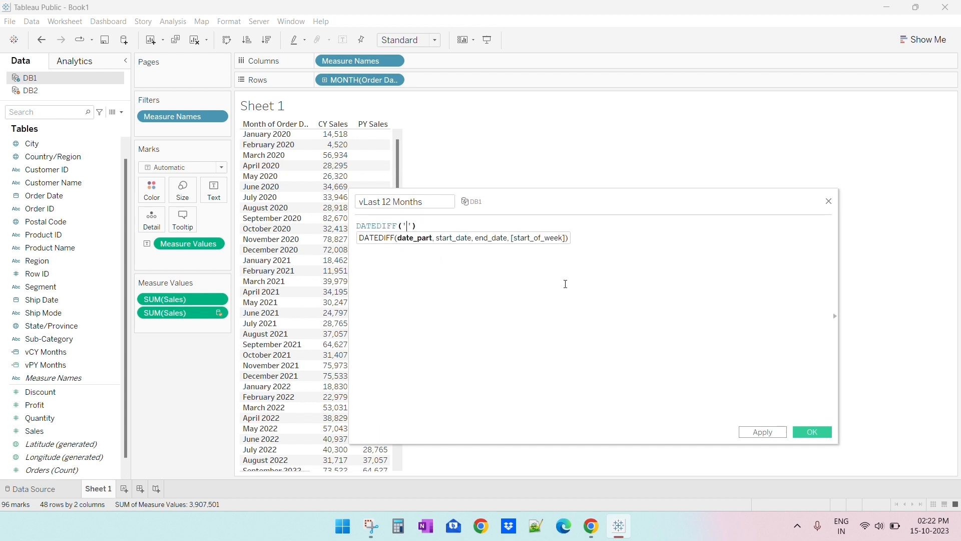
pyautogui.write('month')
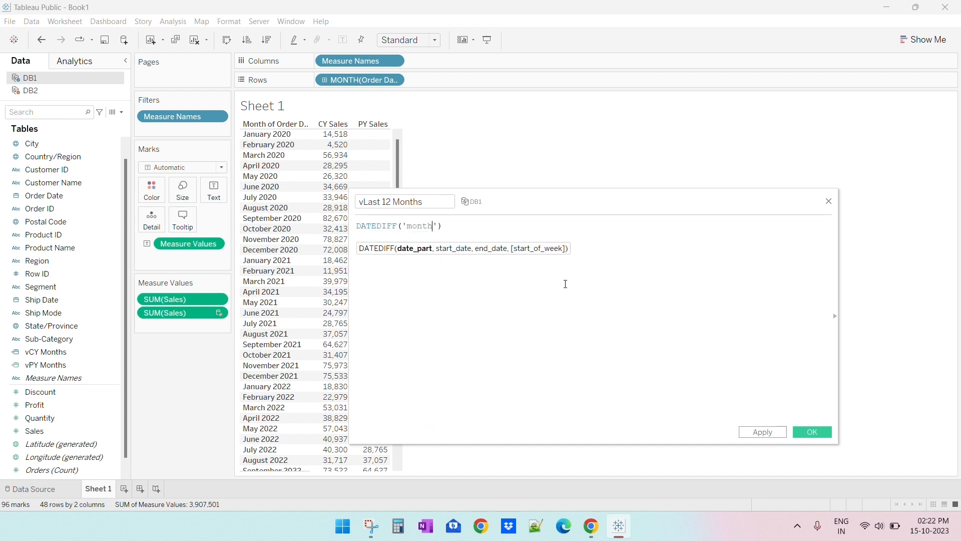
pyautogui.press('BackSpace')
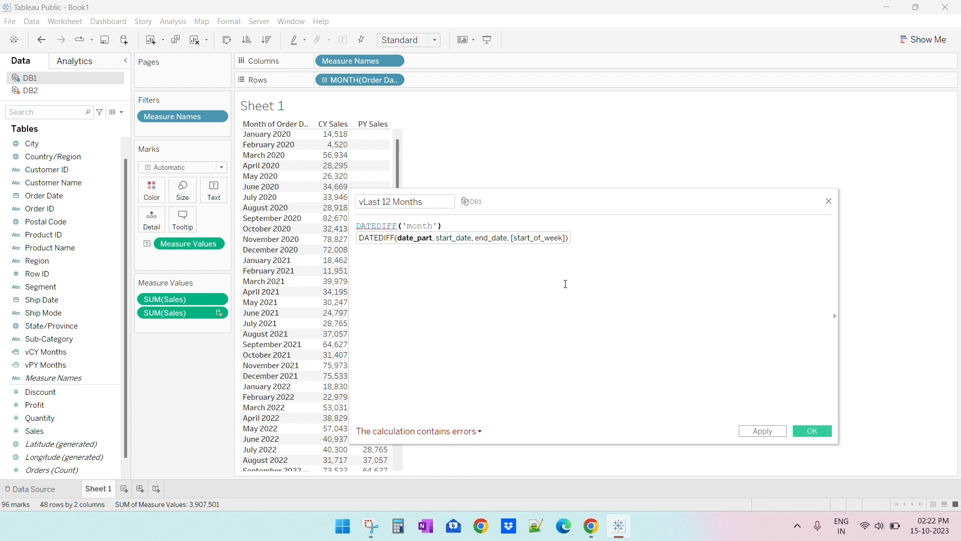
pyautogui.write(',')
# - Complete the formula as DATEDIFF('month',[Order Date],TODAY()) and save the calculated field
pyautogui.click(457, 242)
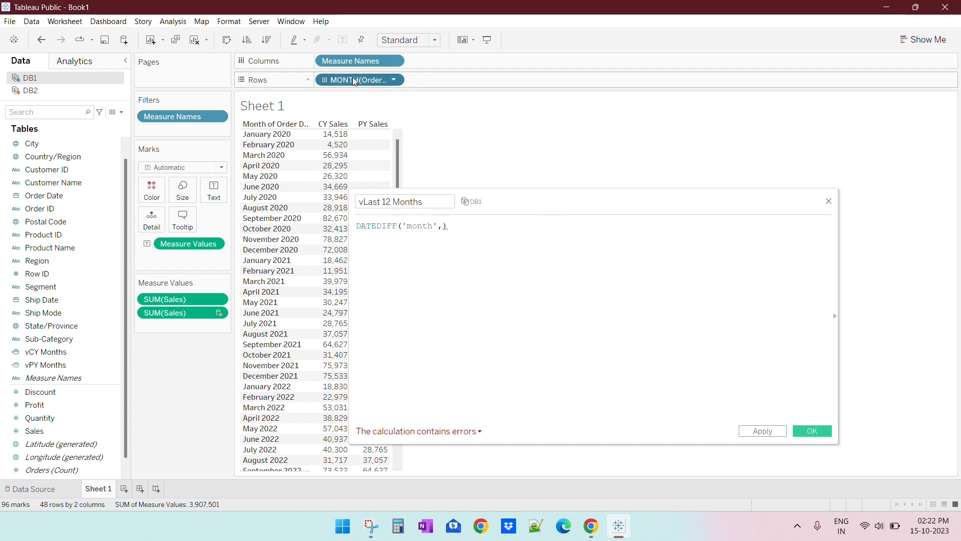
pyautogui.click(443, 226)
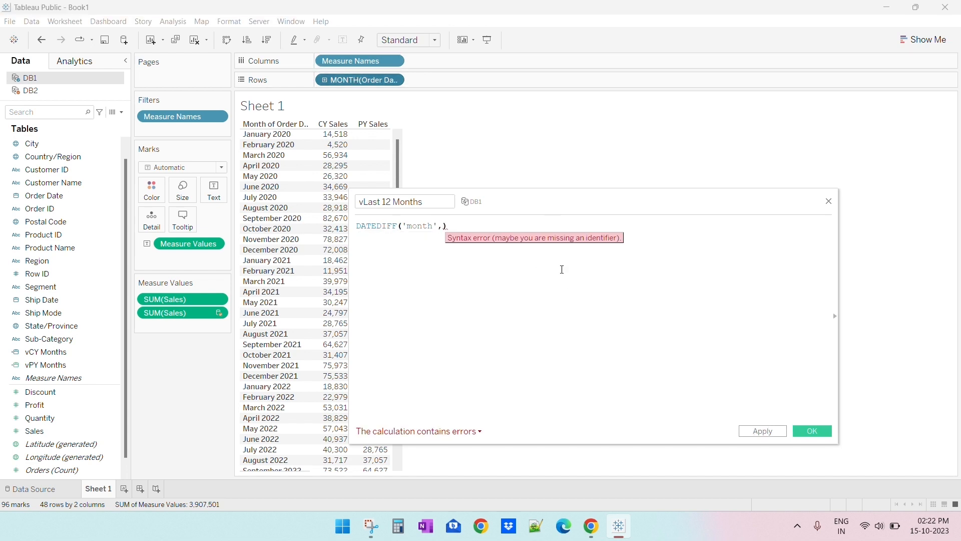
pyautogui.write('order')
pyautogui.press('Return')
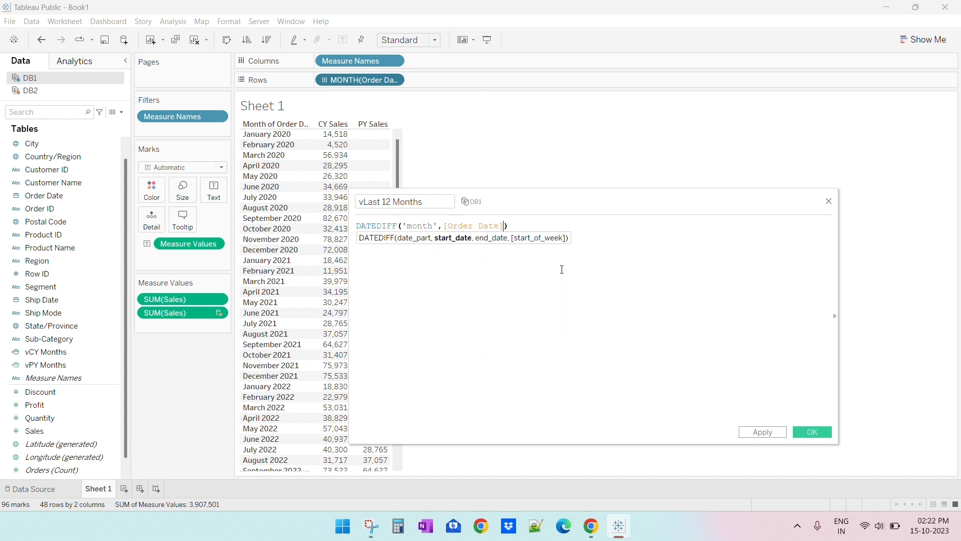
pyautogui.write(',tod')
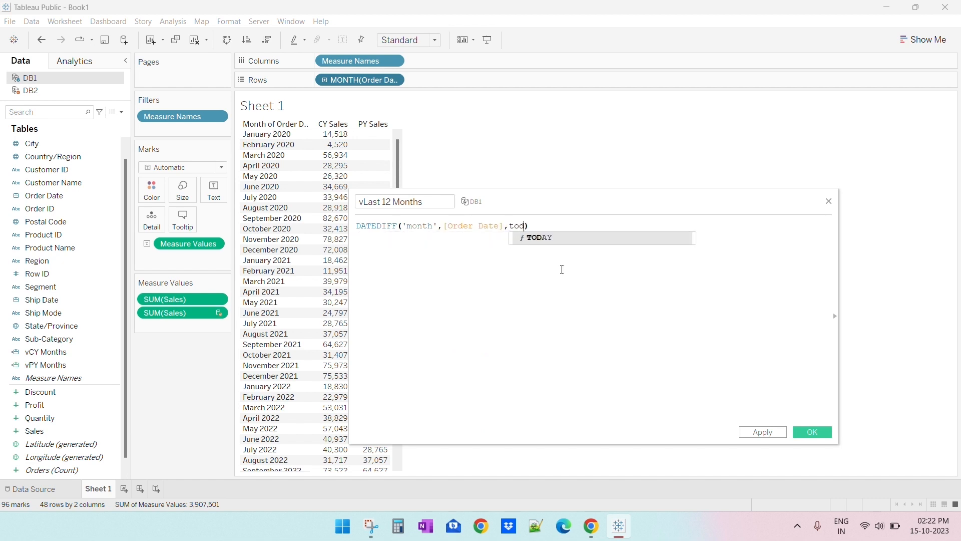
pyautogui.press('Return')
pyautogui.click(763, 432)
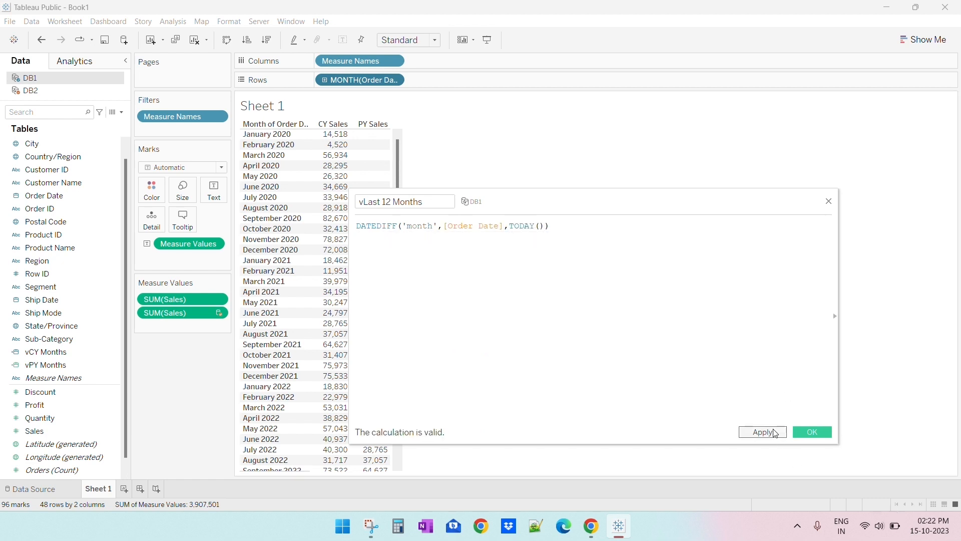
pyautogui.click(812, 433)
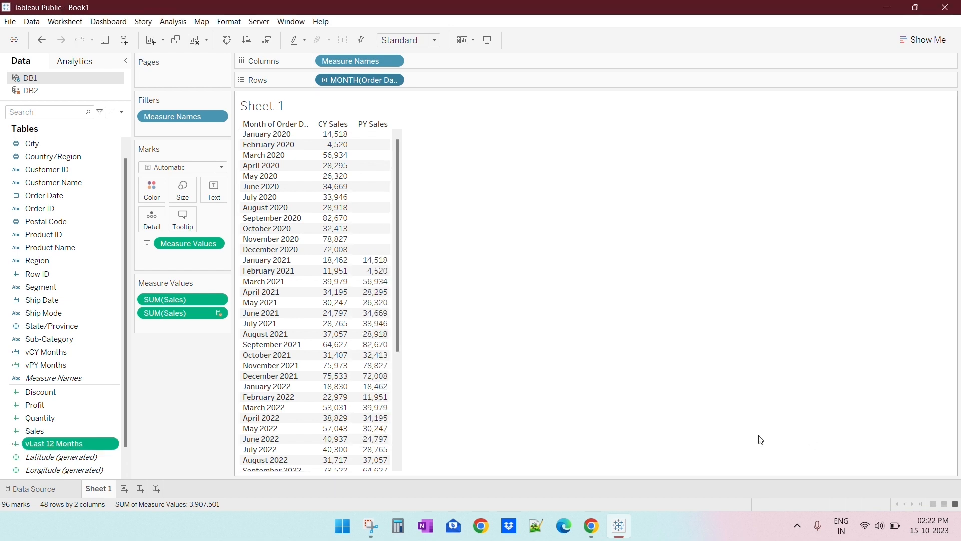
# - Convert vLast 12 Months to a dimension and add it to the rows after the order month
pyautogui.rightClick(65, 447)
pyautogui.click(140, 333)
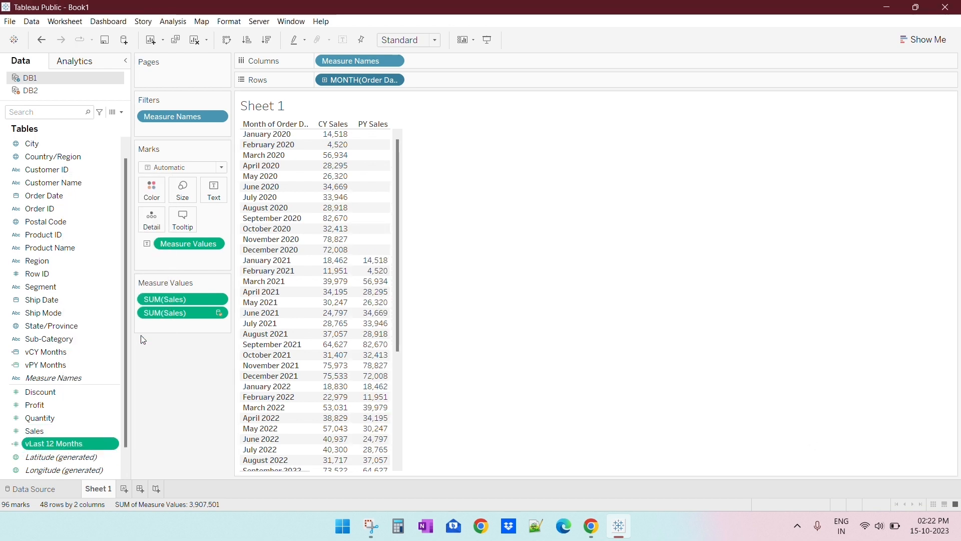
pyautogui.scroll(-1, 76, 335)
pyautogui.scroll(1, 76, 337)
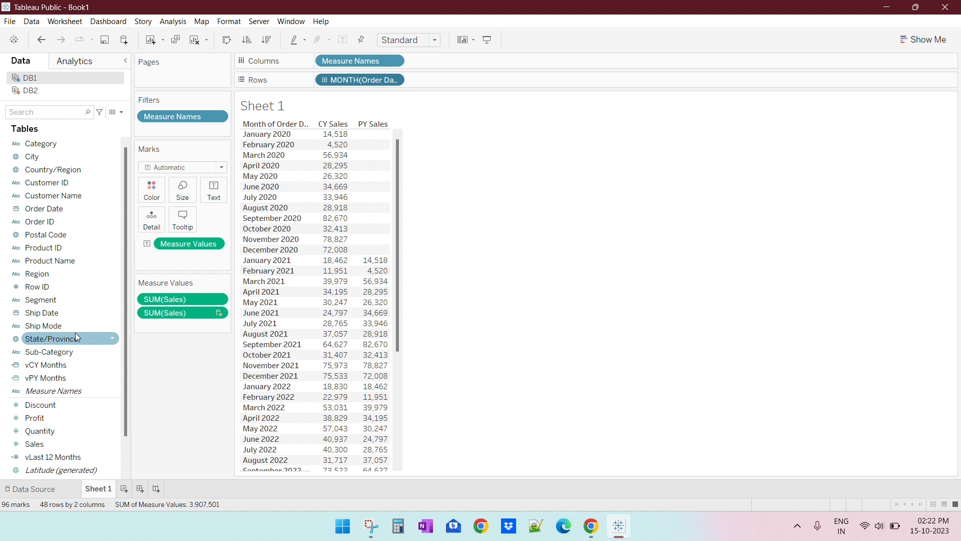
pyautogui.scroll(-1, 75, 332)
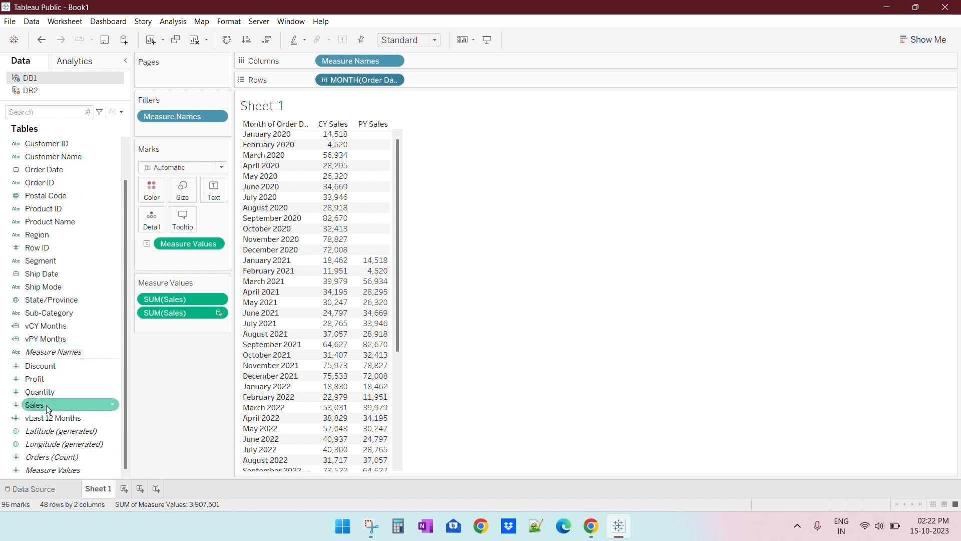
pyautogui.rightClick(50, 419)
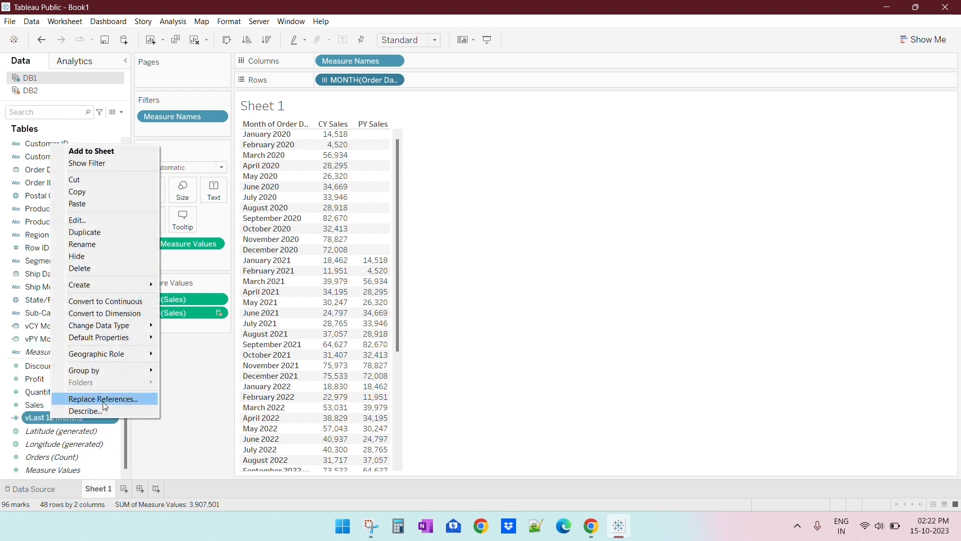
pyautogui.click(107, 313)
pyautogui.moveTo(72, 339); pyautogui.dragTo(479, 80)
pyautogui.scroll(-5, 375, 357)
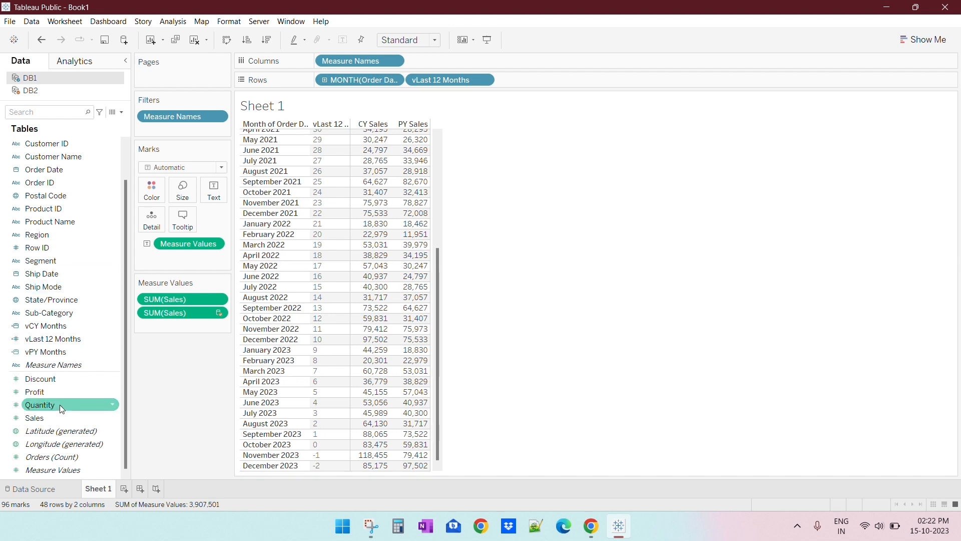
# - Edit the vLast 12 Months calculation, appending the condition >=12 and an "and" operator after the DATEDIFF expression
pyautogui.rightClick(54, 339)
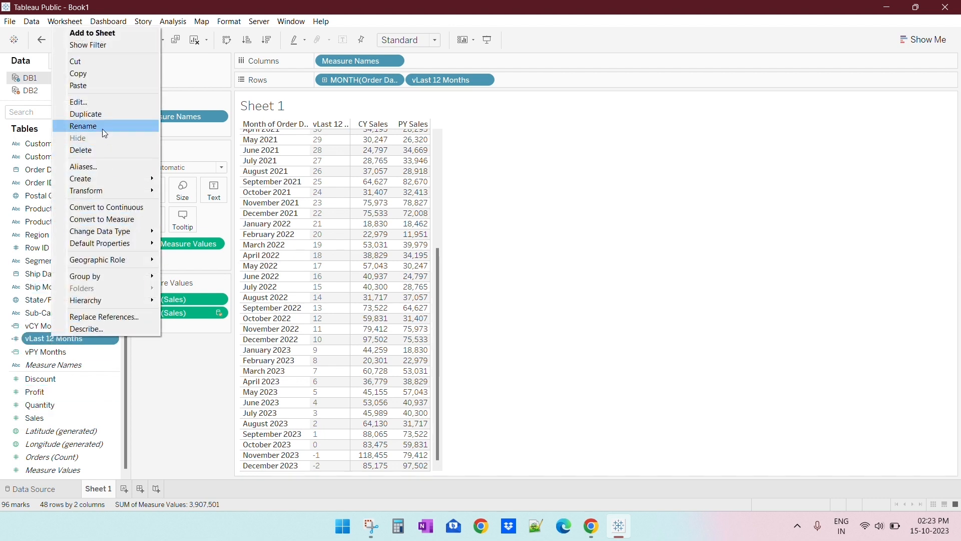
pyautogui.click(100, 102)
pyautogui.write('> =12')
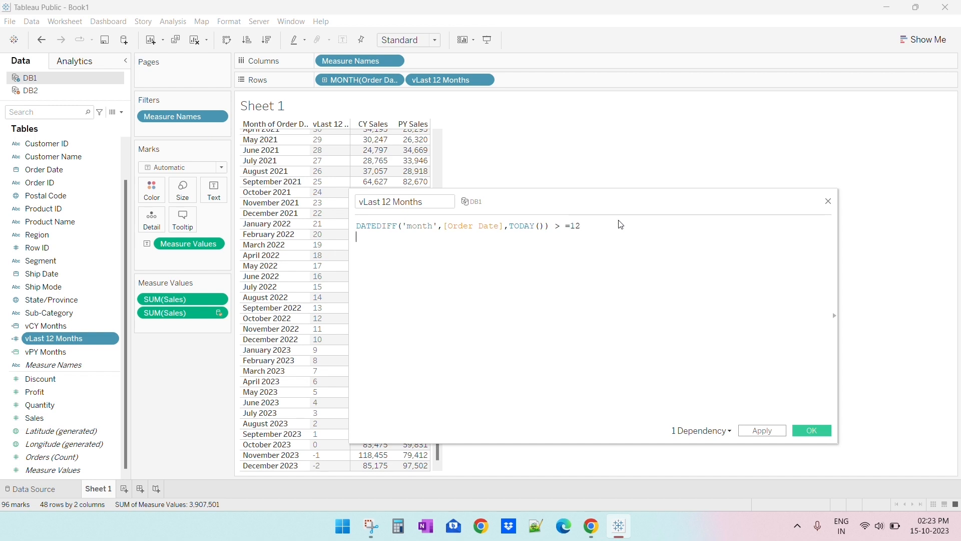
pyautogui.write(' and')
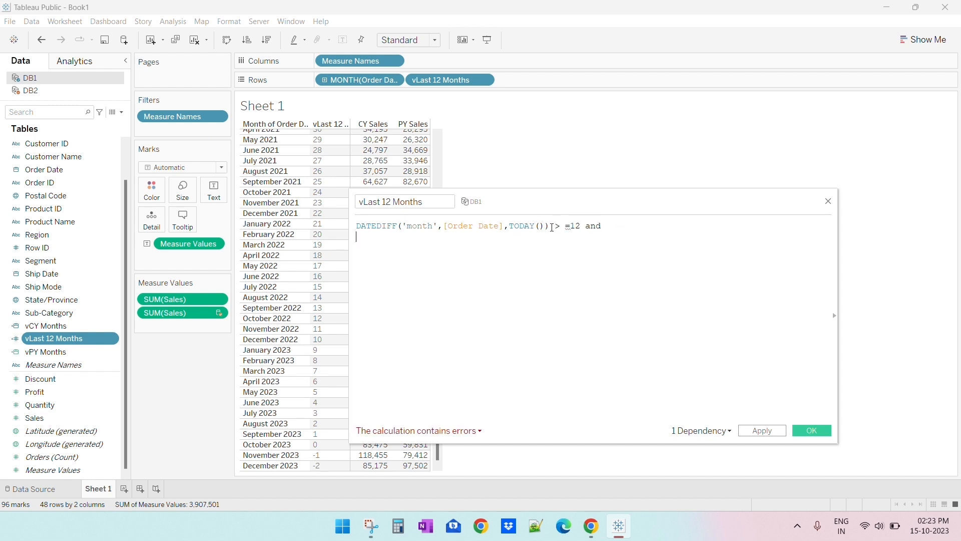
# - Add a second condition DATEDIFF('month',[Order Date],TODAY())>0 on the formula's next line and apply the calculation
pyautogui.moveTo(550, 226); pyautogui.dragTo(356, 226)
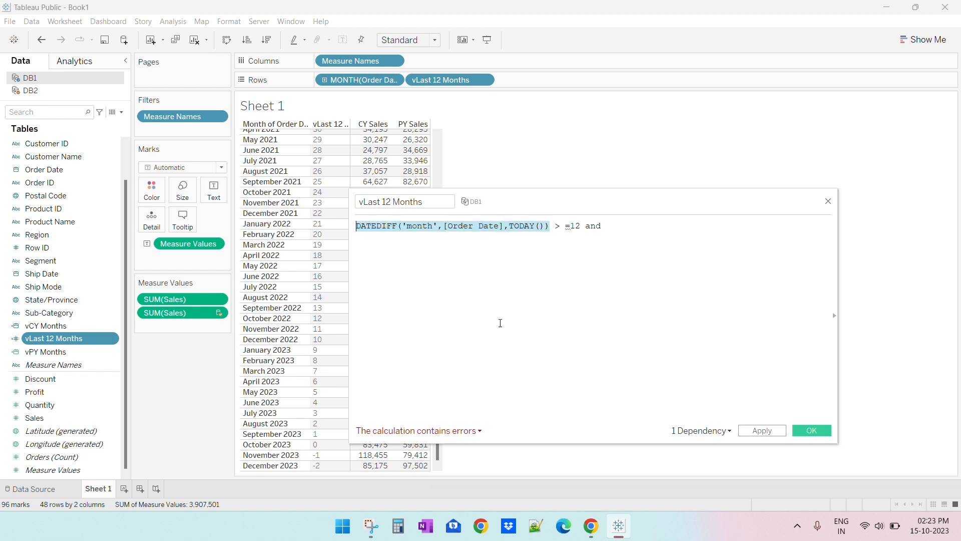
pyautogui.hotkey('ctrl', 'c')
pyautogui.click(455, 254)
pyautogui.hotkey('ctrl', 'v')
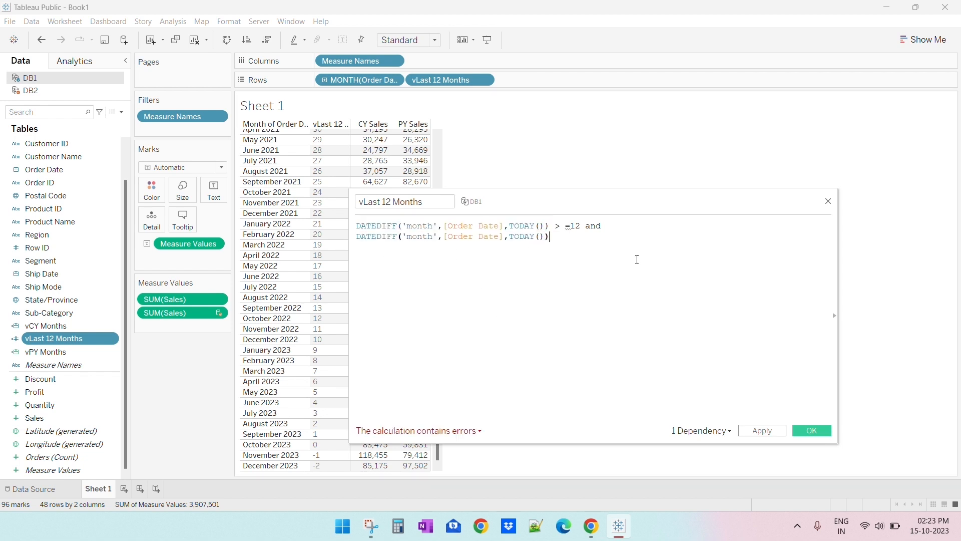
pyautogui.write('>')
pyautogui.press('BackSpace')
pyautogui.click(770, 432)
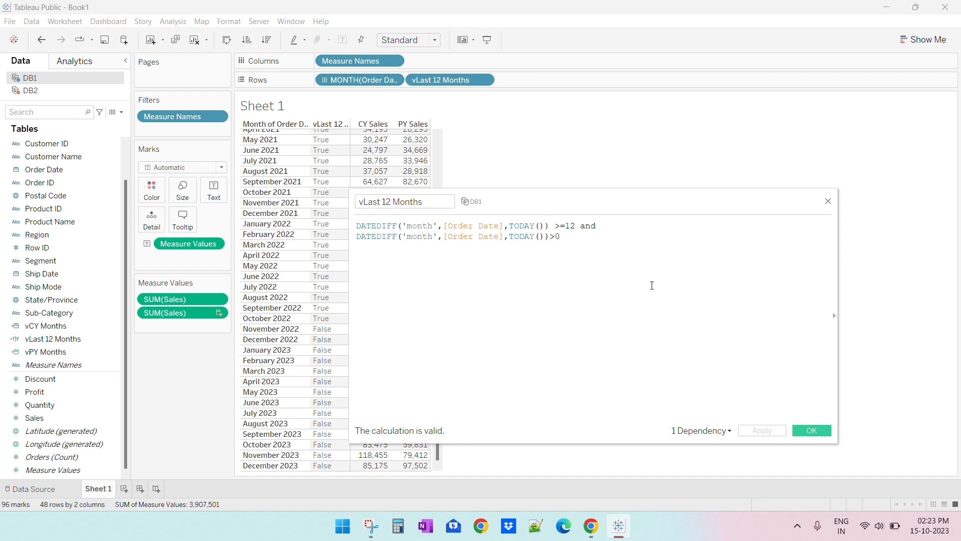
# - Change the first condition of vLast 12 Months to <=12 and save the calculation
pyautogui.press('BackSpace')
pyautogui.write('<')
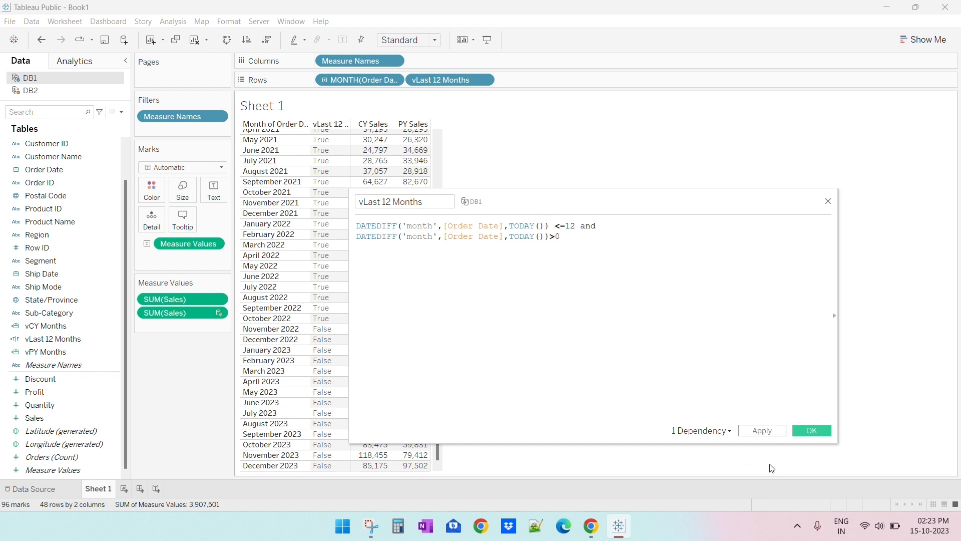
pyautogui.click(762, 431)
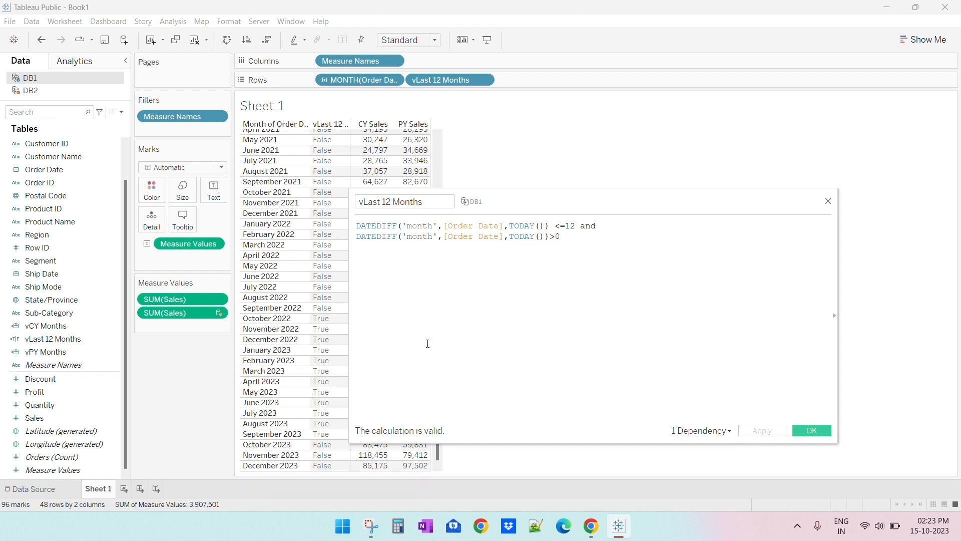
pyautogui.click(797, 428)
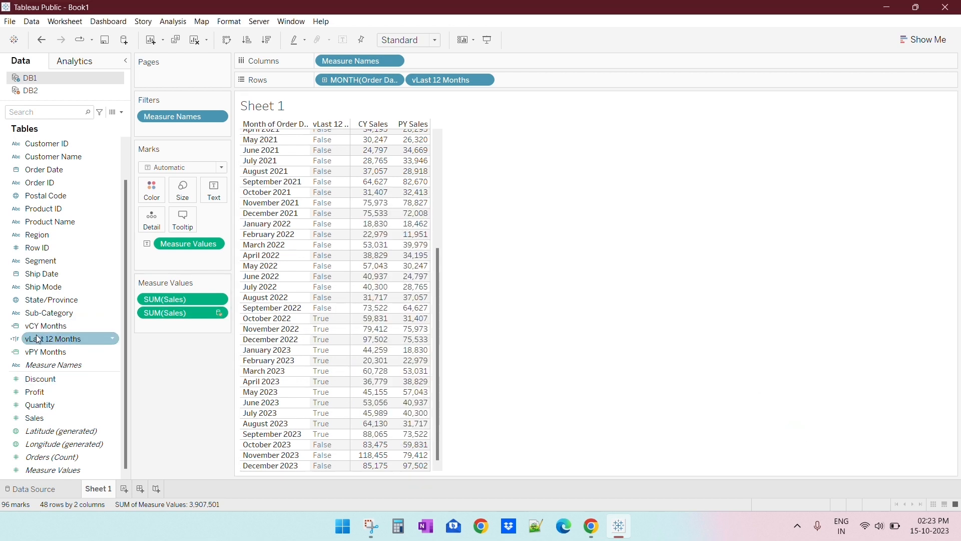
# - Filter the monthly table by vLast 12 Months, keeping only the True value
pyautogui.moveTo(39, 338); pyautogui.dragTo(178, 133)
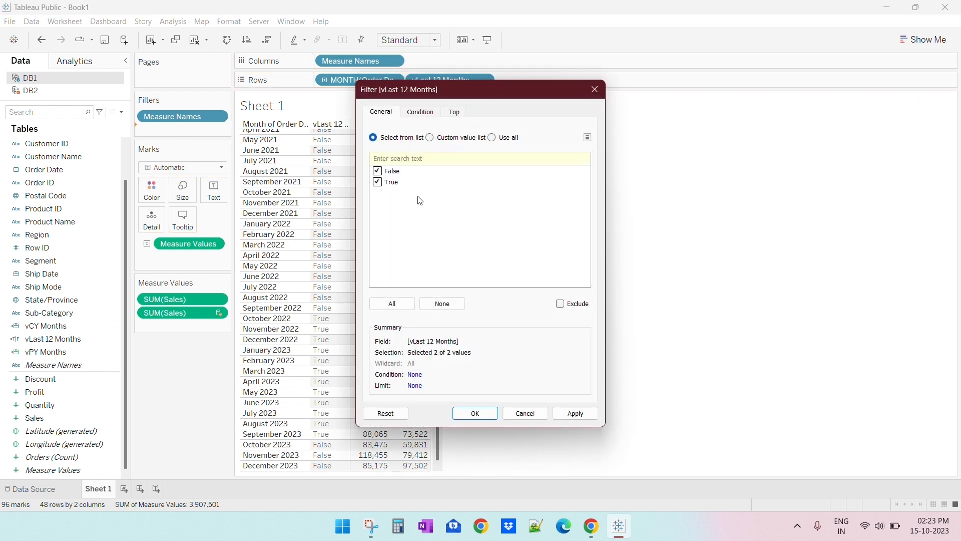
pyautogui.click(378, 171)
pyautogui.click(487, 414)
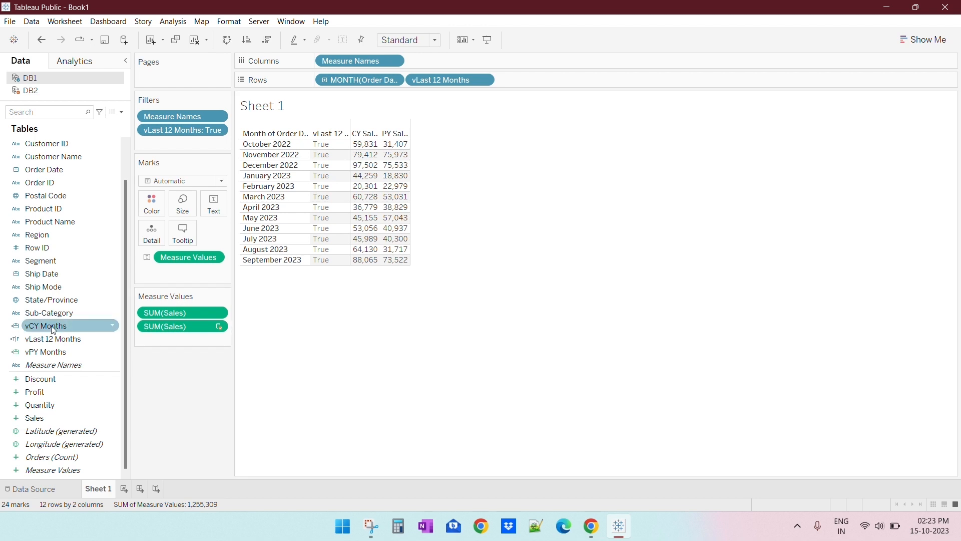
pyautogui.click(123, 114)
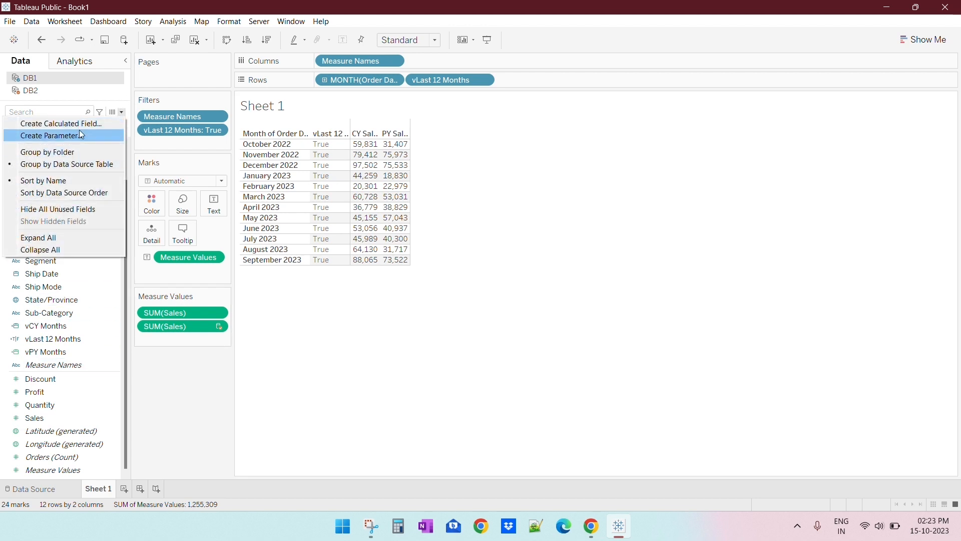
pyautogui.click(183, 398)
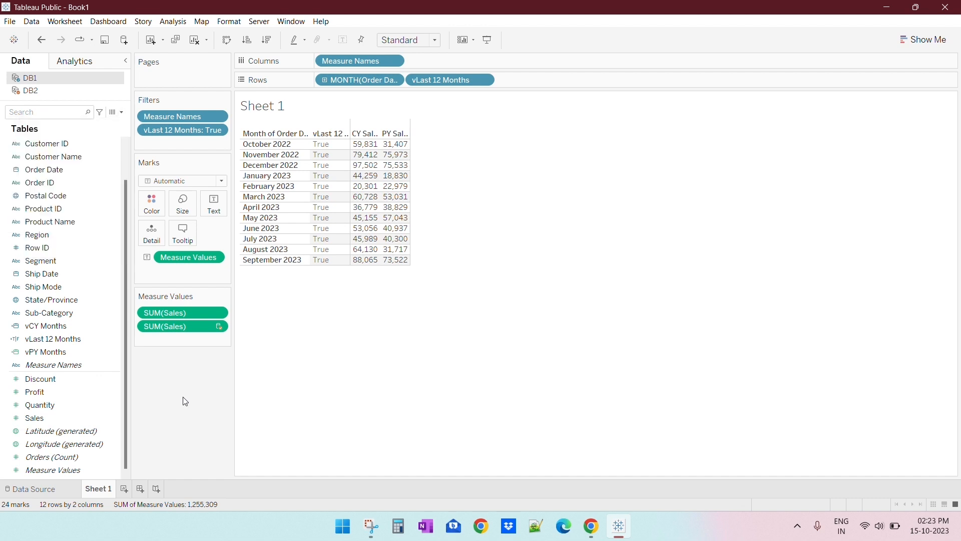
pyautogui.click(121, 113)
pyautogui.click(79, 124)
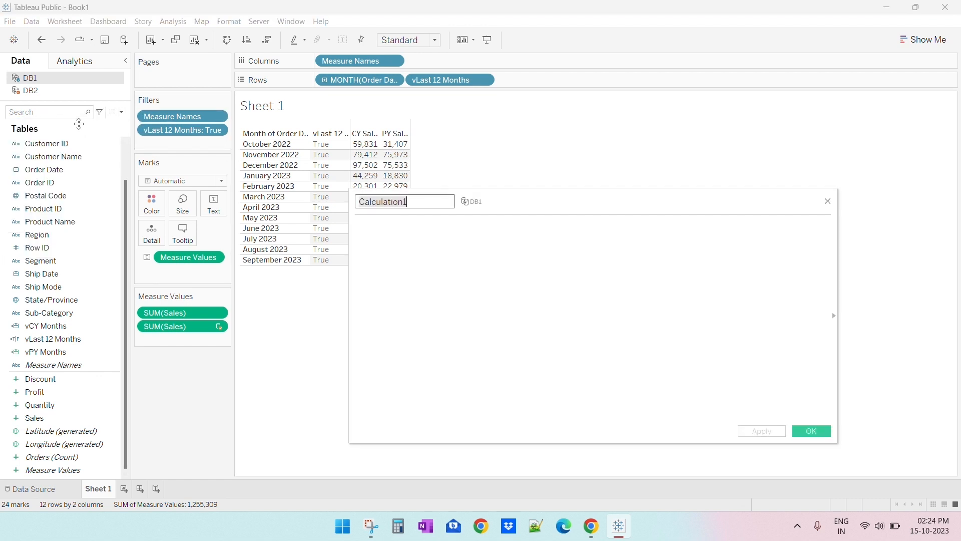
pyautogui.click(827, 200)
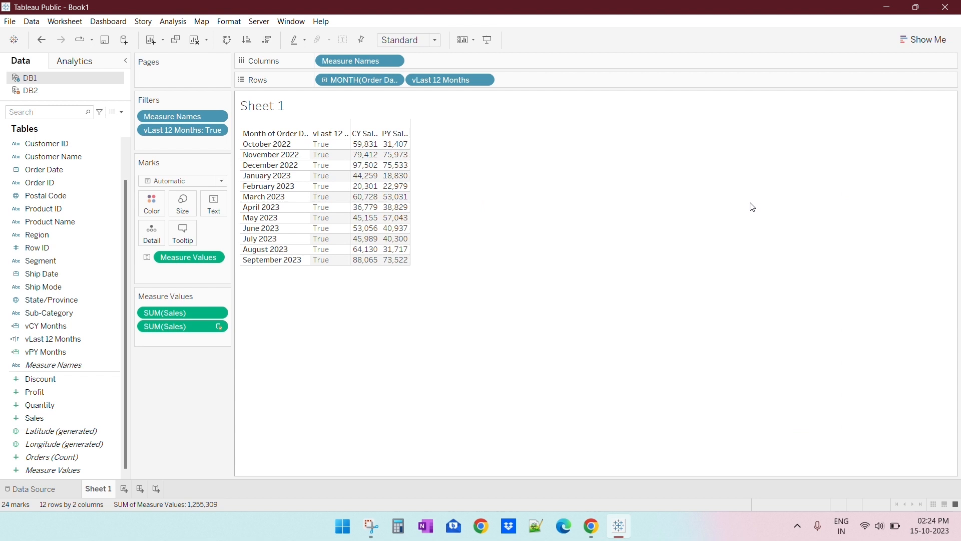
# - Create a parameter named Anchor month with the Date data type and allowable values restricted to a list
pyautogui.click(121, 112)
pyautogui.click(61, 136)
pyautogui.tripleClick(408, 155)
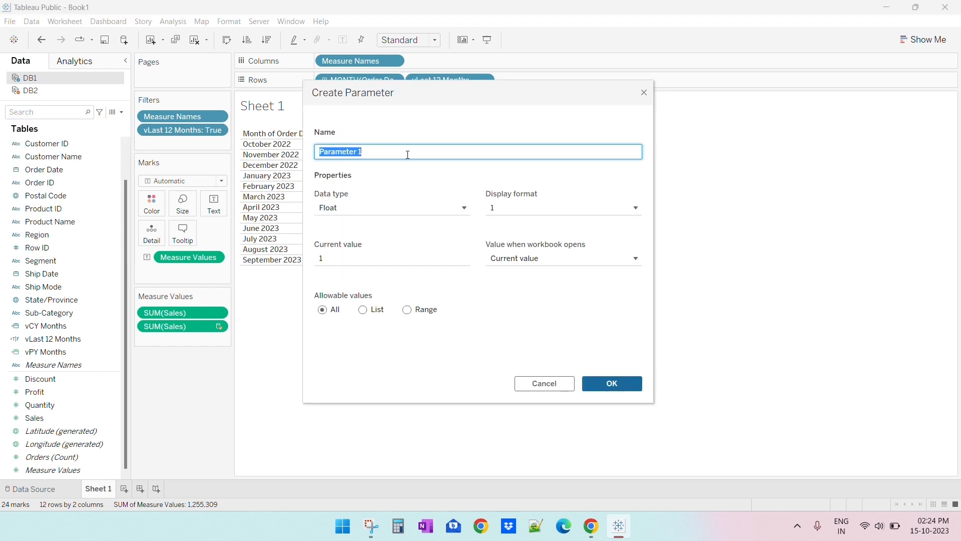
pyautogui.write('Anchor month')
pyautogui.click(389, 209)
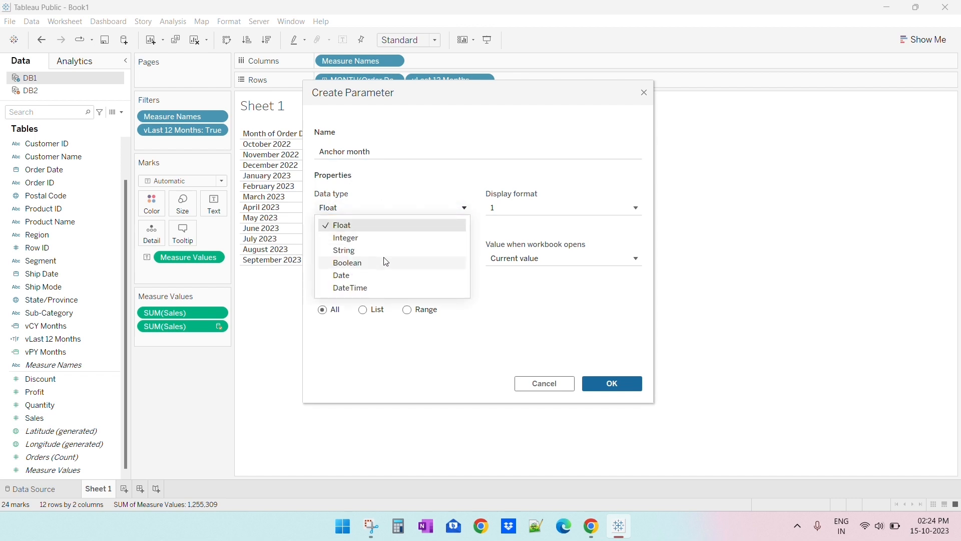
pyautogui.click(390, 276)
pyautogui.click(378, 311)
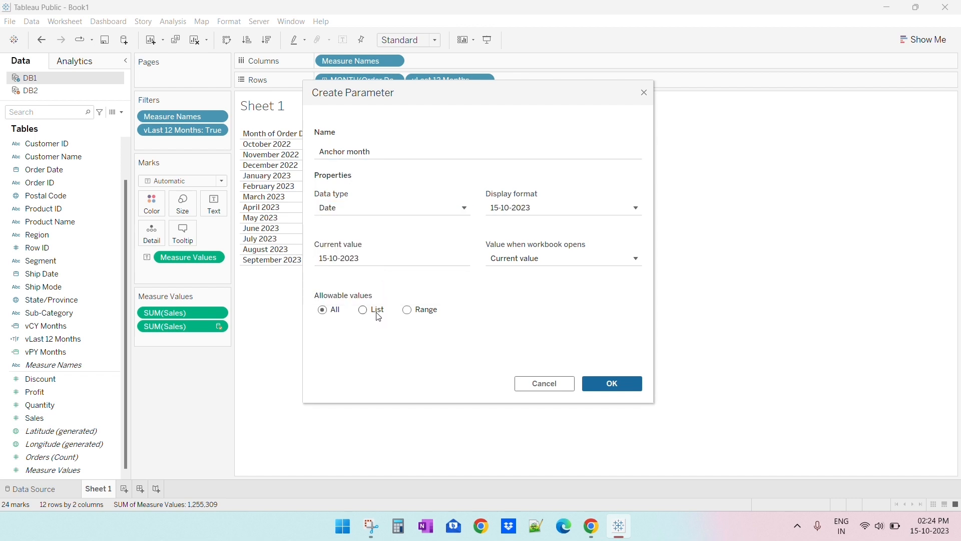
# - Populate the parameter's list from DB1's vCY Months field when the workbook opens, and look through the loaded dates
pyautogui.click(565, 349)
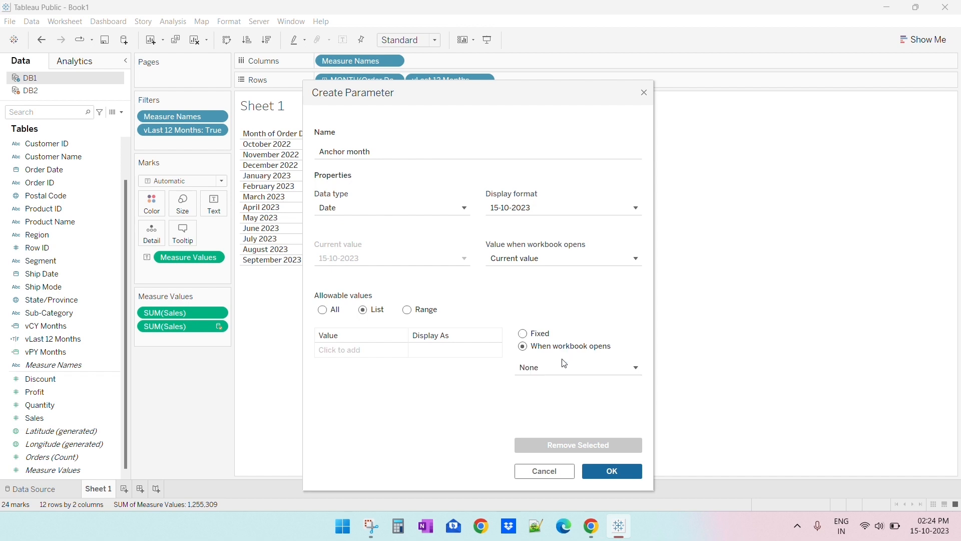
pyautogui.click(563, 368)
pyautogui.moveTo(578, 415)
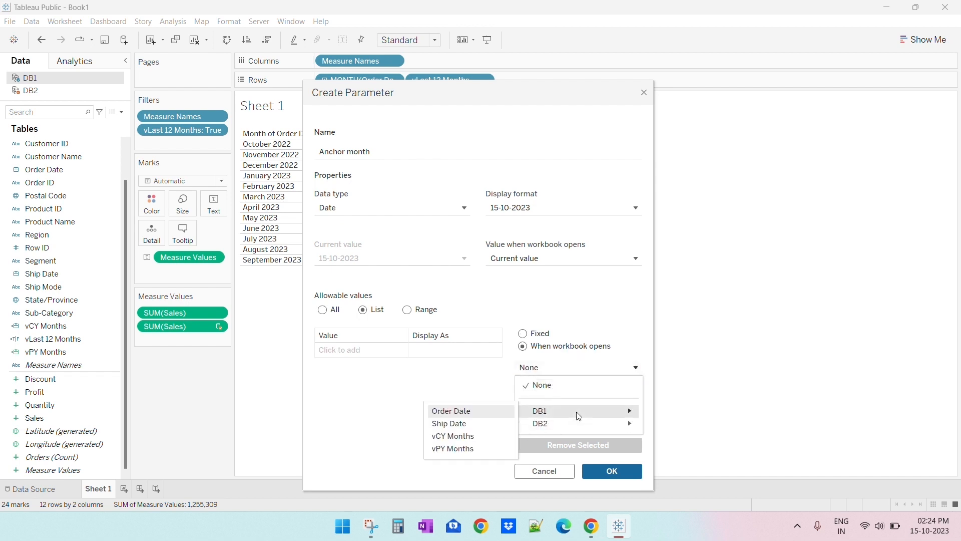
pyautogui.click(451, 436)
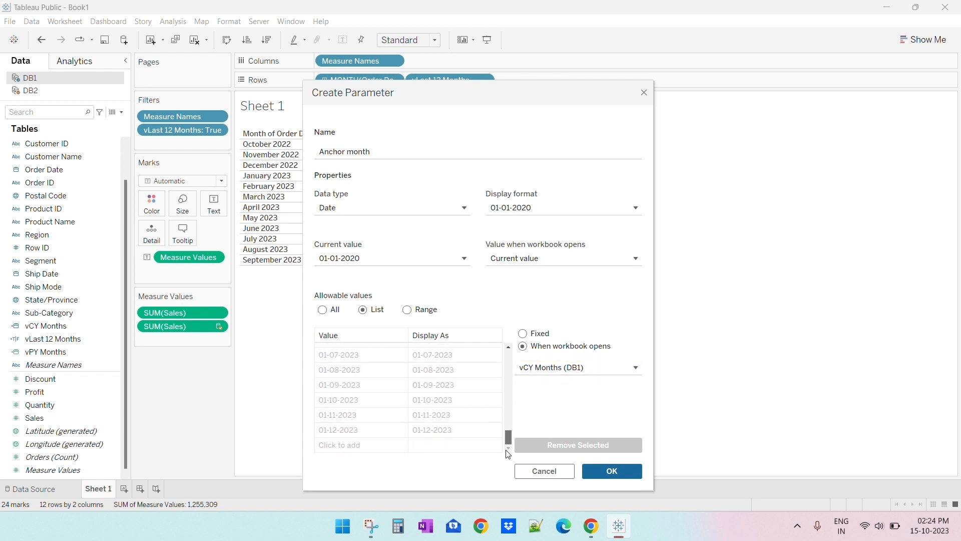
pyautogui.click(509, 346)
pyautogui.click(508, 347)
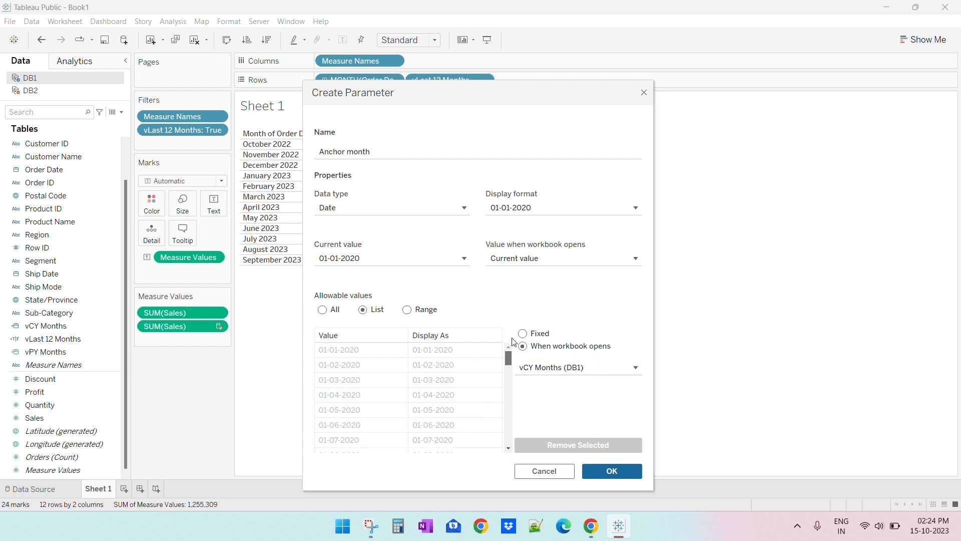
# - Give the parameter the custom display format mmm-yy and save it
pyautogui.click(558, 208)
pyautogui.click(551, 314)
pyautogui.click(546, 351)
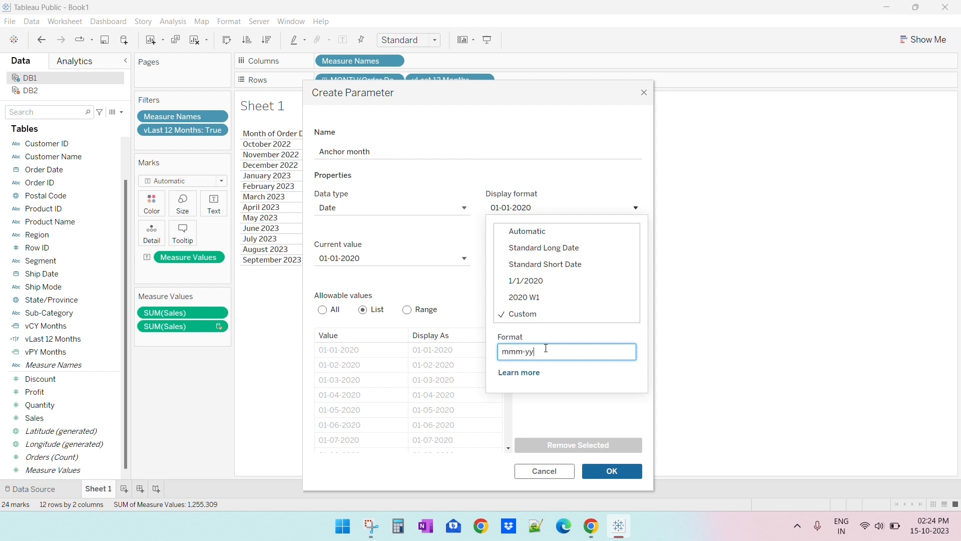
pyautogui.click(576, 178)
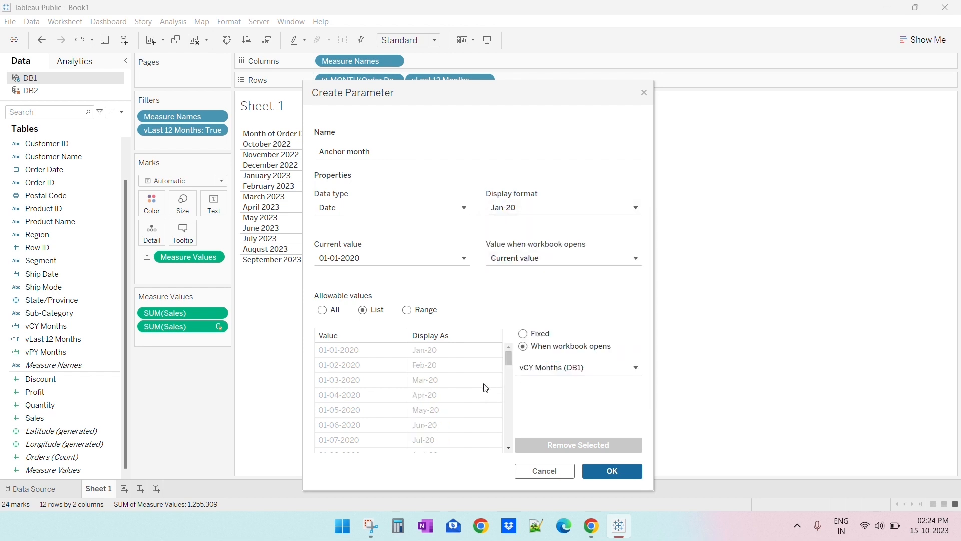
pyautogui.click(612, 471)
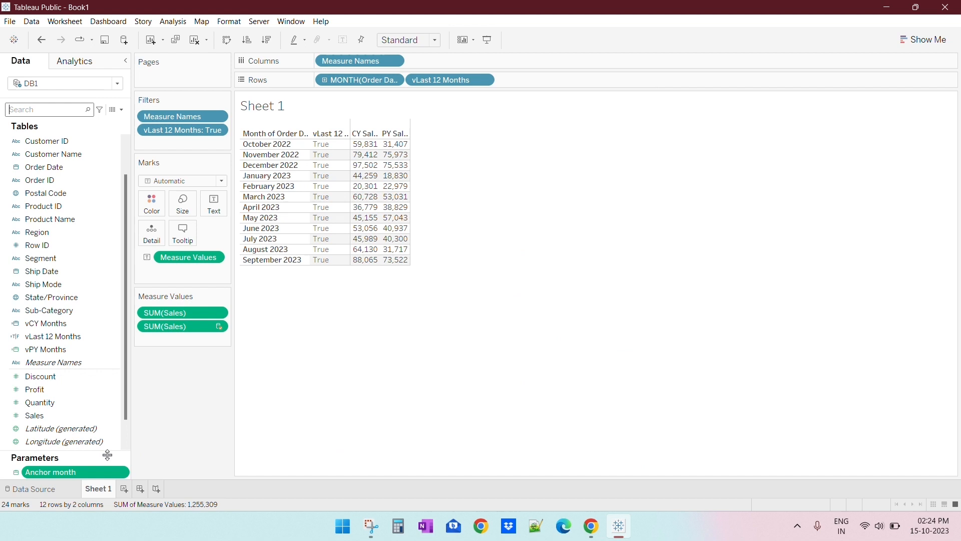
# - Show the Anchor month parameter control on the sheet and look through its selectable months
pyautogui.rightClick(57, 473)
pyautogui.click(83, 290)
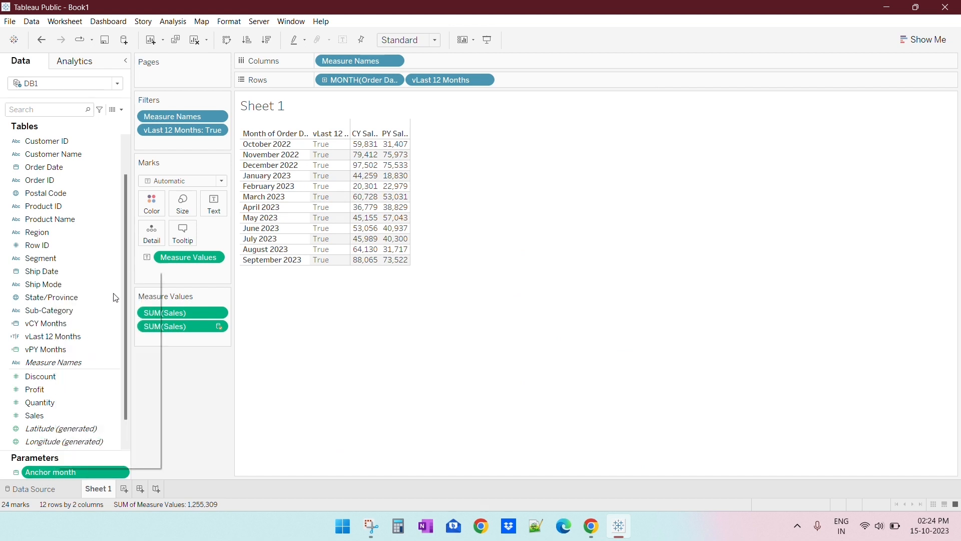
pyautogui.click(909, 115)
pyautogui.scroll(-5, 900, 301)
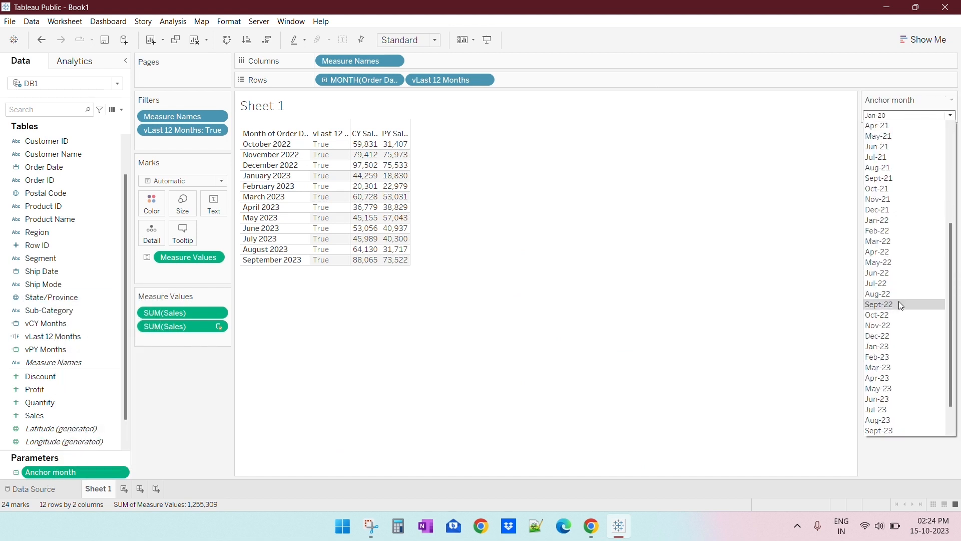
pyautogui.scroll(5, 899, 302)
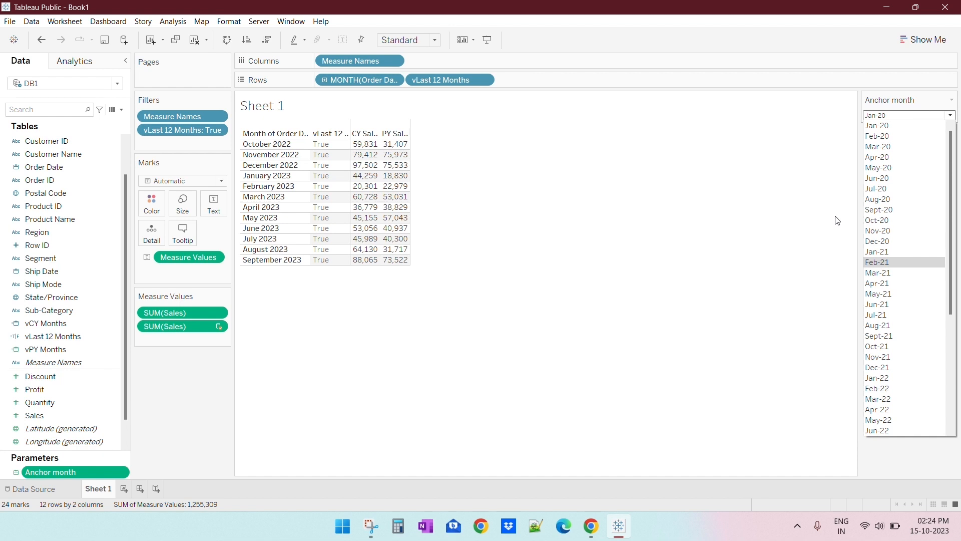
pyautogui.scroll(-3, 921, 310)
pyautogui.scroll(3, 919, 315)
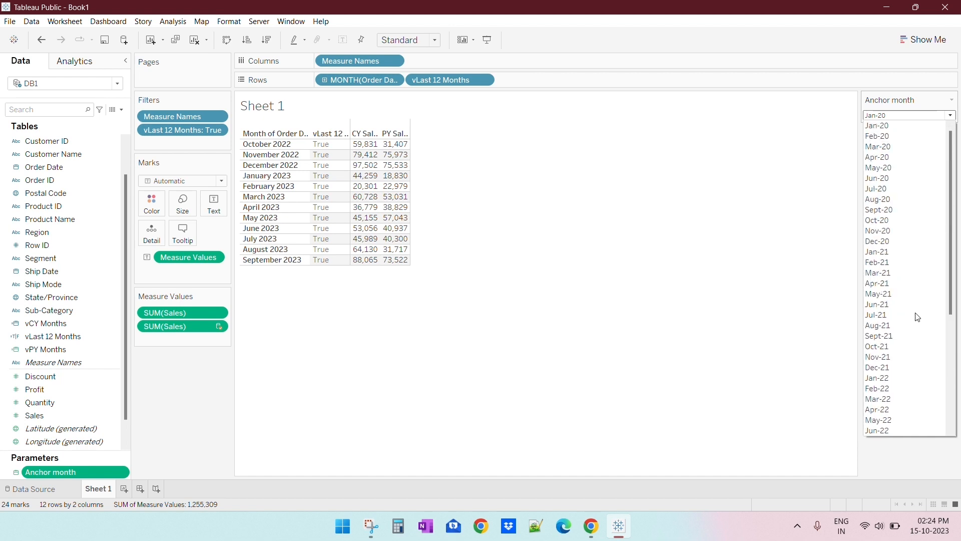
pyautogui.click(793, 44)
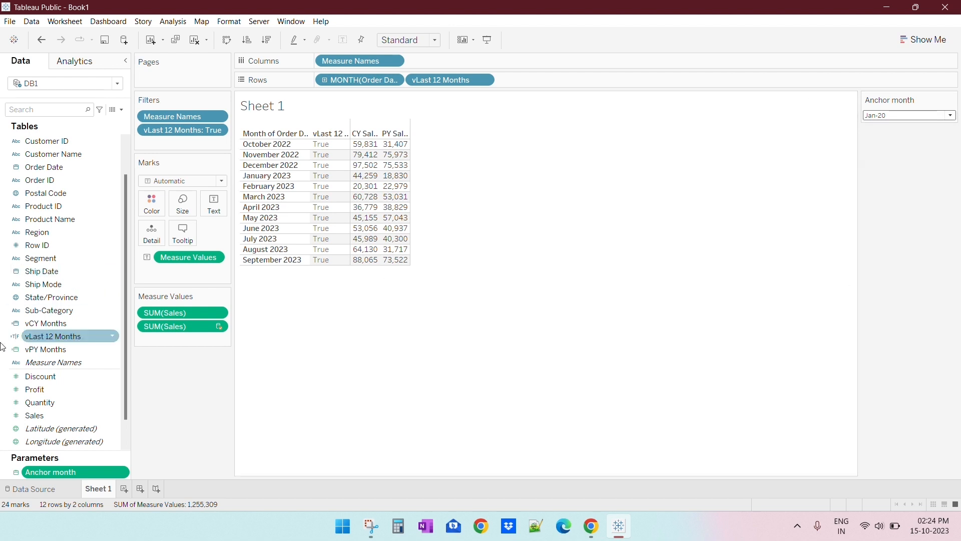
# - Replace TODAY() with [Anchor month] in the first DATEDIFF condition of the vLast 12 Months calculation
pyautogui.rightClick(45, 336)
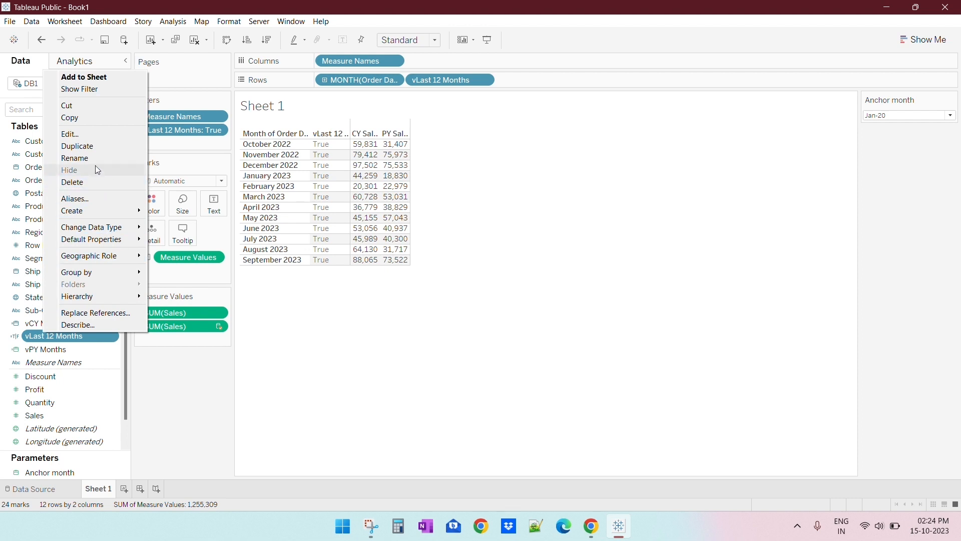
pyautogui.click(75, 135)
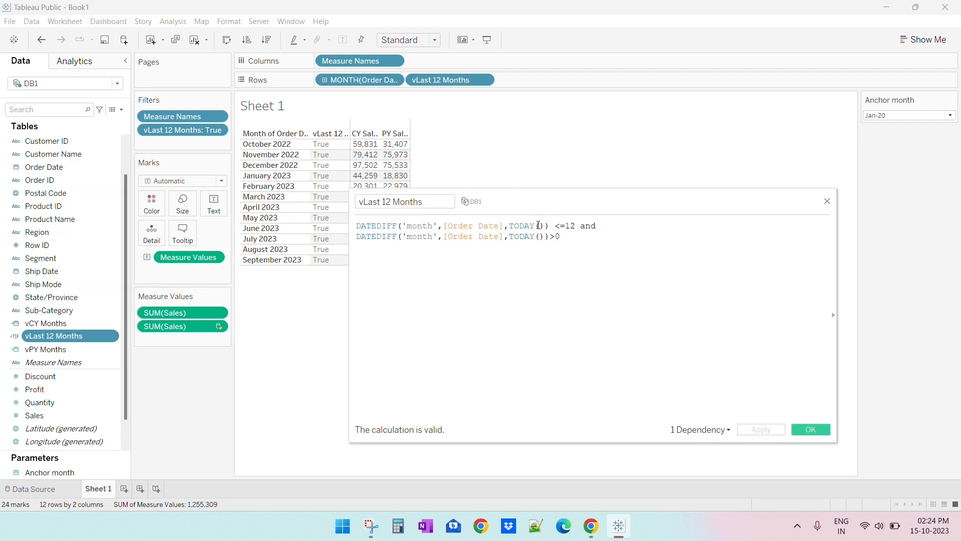
pyautogui.moveTo(545, 226); pyautogui.dragTo(511, 223)
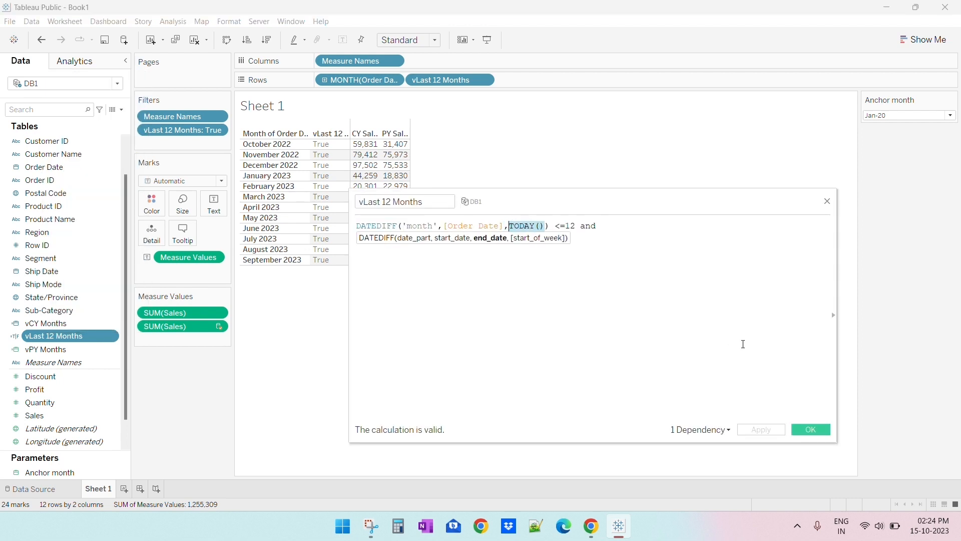
pyautogui.press('BackSpace')
pyautogui.write('anc')
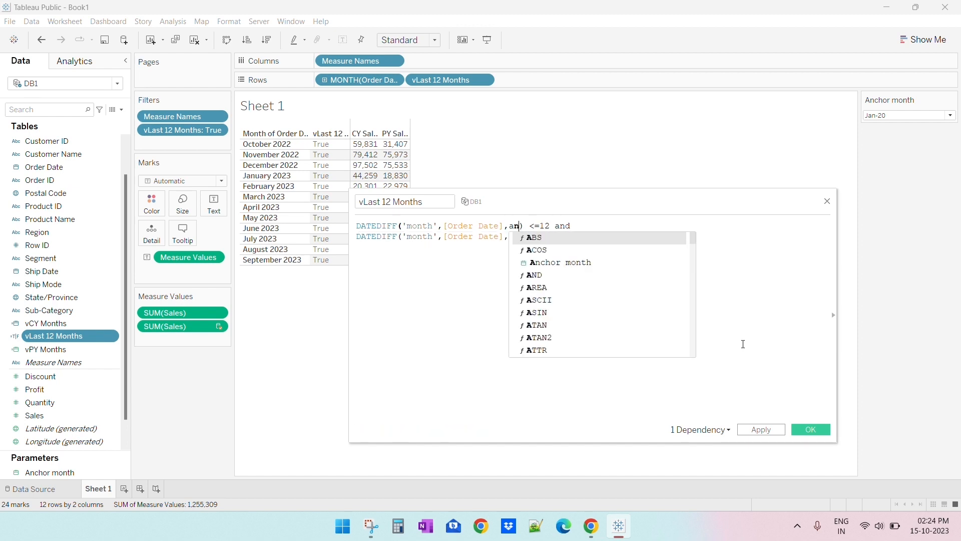
pyautogui.press('Return')
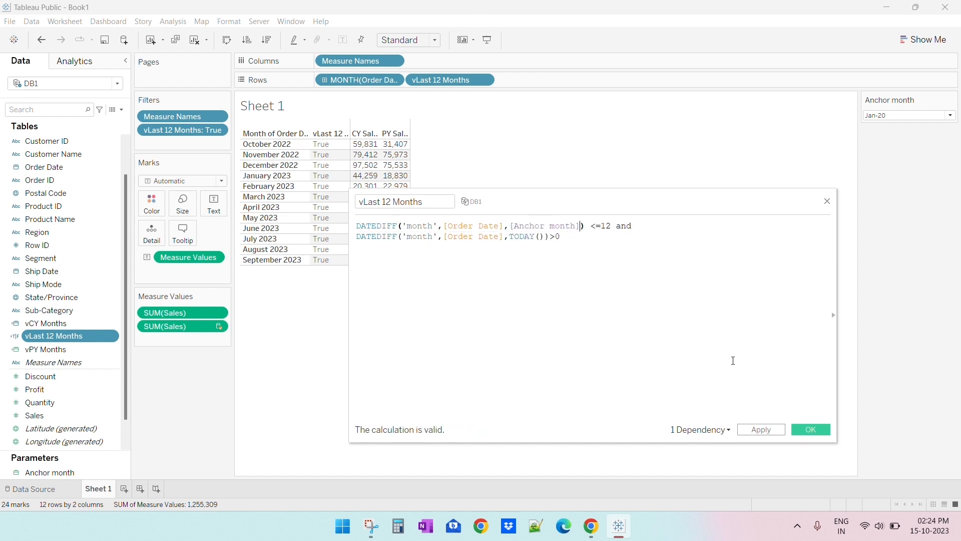
pyautogui.moveTo(45, 472); pyautogui.dragTo(525, 258)
pyautogui.hotkey('ctrl', 'z')
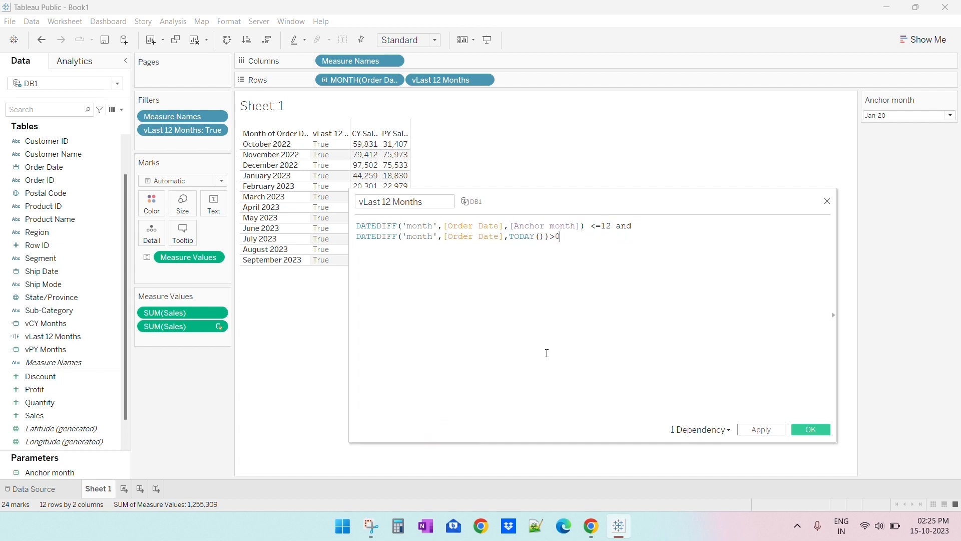
# - Replace TODAY() with [Anchor month] in the second DATEDIFF condition and save the vLast 12 Months calculation
pyautogui.click(547, 238)
pyautogui.press('Left')
pyautogui.press('BackSpace')
pyautogui.press('BackSpace')
pyautogui.press('BackSpace')
pyautogui.press('BackSpace')
pyautogui.press('BackSpace')
pyautogui.press('BackSpace')
pyautogui.write('an')
pyautogui.press('Return')
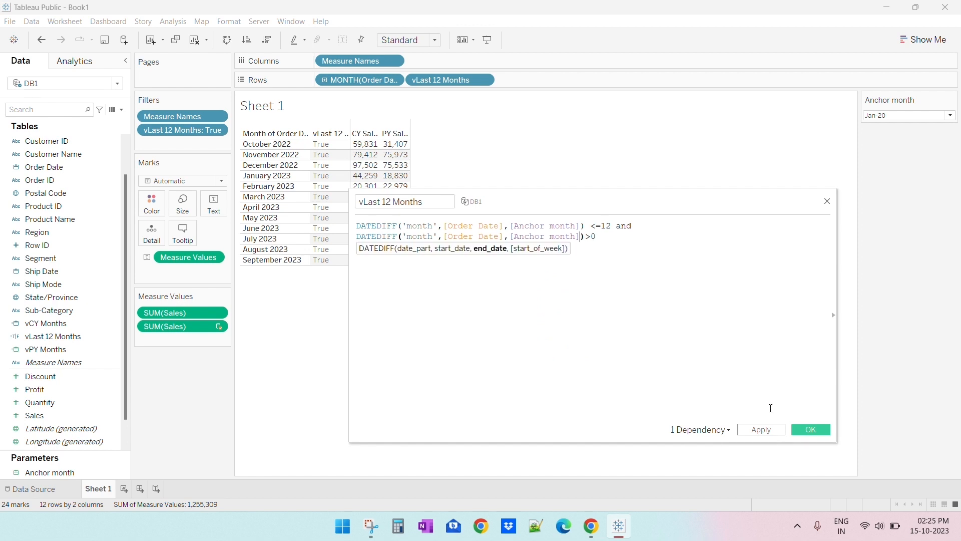
pyautogui.click(766, 433)
pyautogui.click(822, 430)
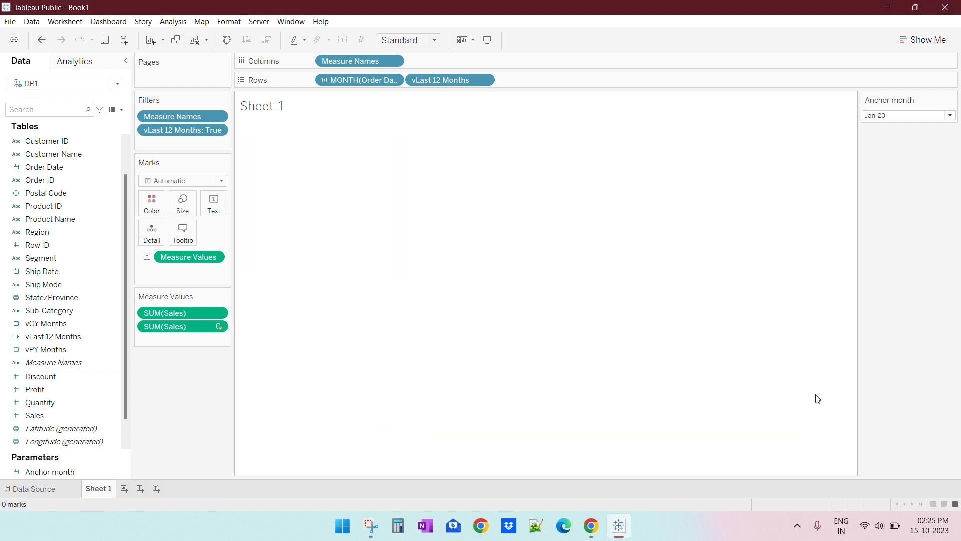
# - Test the Anchor month parameter by setting it to Dec-23 and then to Dec-22
pyautogui.click(920, 115)
pyautogui.scroll(-6, 920, 271)
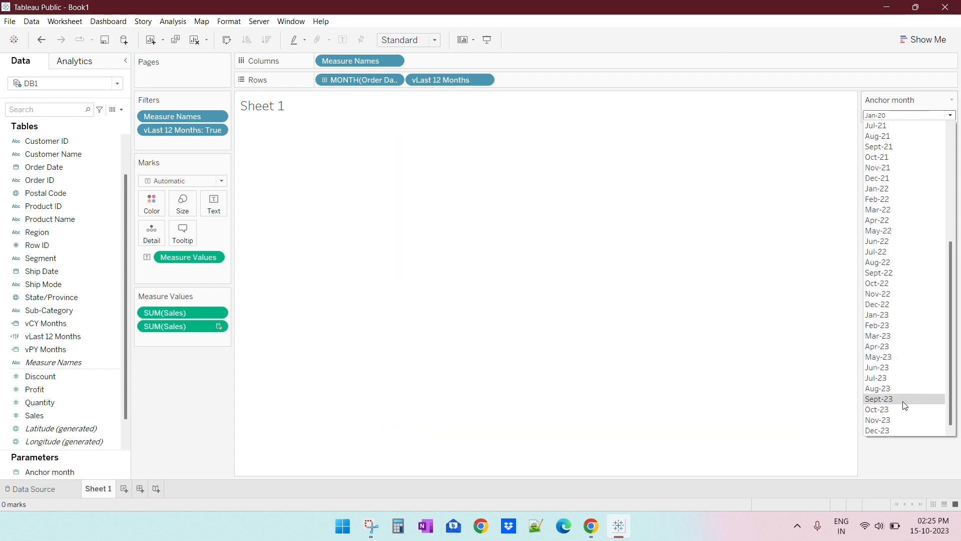
pyautogui.click(894, 426)
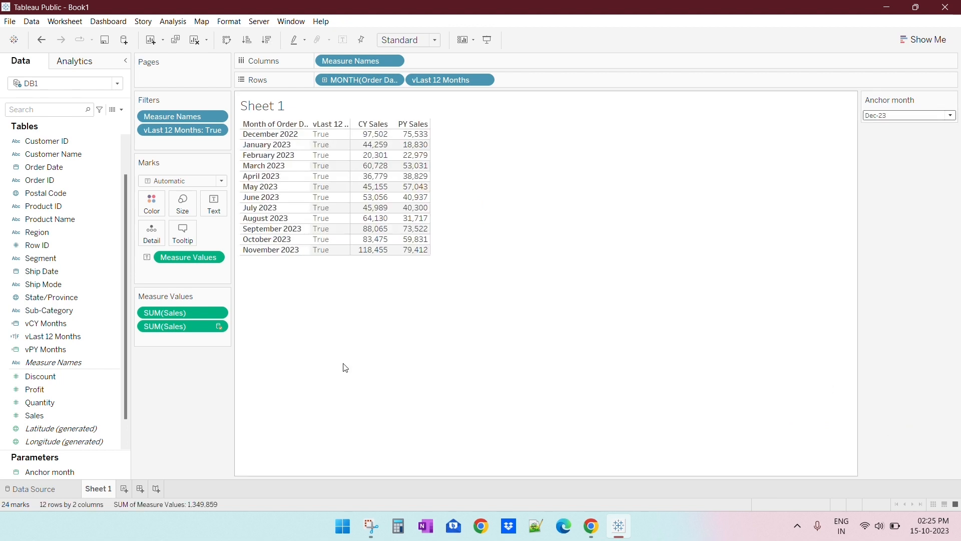
pyautogui.click(919, 123)
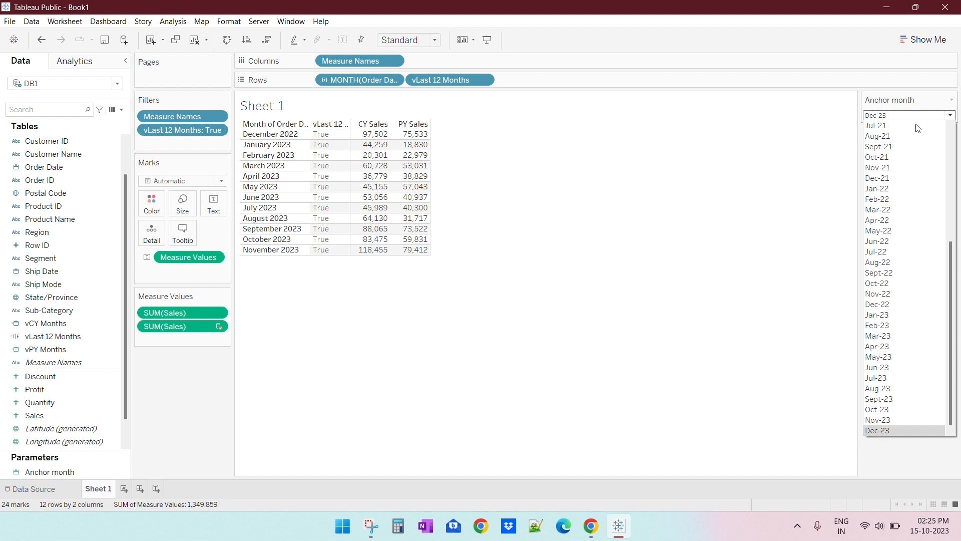
pyautogui.click(914, 311)
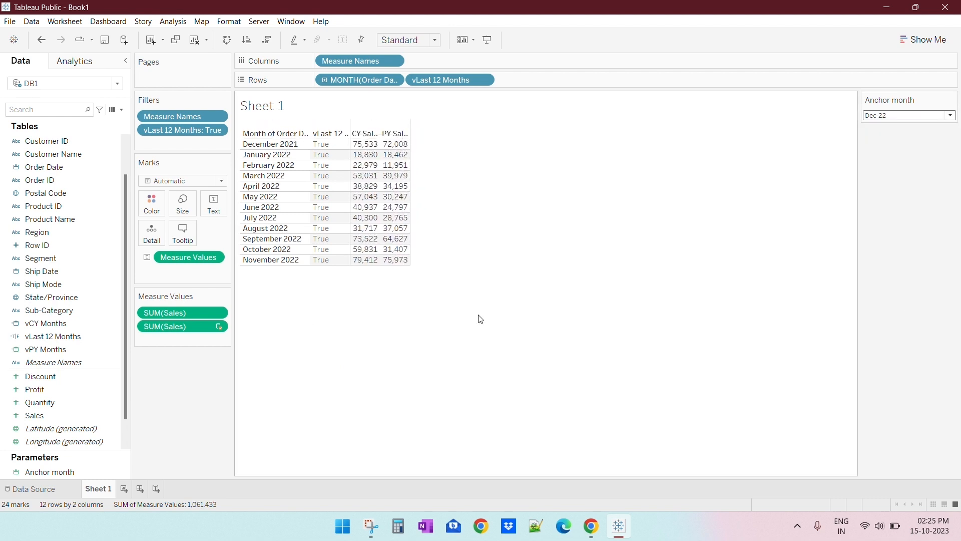
# - Remove the vLast 12 Months field from the table's rows, leaving the filter in place
pyautogui.rightClick(447, 79)
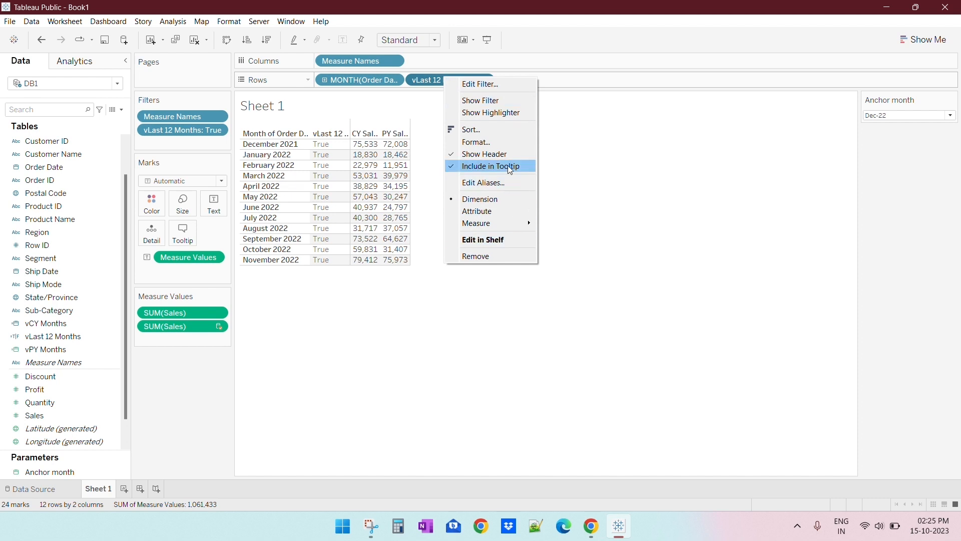
pyautogui.click(588, 167)
pyautogui.moveTo(426, 80); pyautogui.dragTo(326, 319)
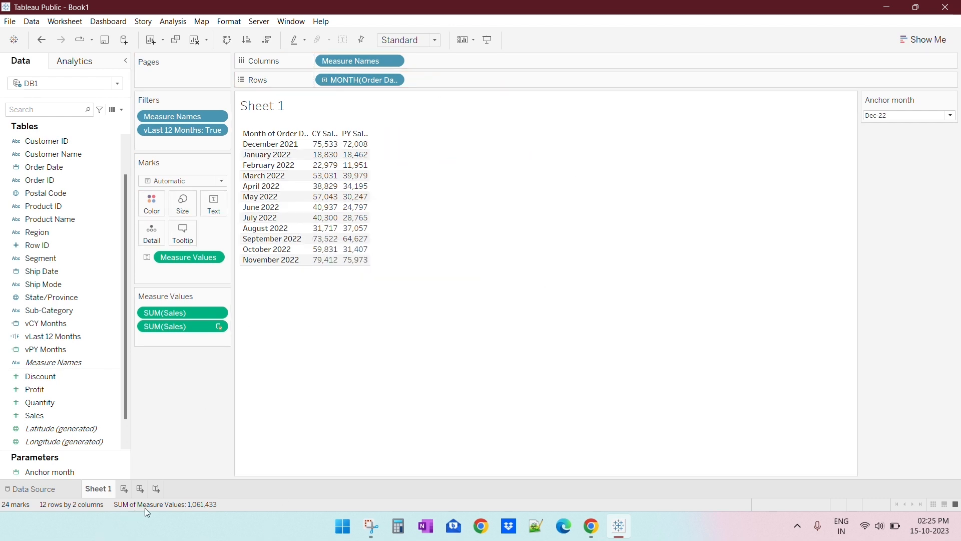
# - Add a new worksheet and place DB1's Order Date on its rows as discrete YEAR(Order Date)
pyautogui.click(124, 489)
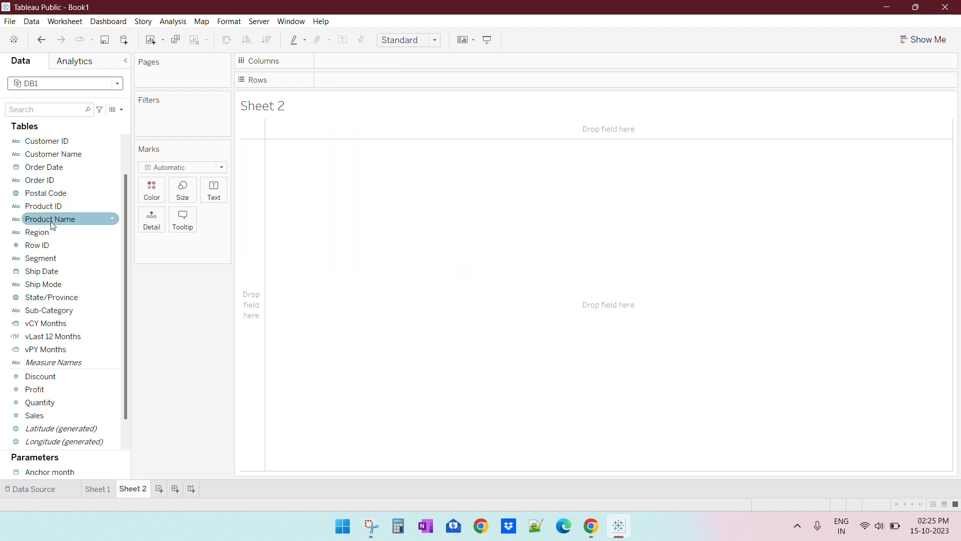
pyautogui.scroll(3, 52, 225)
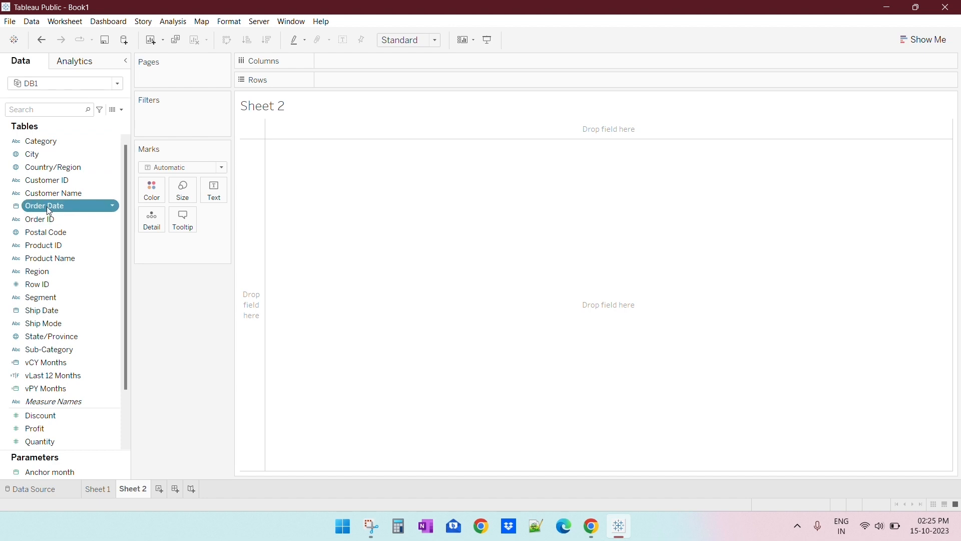
pyautogui.moveTo(79, 208); pyautogui.dragTo(375, 82)
pyautogui.doubleClick(459, 160)
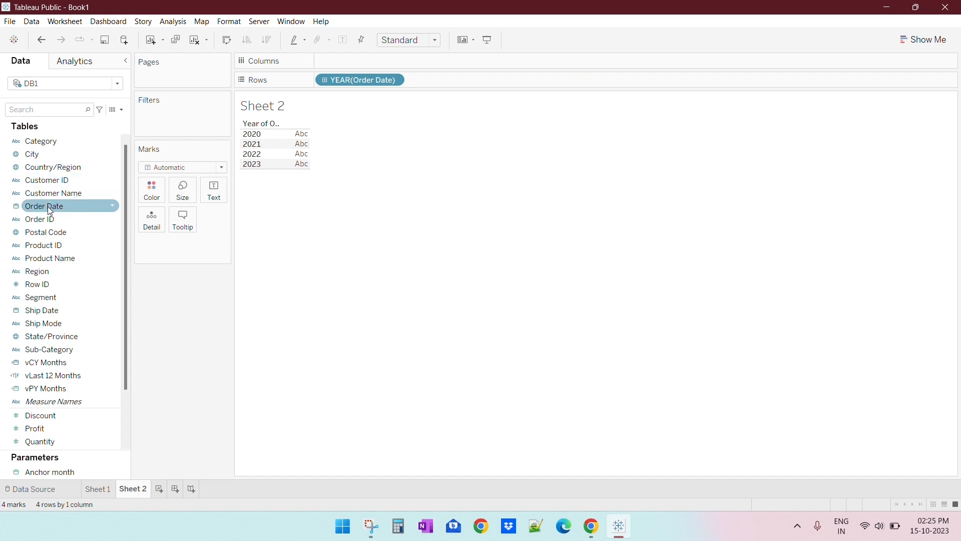
# - Place discrete MONTH(Order Date) across the columns of the new sheet and add Sales to the table
pyautogui.moveTo(78, 208); pyautogui.dragTo(405, 66)
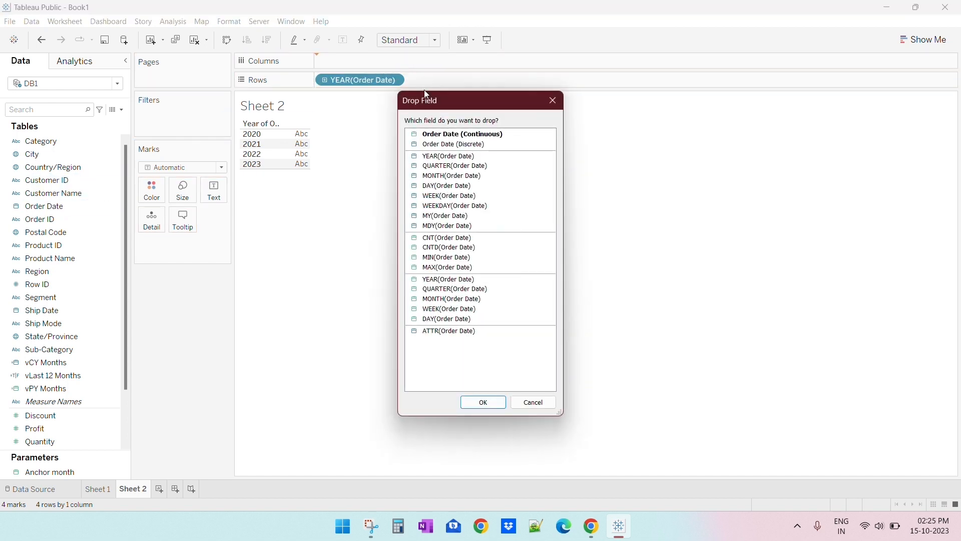
pyautogui.doubleClick(476, 177)
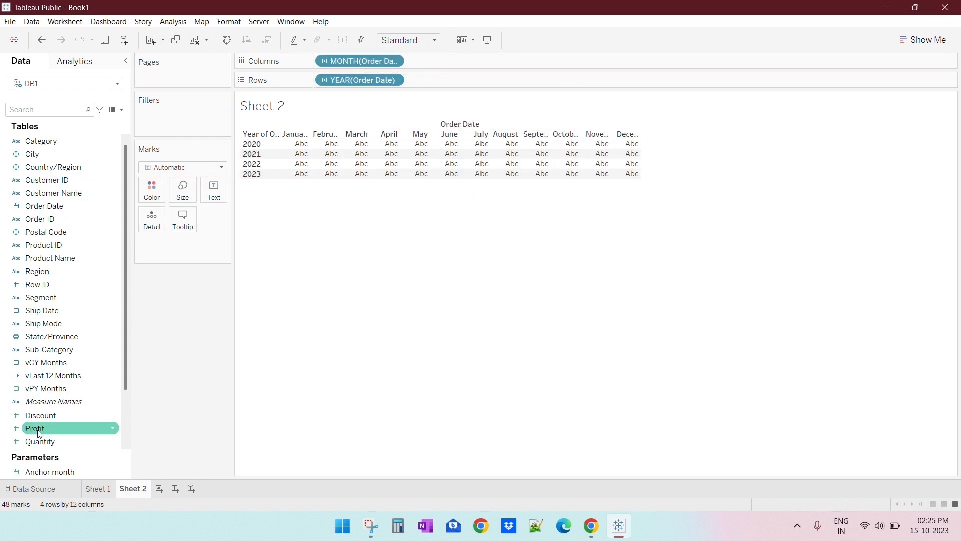
pyautogui.click(50, 440)
pyautogui.scroll(-3, 51, 430)
pyautogui.doubleClick(51, 388)
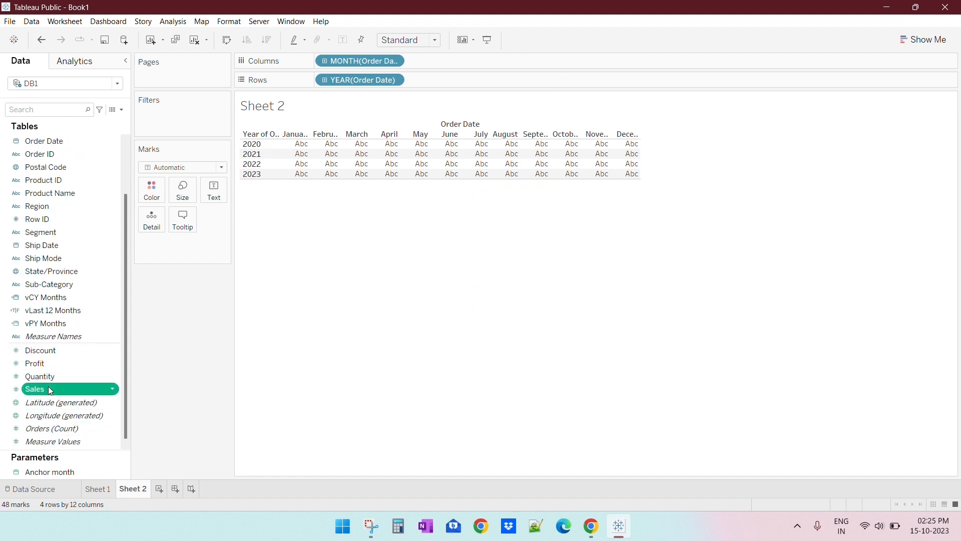
# - Compare the July 2022 current- and prior-year sales on Sheet 1 with the July 2022 and July 2021 values on Sheet 2
pyautogui.click(97, 489)
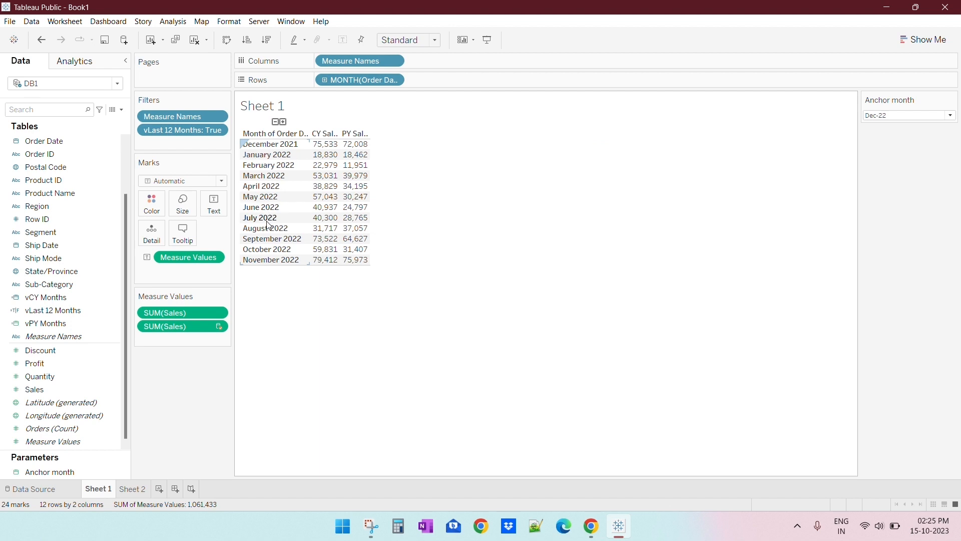
pyautogui.moveTo(321, 223)
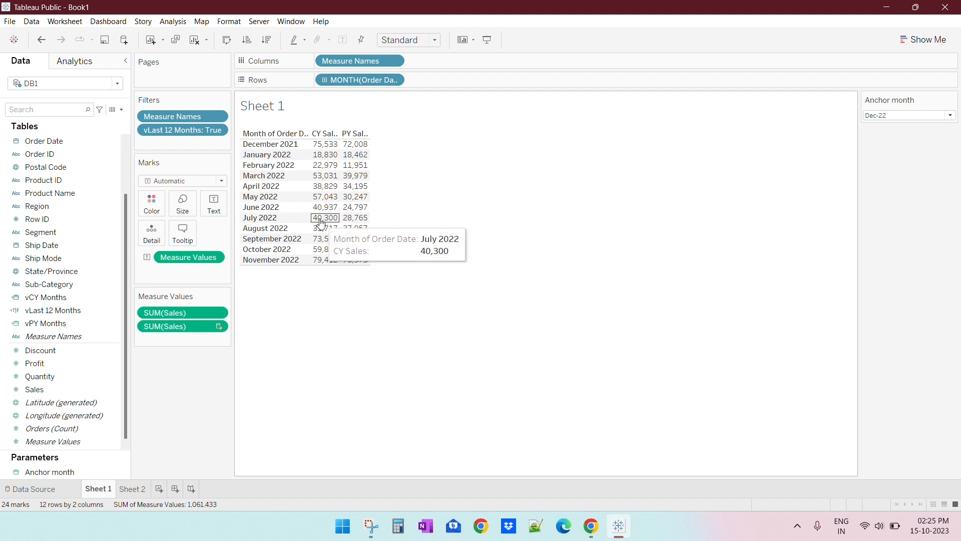
pyautogui.click(132, 489)
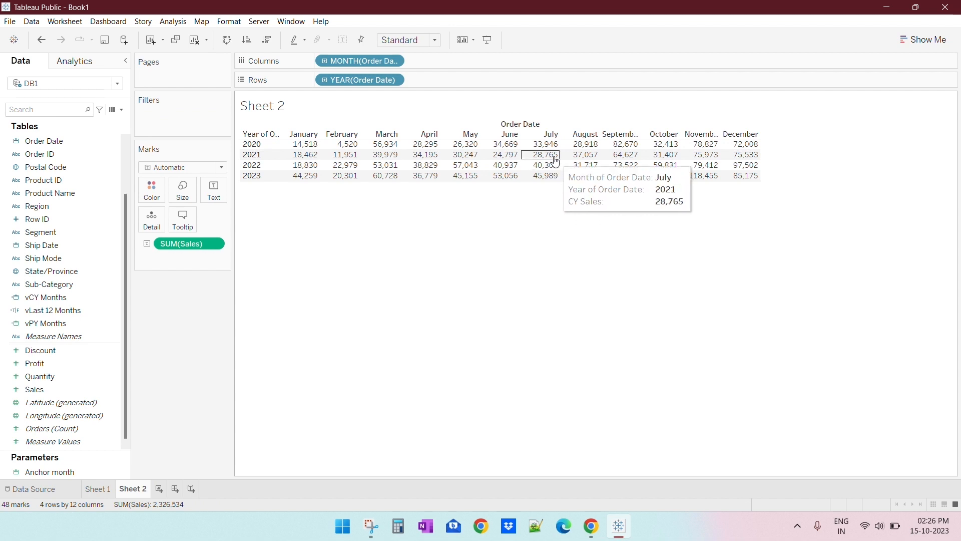
pyautogui.click(98, 490)
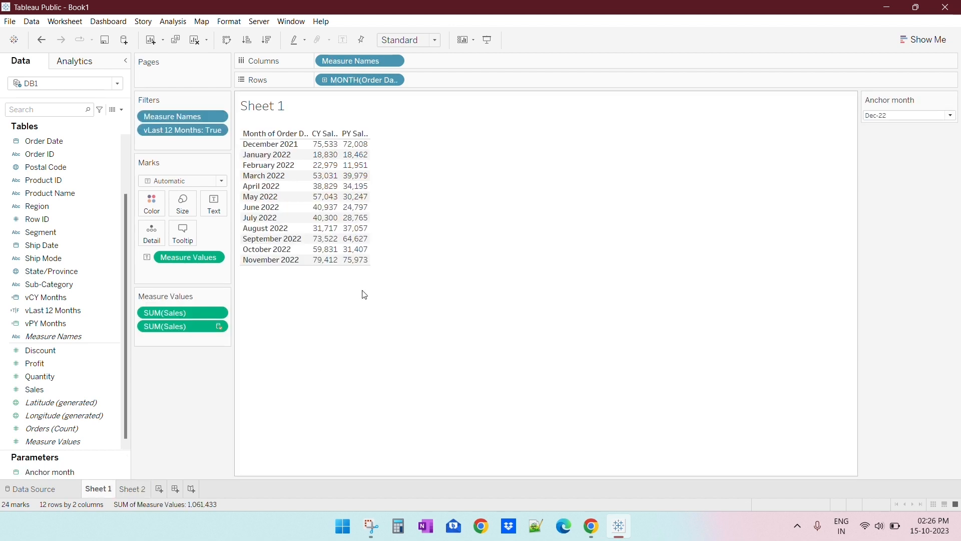
pyautogui.click(359, 218)
pyautogui.click(363, 327)
# - Test the Anchor month parameter on Sheet 1 by setting it to Mar-23
pyautogui.click(905, 115)
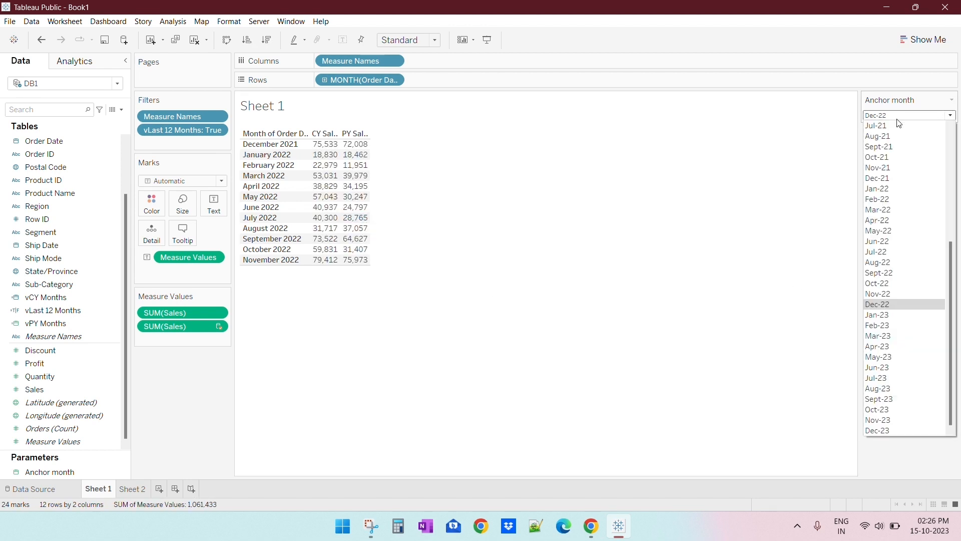
pyautogui.click(907, 335)
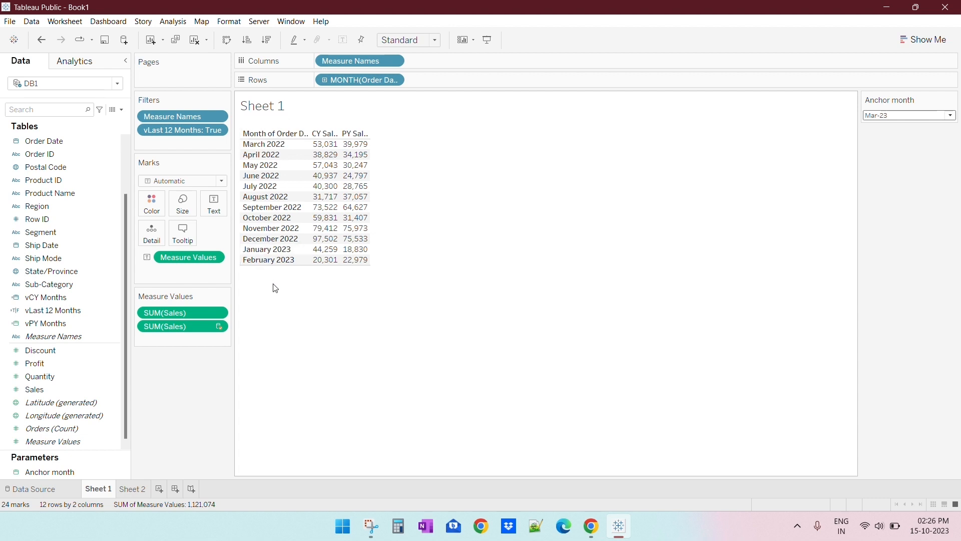
pyautogui.click(93, 363)
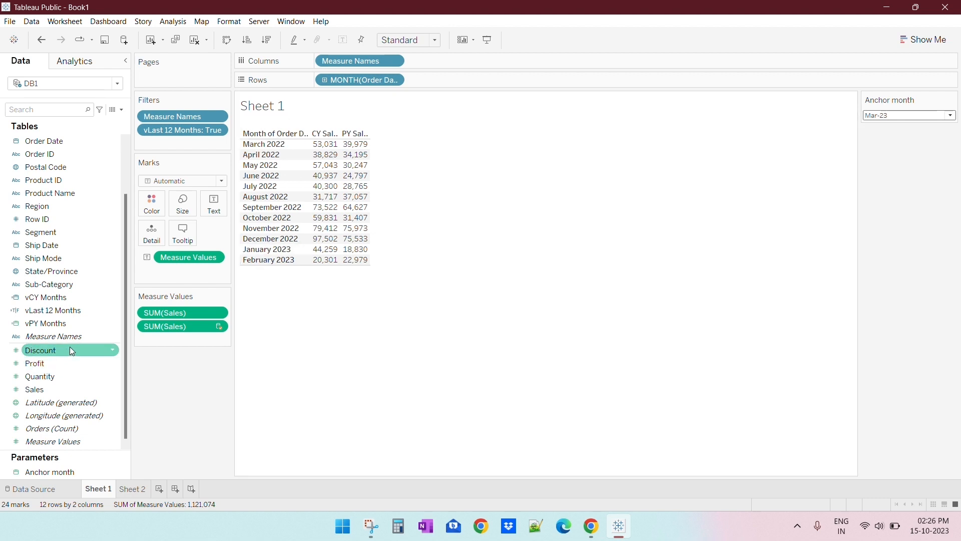
# - Create a parameter named "Last N months" with the Integer data type
pyautogui.click(121, 109)
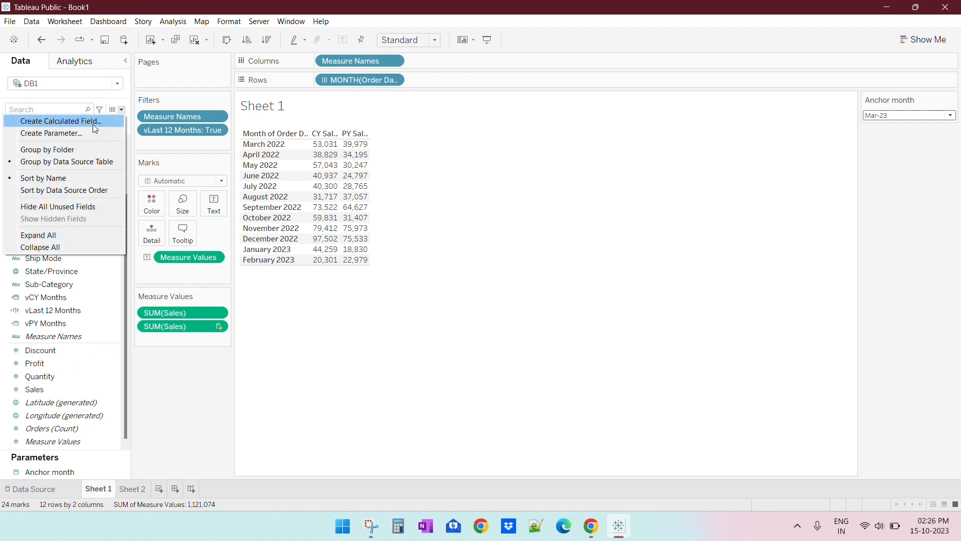
pyautogui.click(93, 134)
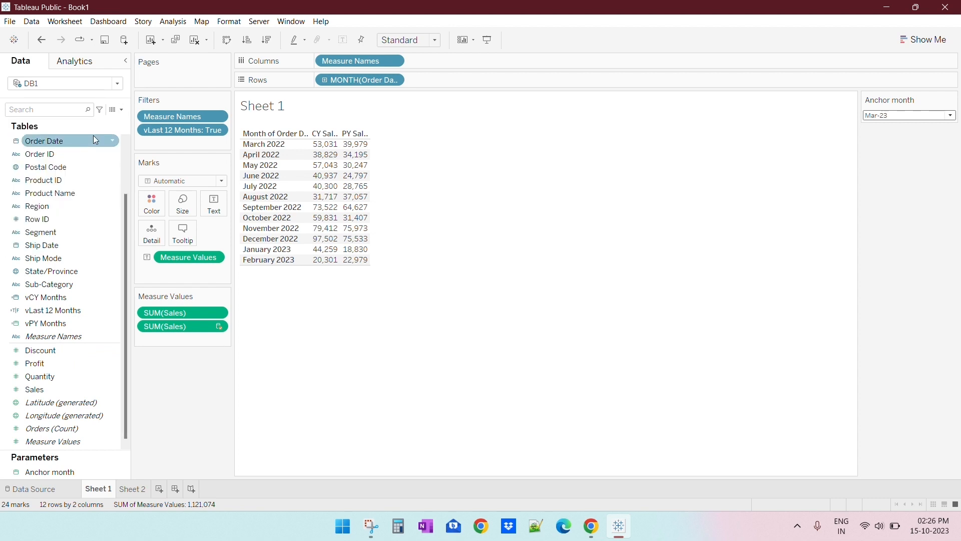
pyautogui.tripleClick(394, 149)
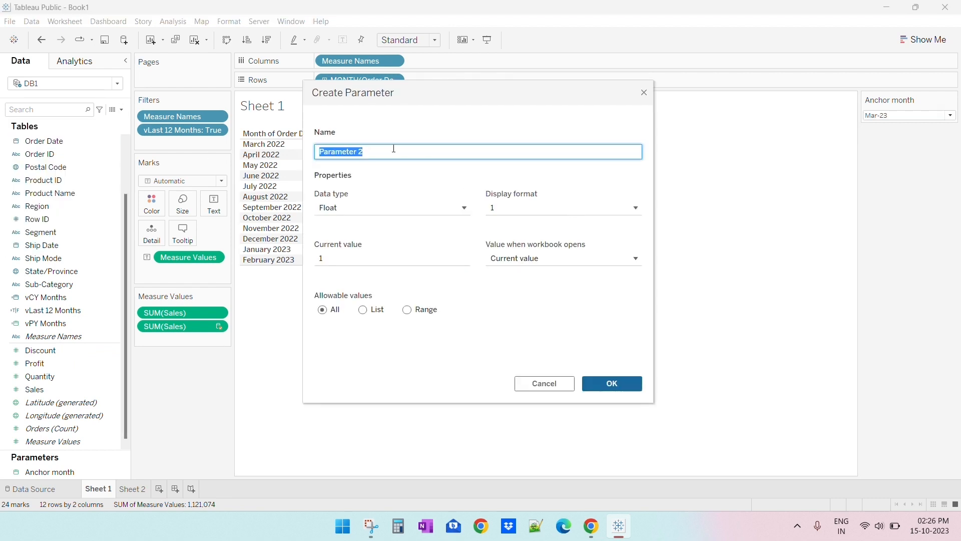
pyautogui.write('Date Range')
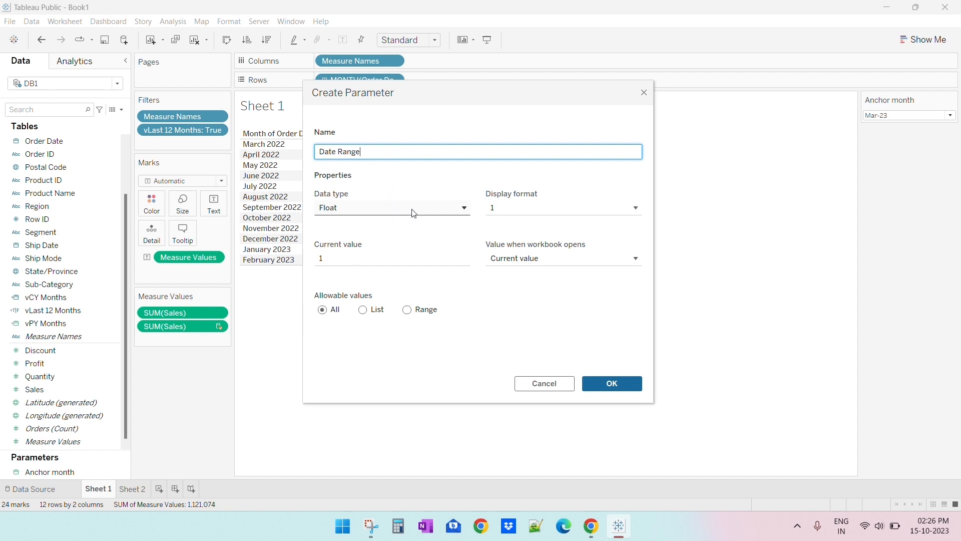
pyautogui.hotkey('ctrl', 'shift', 'Left')
pyautogui.hotkey('ctrl', 'shift', 'Left')
pyautogui.write('L')
pyautogui.click(398, 208)
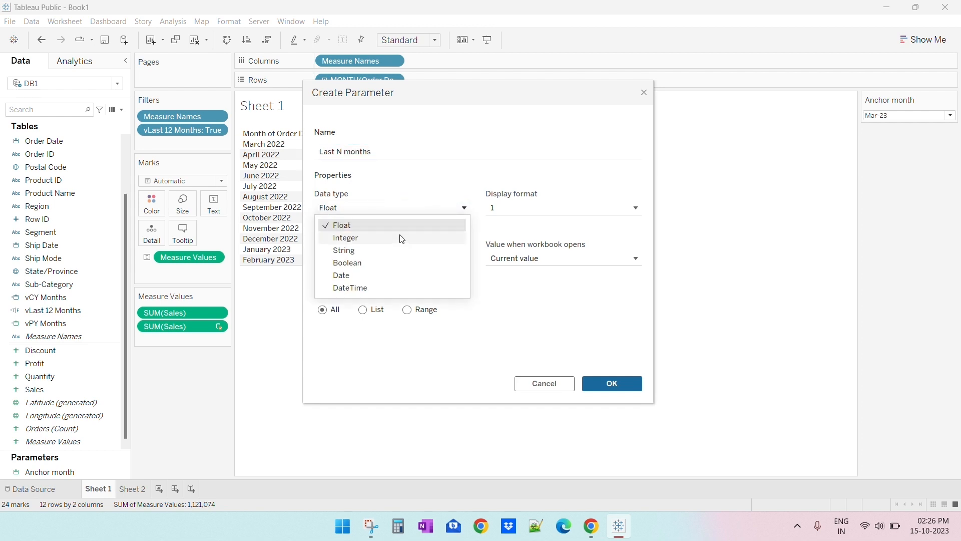
pyautogui.click(385, 275)
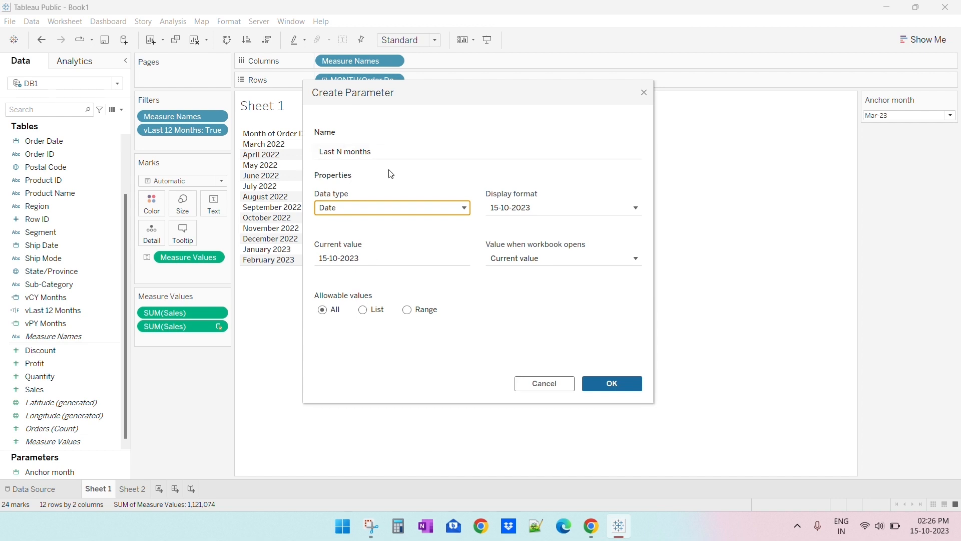
pyautogui.click(407, 213)
pyautogui.click(380, 236)
# - Restrict the new parameter's allowable values to a list containing 3, 6 and 12
pyautogui.click(363, 309)
pyautogui.click(353, 348)
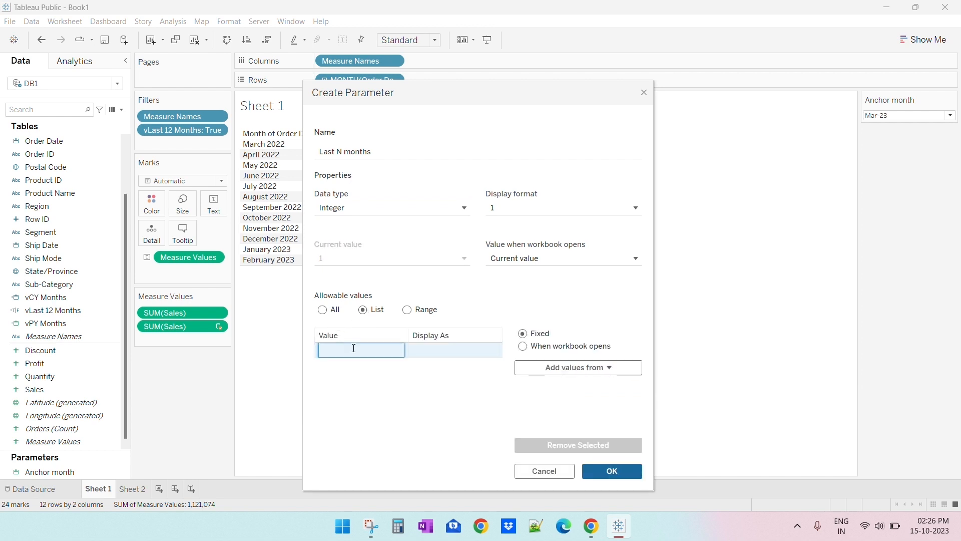
pyautogui.write('3')
pyautogui.press('Return')
pyautogui.write('6')
pyautogui.press('Return')
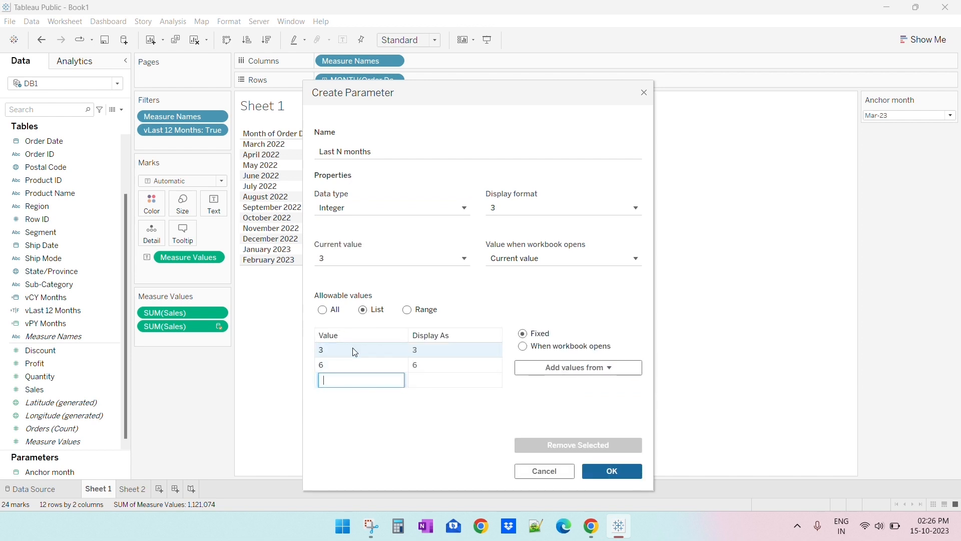
pyautogui.write('12')
pyautogui.press('Return')
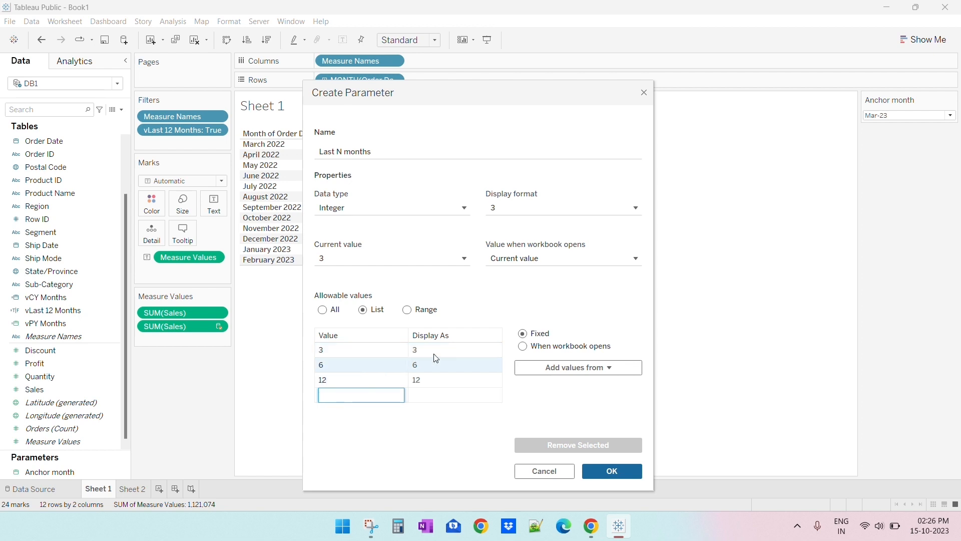
# - Label the list values 3, 6 and 12 as "Last 3 Months", "Last 6 Months" and "Last 12 Months", and save the parameter
pyautogui.click(449, 353)
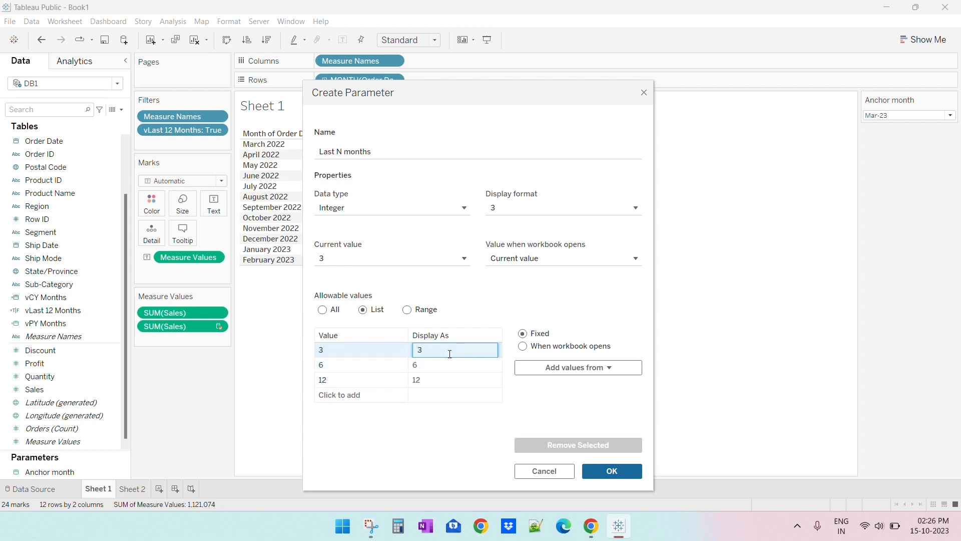
pyautogui.write('Last 3 Months')
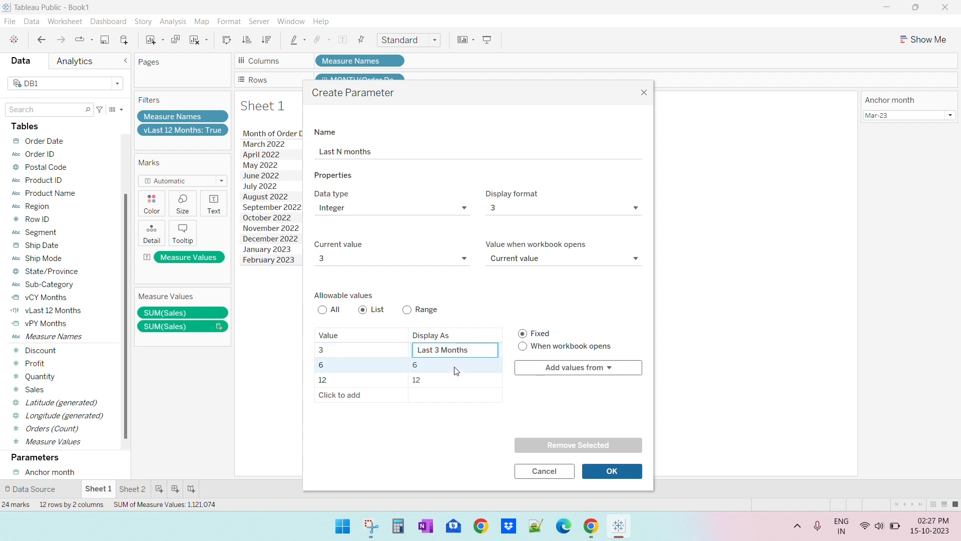
pyautogui.click(455, 368)
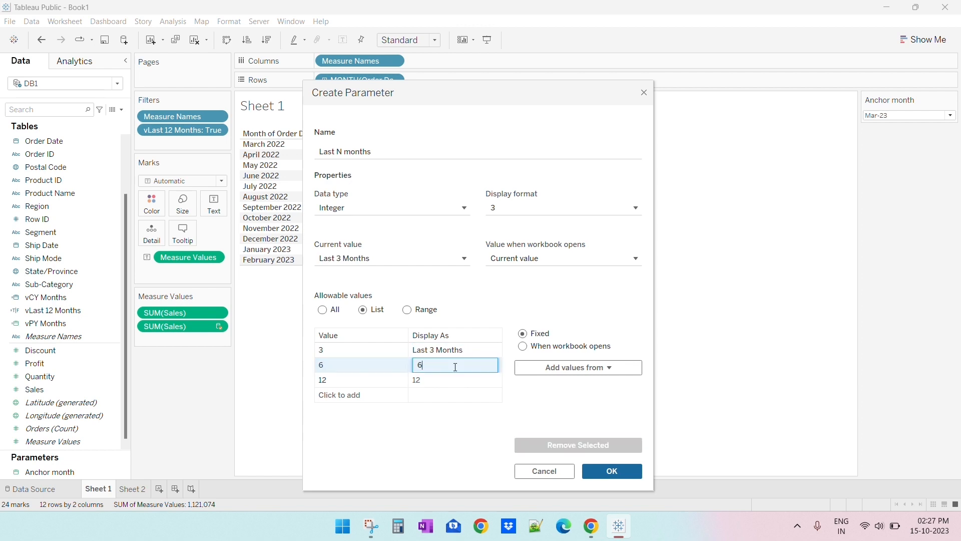
pyautogui.write('Last 6 Months')
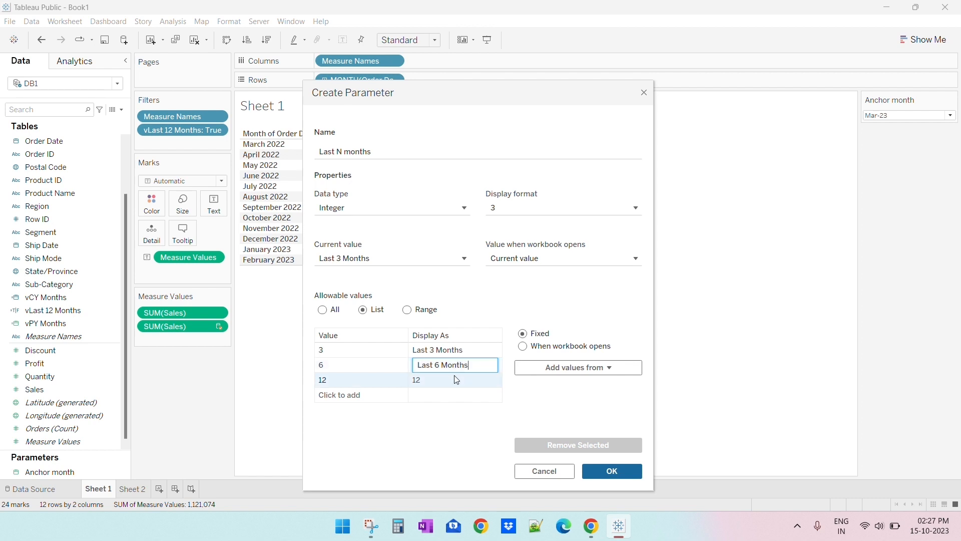
pyautogui.click(456, 383)
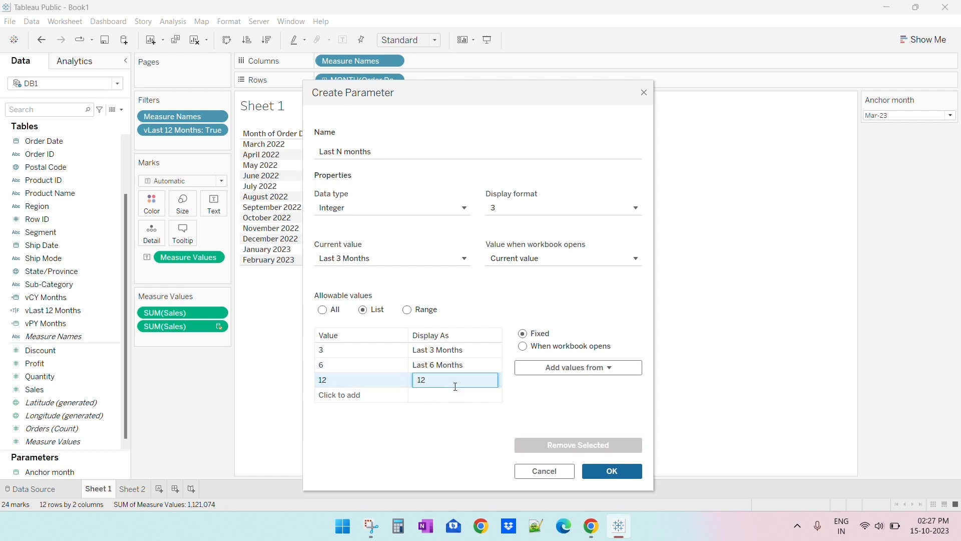
pyautogui.write('Last 12 Months')
pyautogui.click(576, 400)
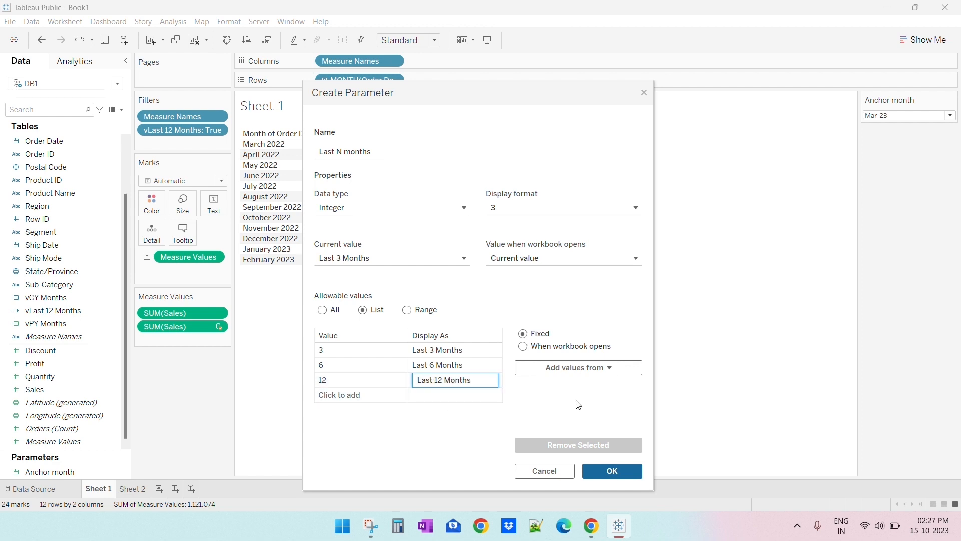
pyautogui.click(612, 471)
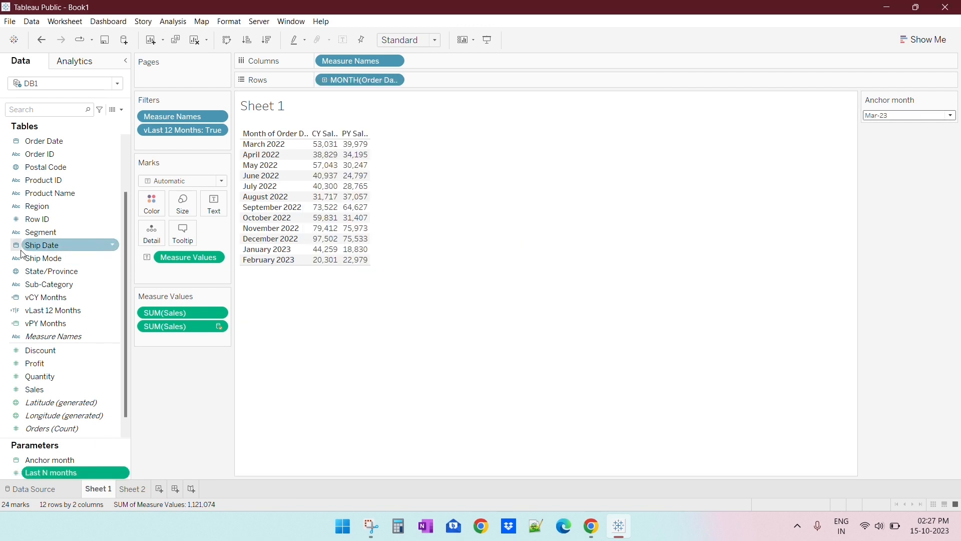
# - Edit the vLast 12 Months calculation, replacing the fixed 12 with the [Last N months] parameter, and save it
pyautogui.rightClick(79, 310)
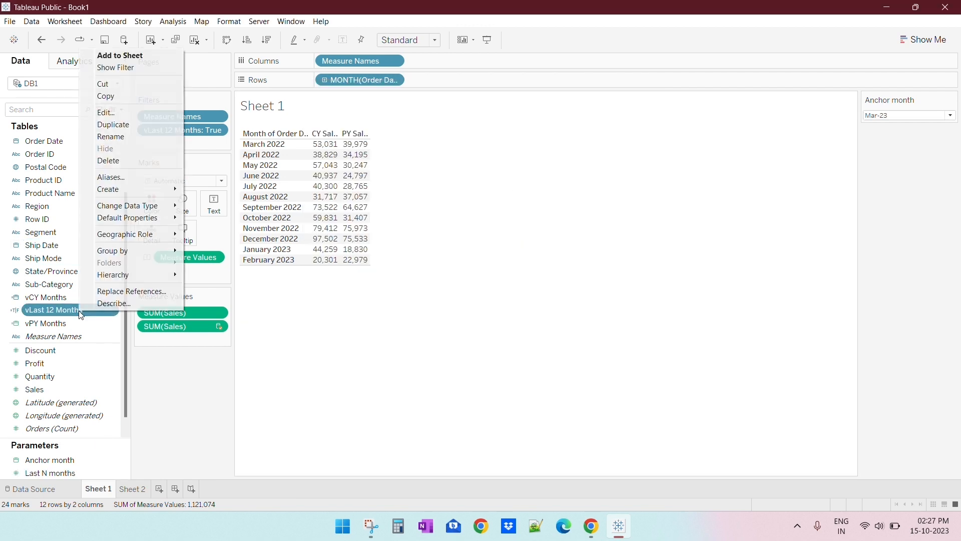
pyautogui.click(142, 113)
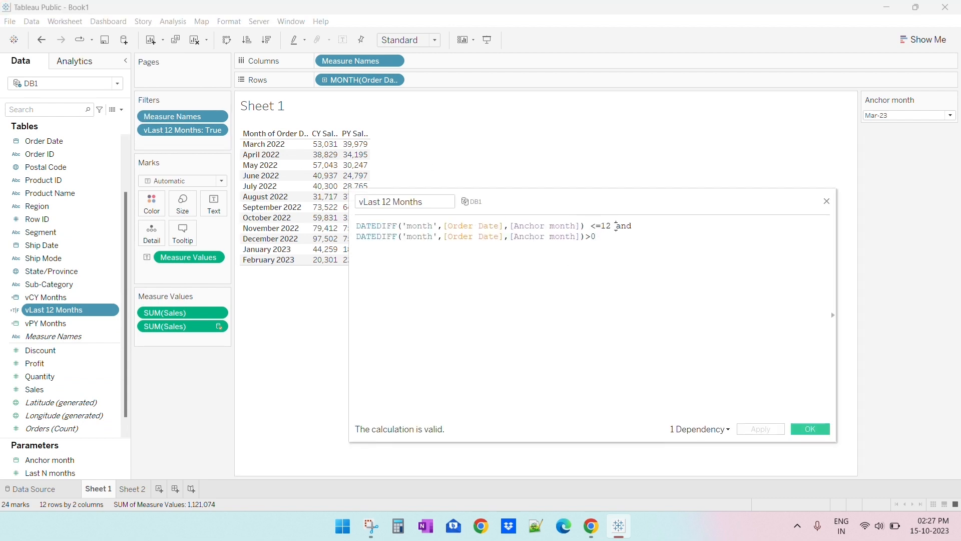
pyautogui.press('BackSpace')
pyautogui.press('BackSpace')
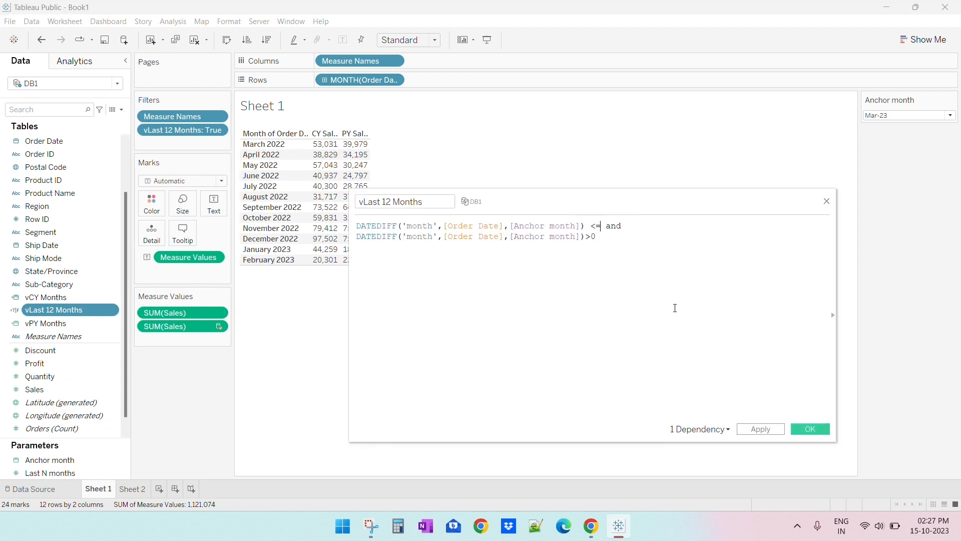
pyautogui.write('last')
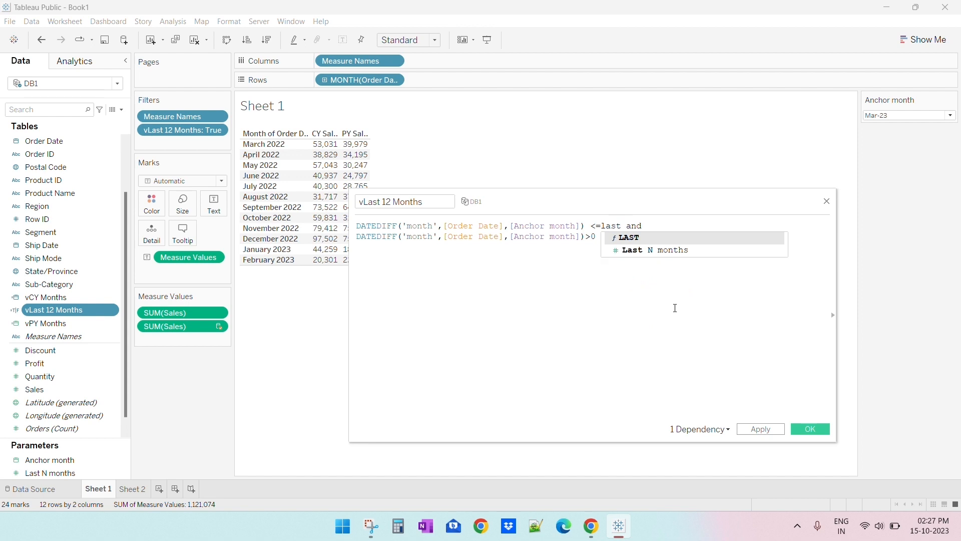
pyautogui.press('Down')
pyautogui.press('Return')
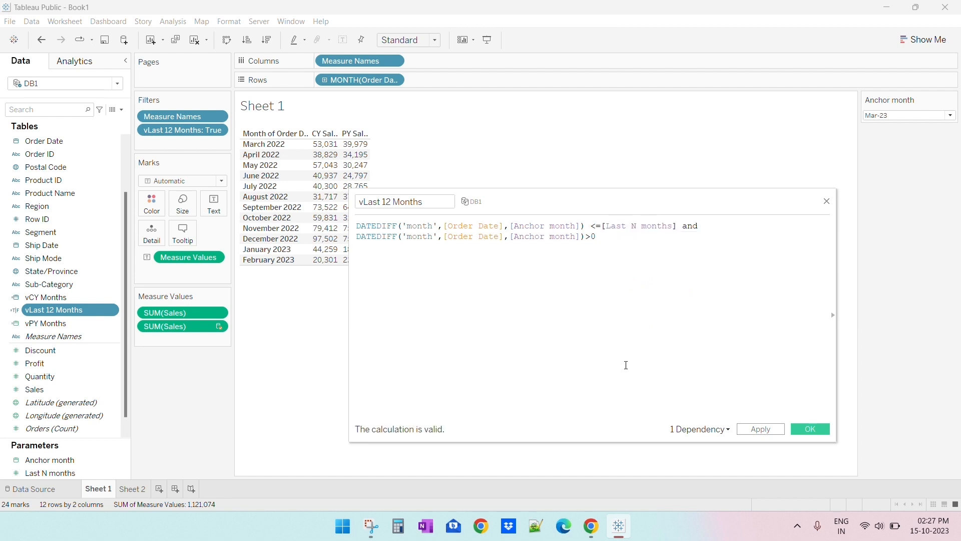
pyautogui.click(796, 432)
# - Show the Last N months parameter control and place it above the Anchor month control
pyautogui.rightClick(47, 460)
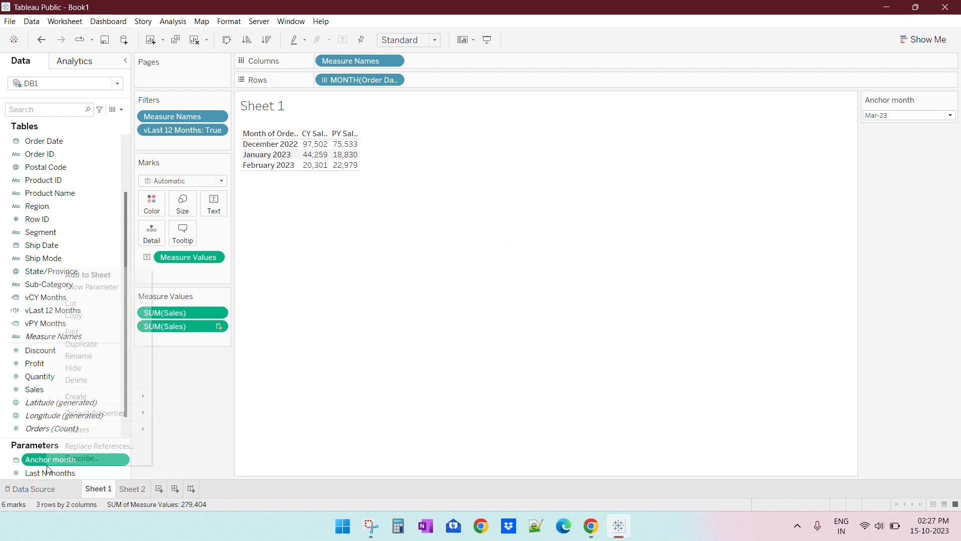
pyautogui.rightClick(51, 471)
pyautogui.click(96, 295)
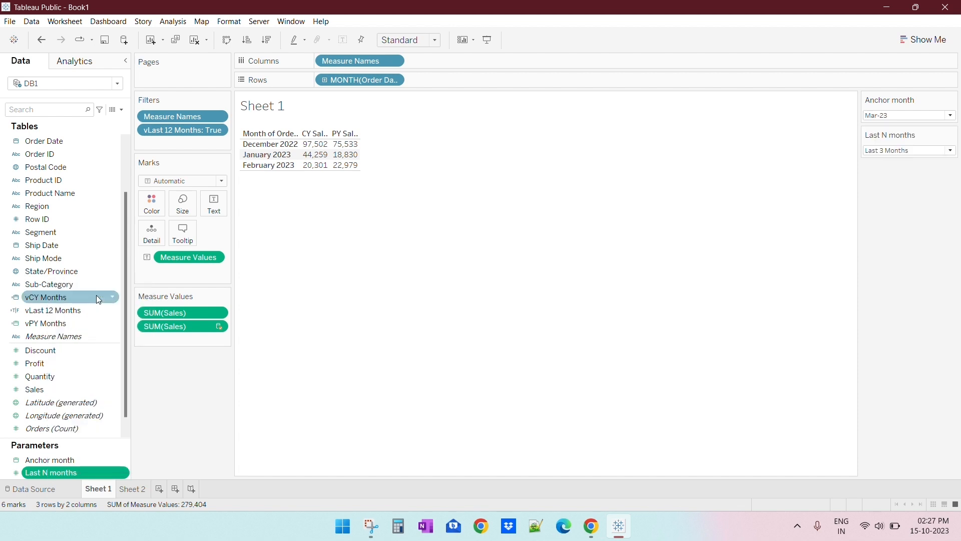
pyautogui.moveTo(894, 135); pyautogui.dragTo(904, 92)
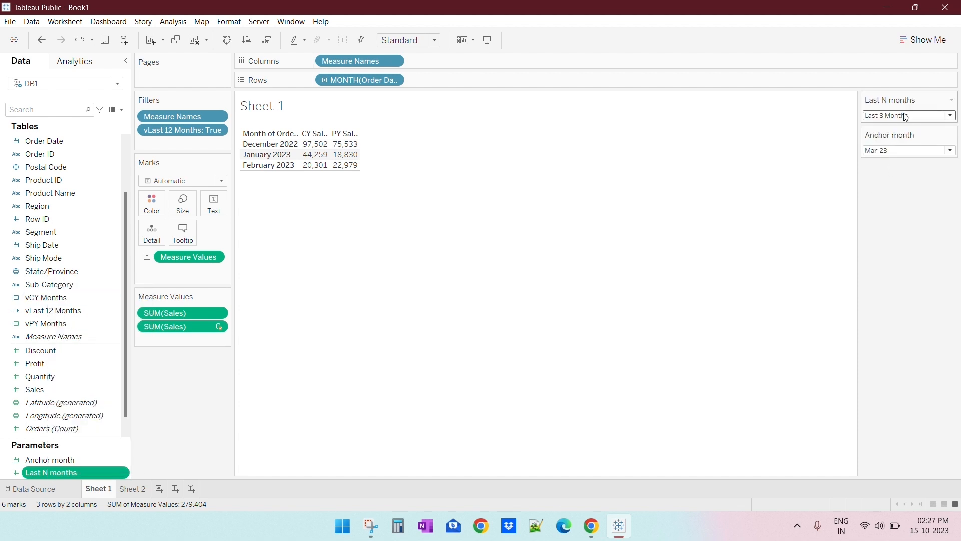
# - Test both parameters by setting Last N months to Last 6 Months and Anchor month to Oct-23
pyautogui.click(907, 115)
pyautogui.click(878, 135)
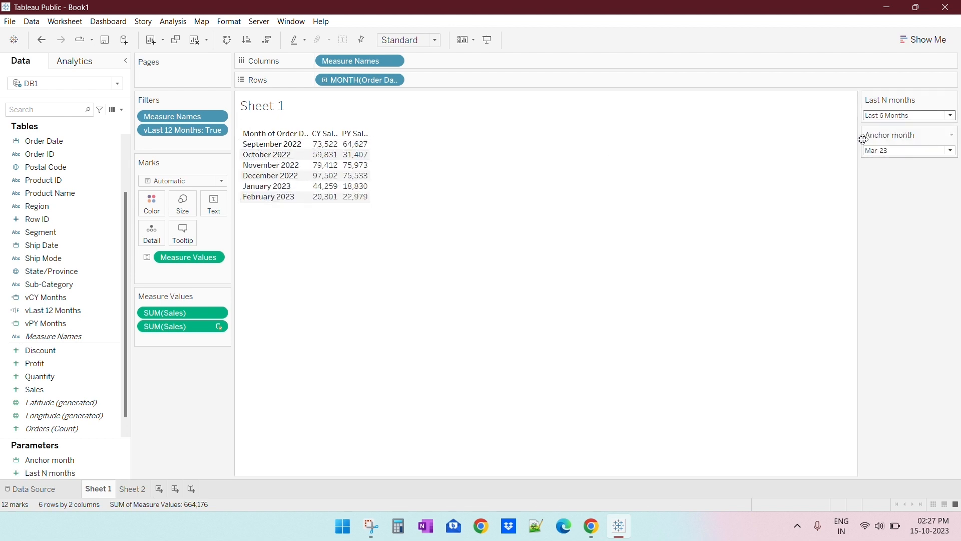
pyautogui.click(913, 150)
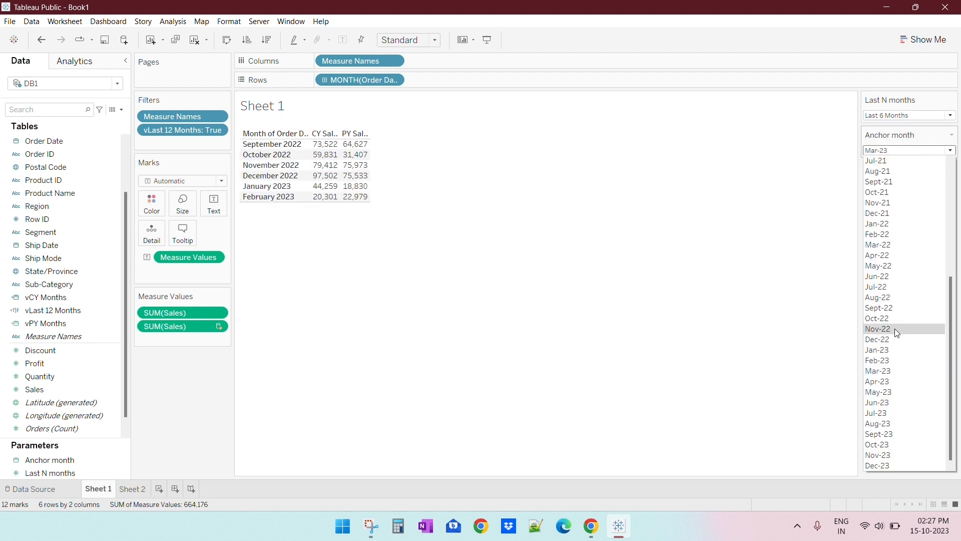
pyautogui.click(895, 443)
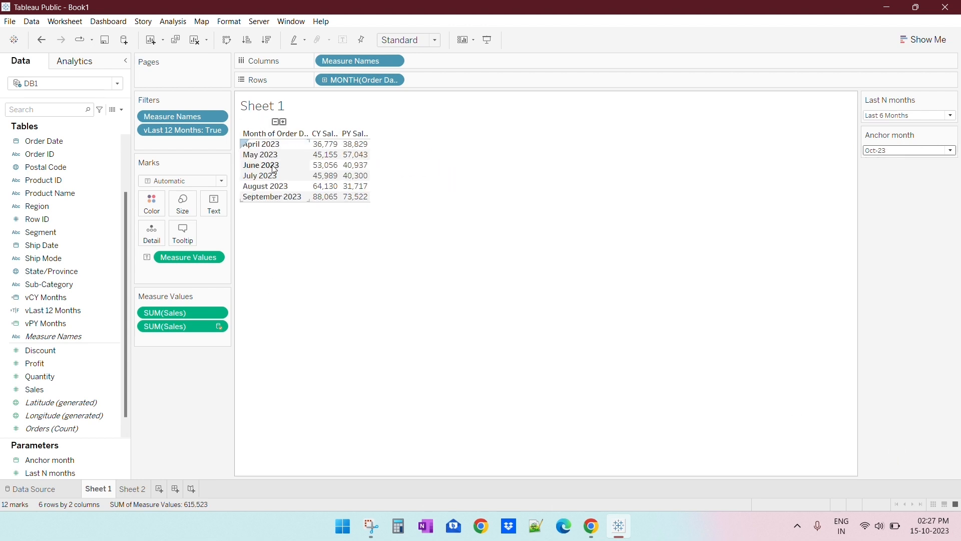
# - Test the Last N months parameter with Last 12 Months and Last 3 Months, and leave it at Last 12 Months
pyautogui.click(906, 116)
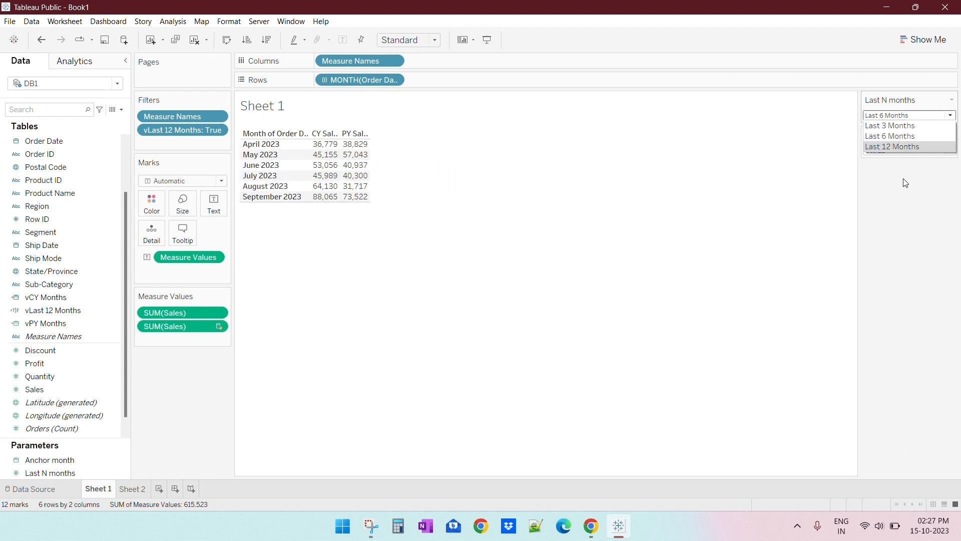
pyautogui.click(900, 148)
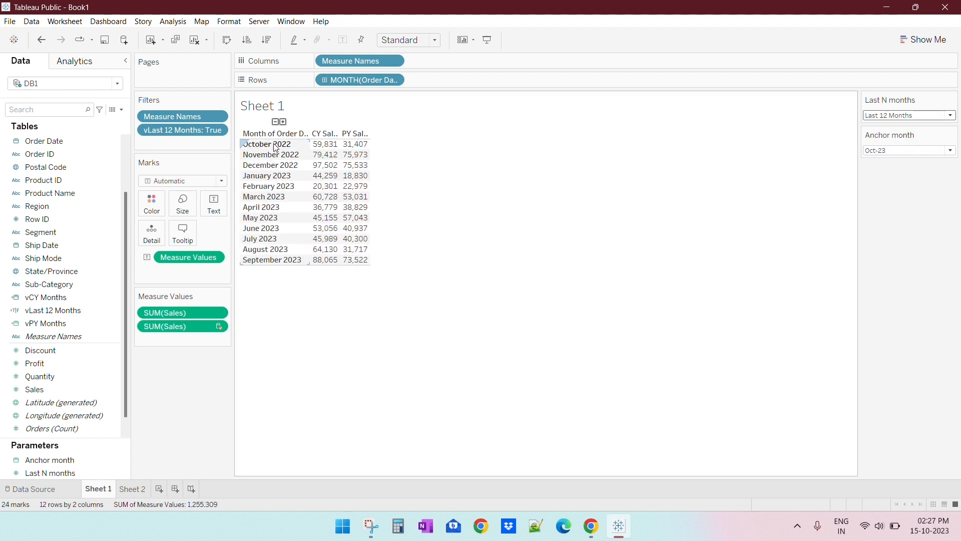
pyautogui.click(905, 115)
pyautogui.click(895, 128)
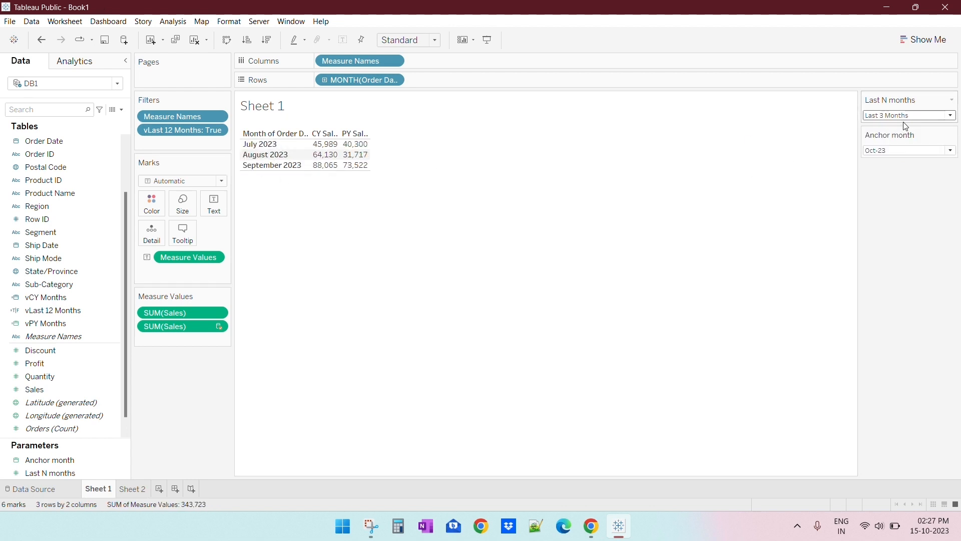
pyautogui.click(905, 115)
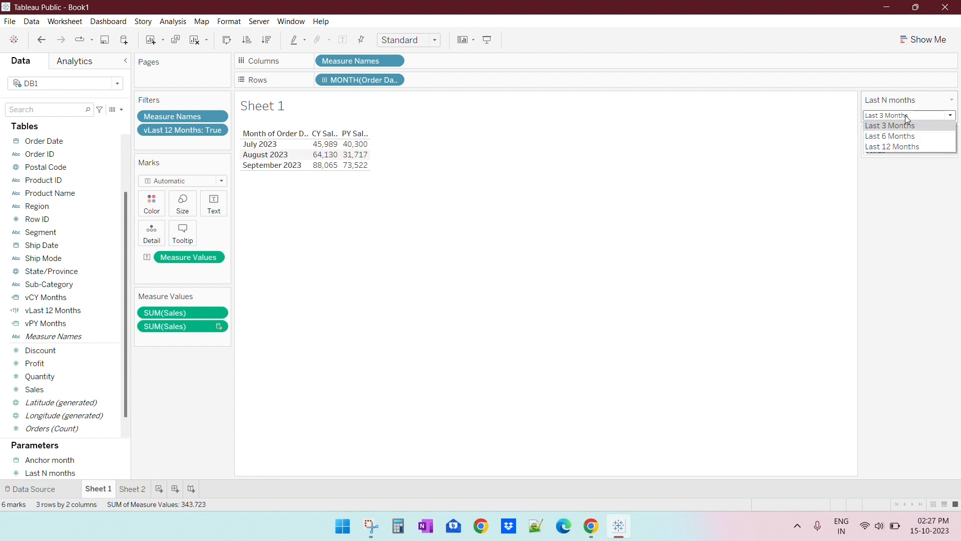
pyautogui.click(907, 147)
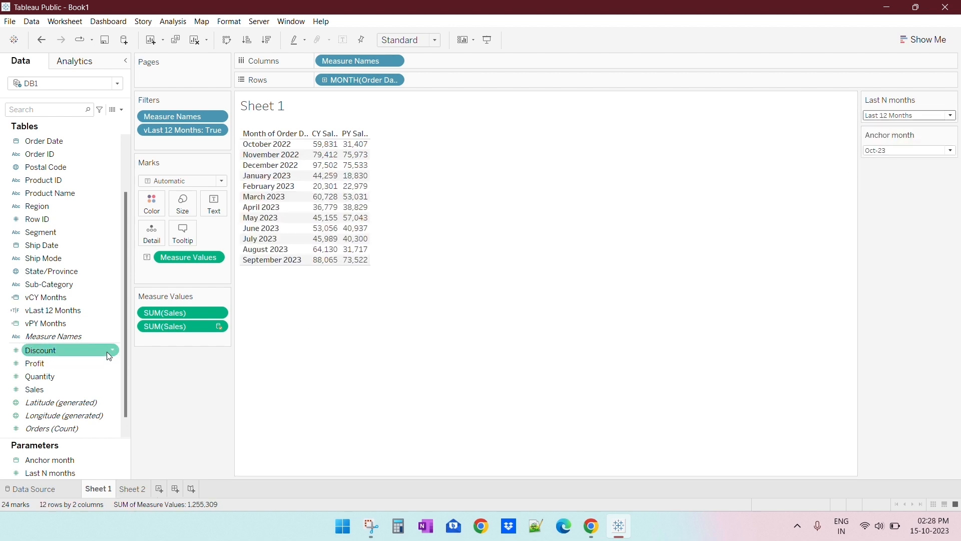
pyautogui.rightClick(54, 310)
pyautogui.click(105, 160)
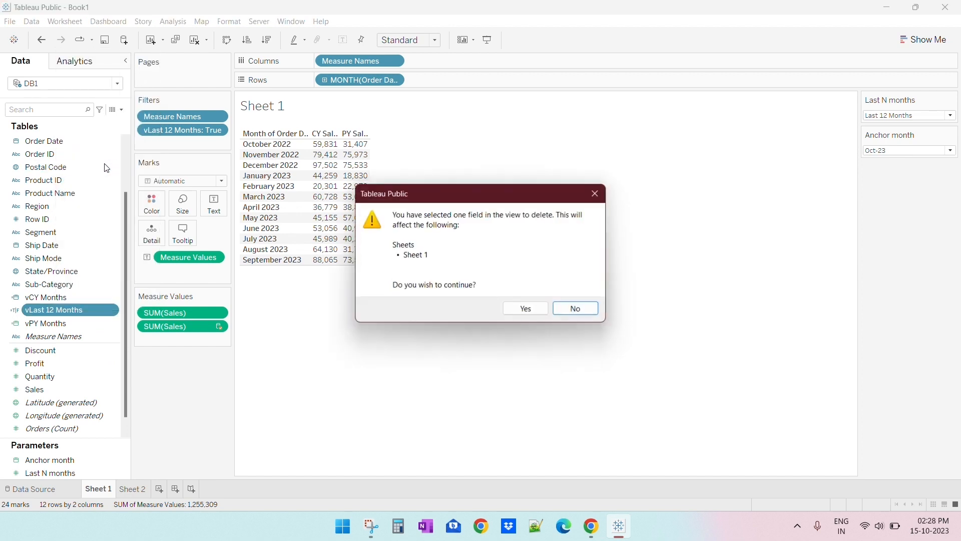
pyautogui.click(578, 308)
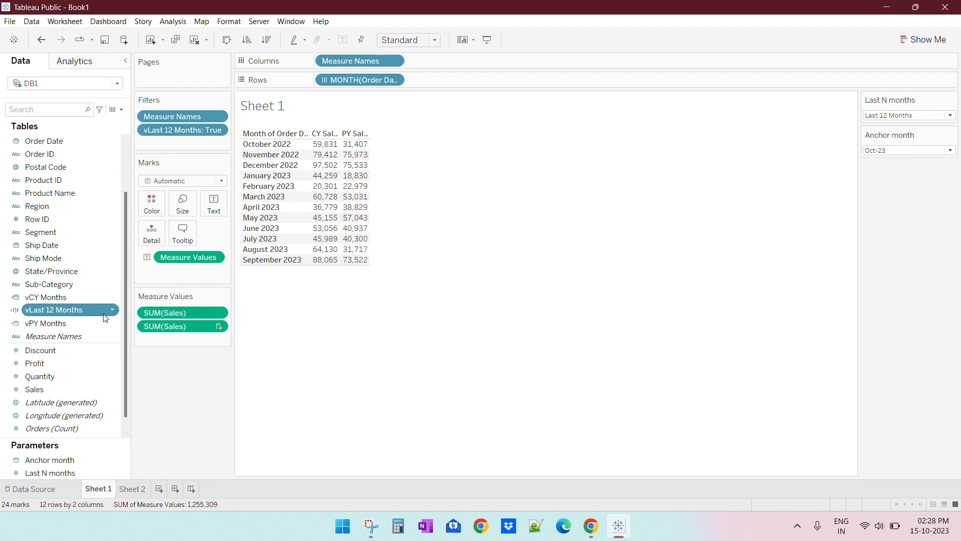
# - Change the second condition of the vLast 12 Months calculation to >=0, save it, and check the monthly sales against Sheet 2
pyautogui.rightClick(44, 315)
pyautogui.click(106, 116)
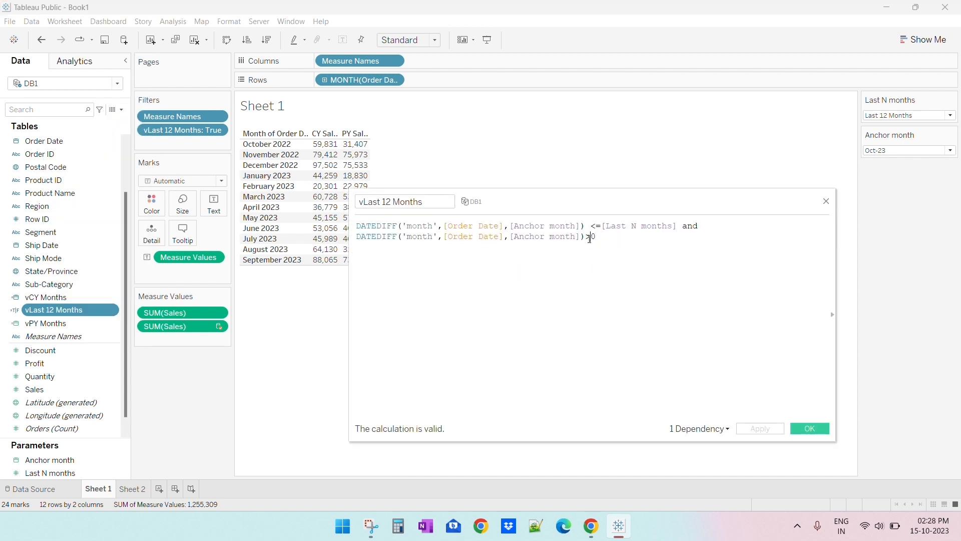
pyautogui.write('=')
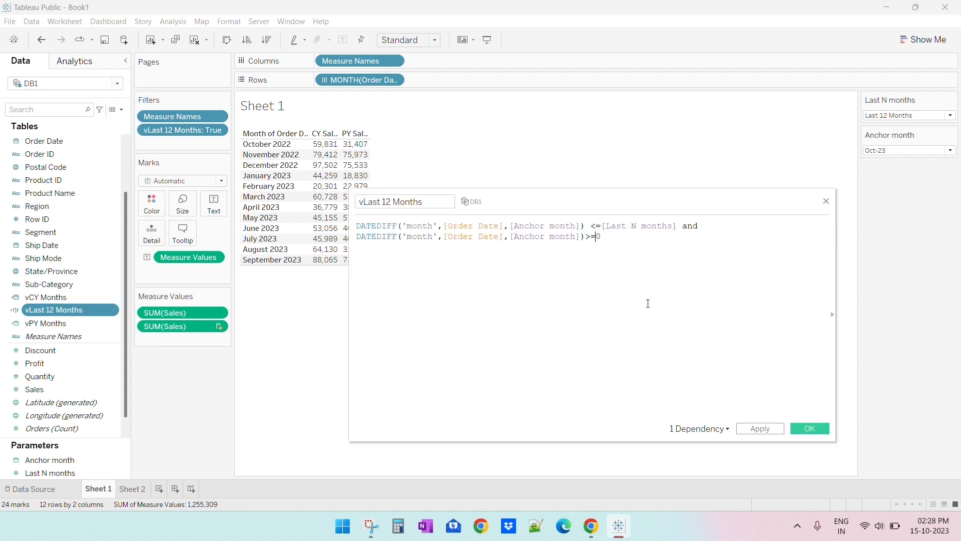
pyautogui.click(764, 429)
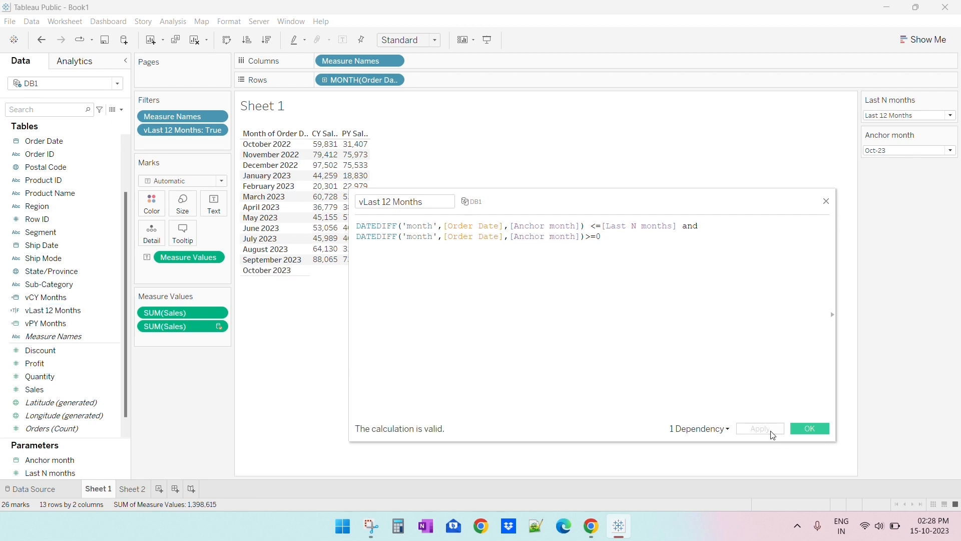
pyautogui.moveTo(573, 197); pyautogui.dragTo(634, 195)
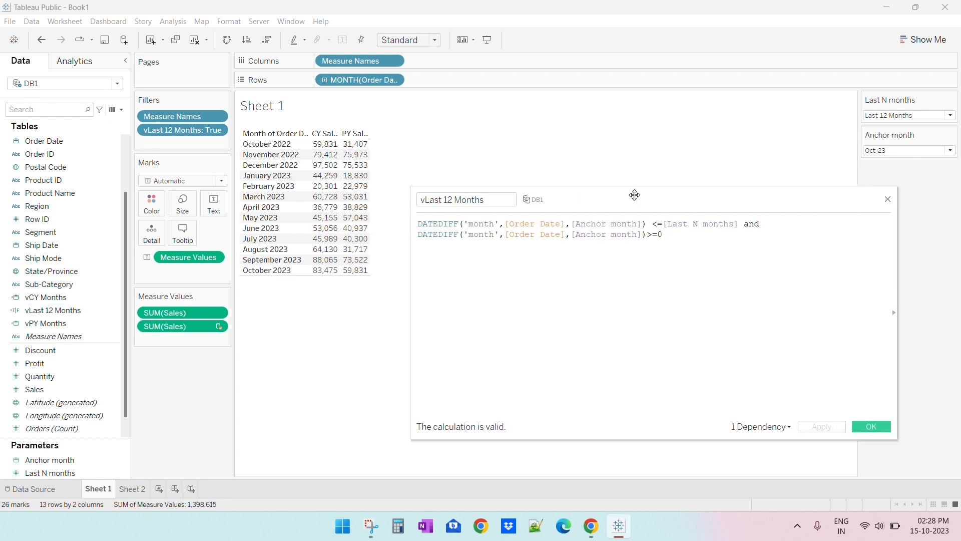
pyautogui.click(872, 426)
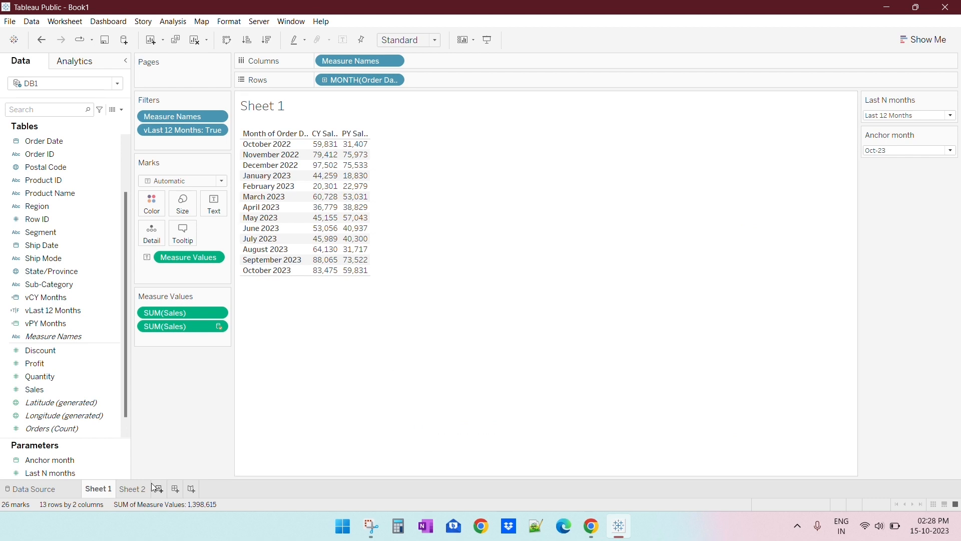
pyautogui.click(132, 489)
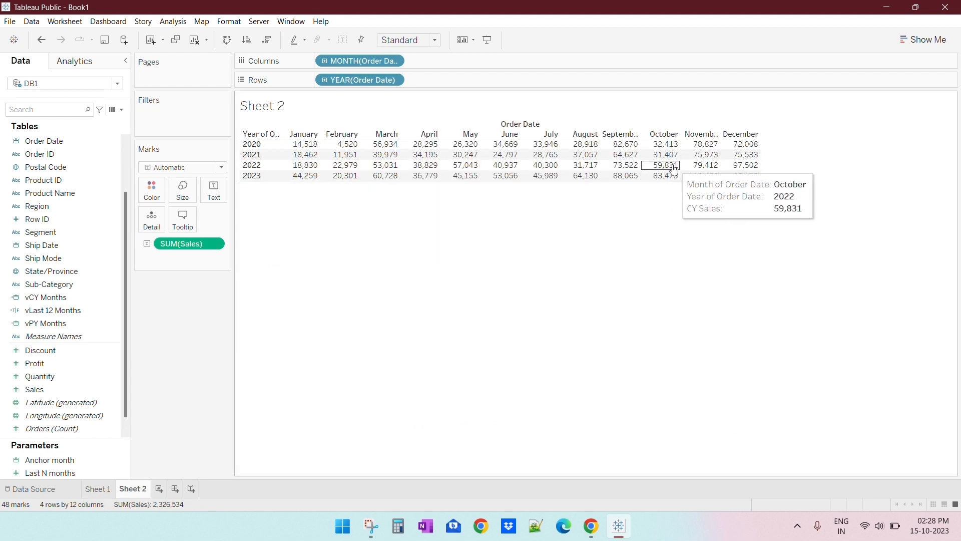
pyautogui.click(106, 490)
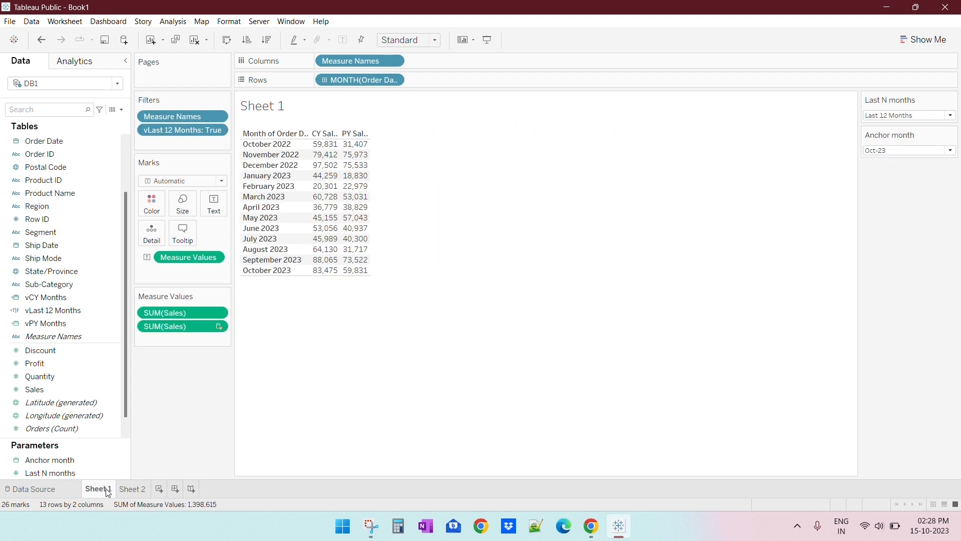
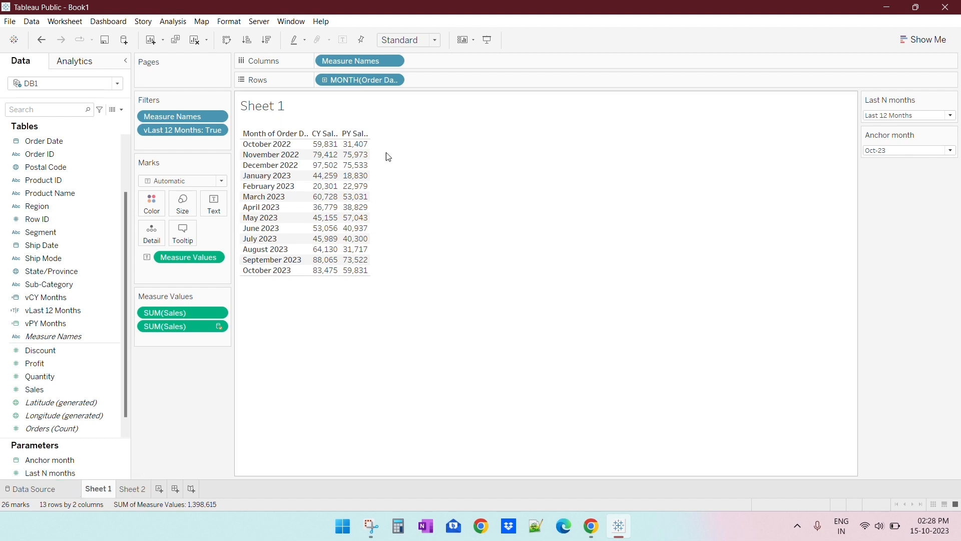
# - Convert the Sheet 1 sales table into a dual lines chart
pyautogui.click(921, 41)
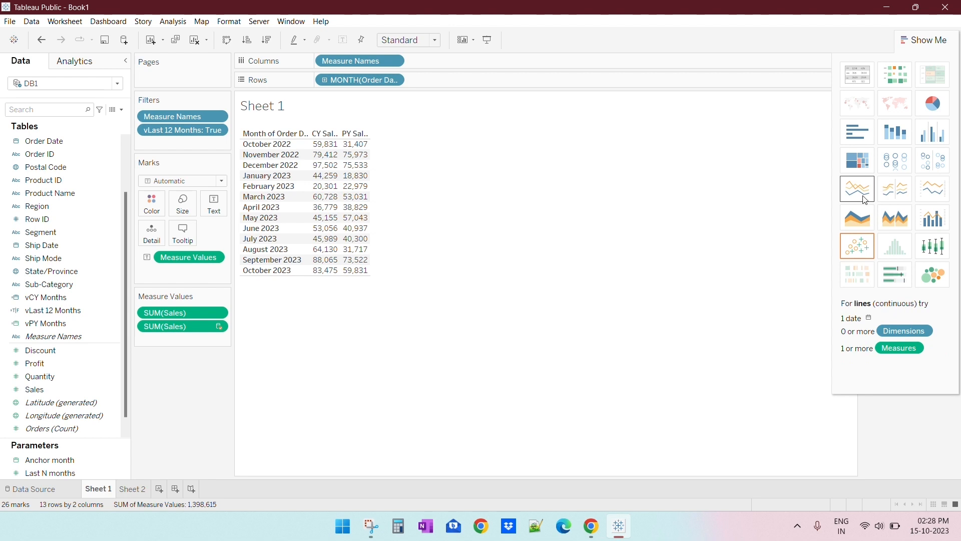
pyautogui.click(942, 194)
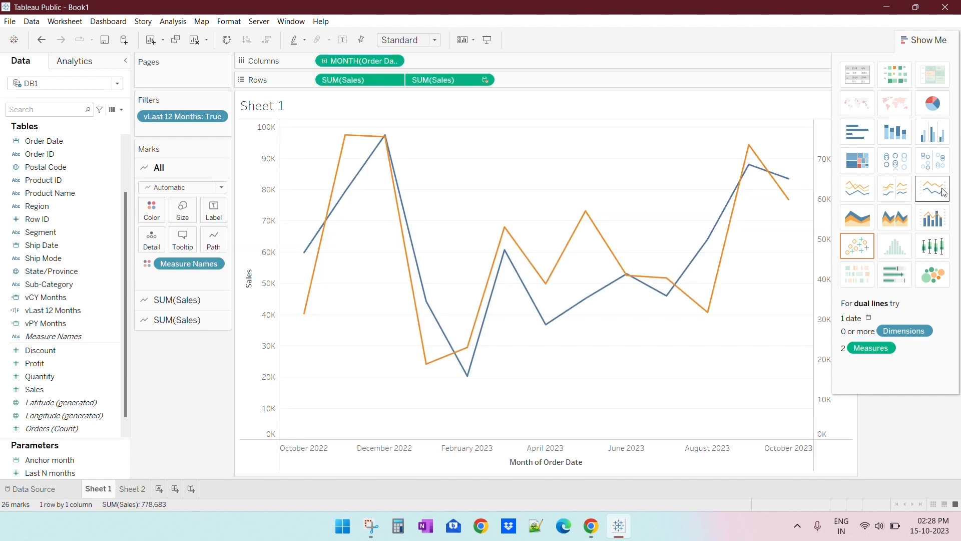
pyautogui.click(928, 46)
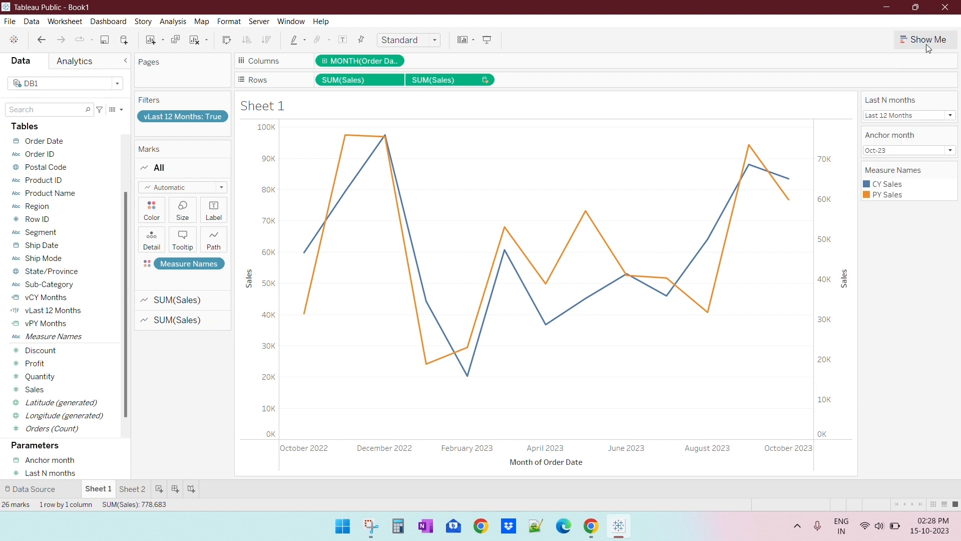
# - Synchronize the secondary Sales axis with the primary one and hide the secondary axis header
pyautogui.rightClick(830, 305)
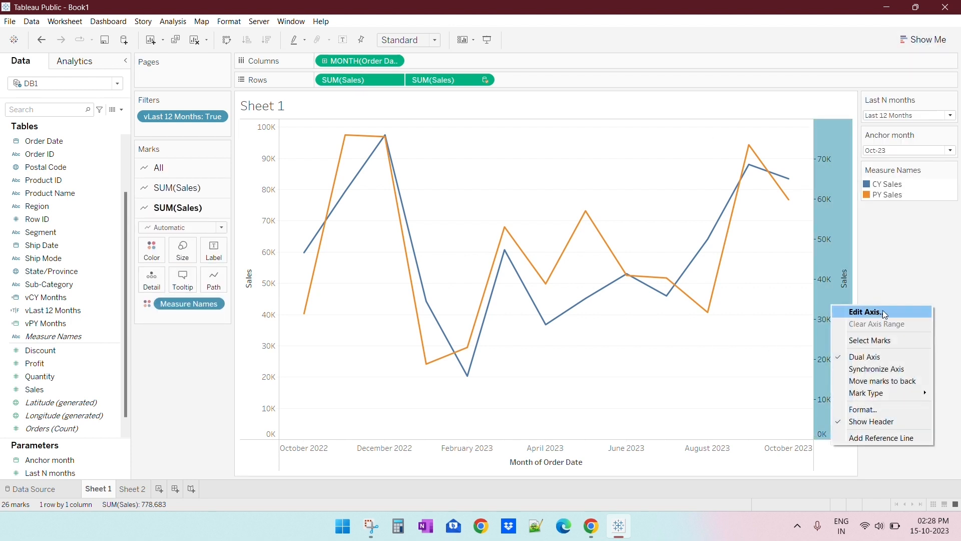
pyautogui.click(877, 369)
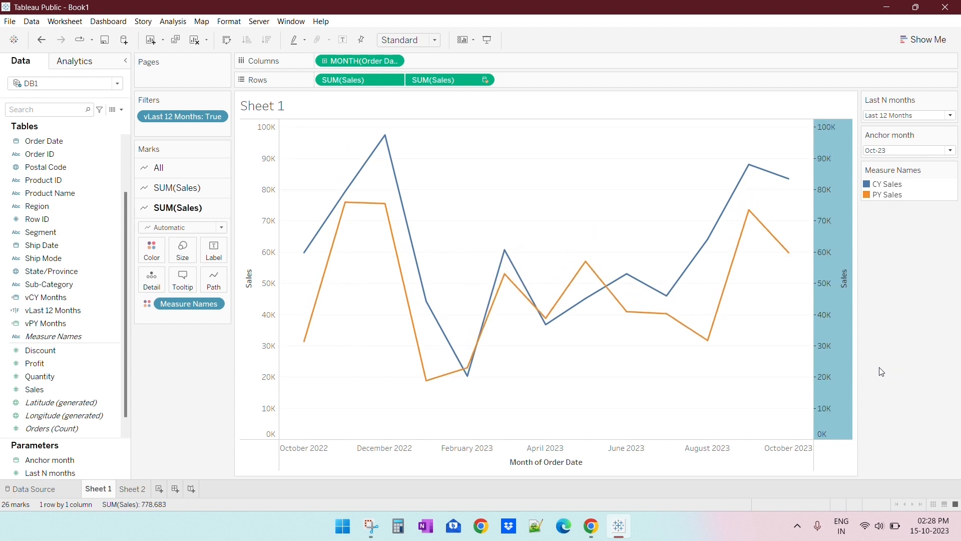
pyautogui.rightClick(818, 296)
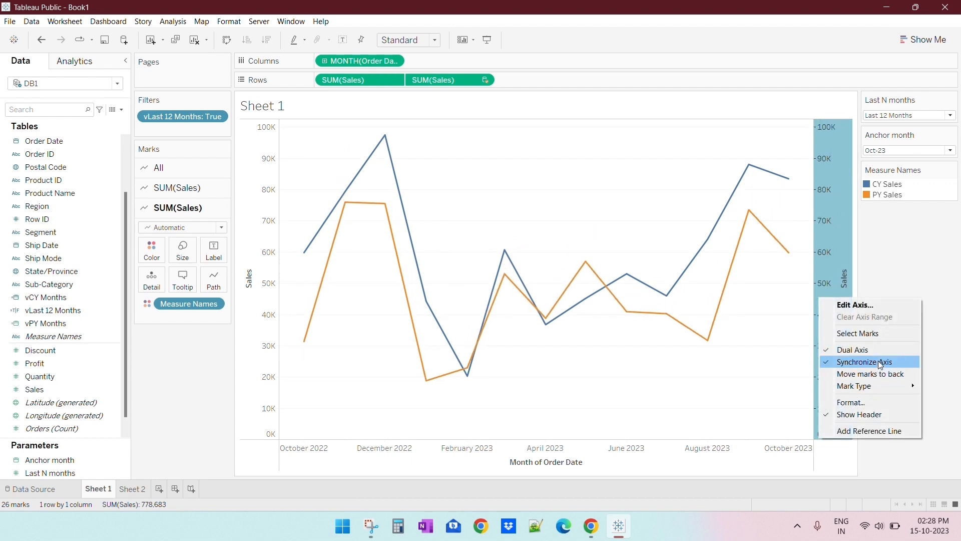
pyautogui.click(879, 414)
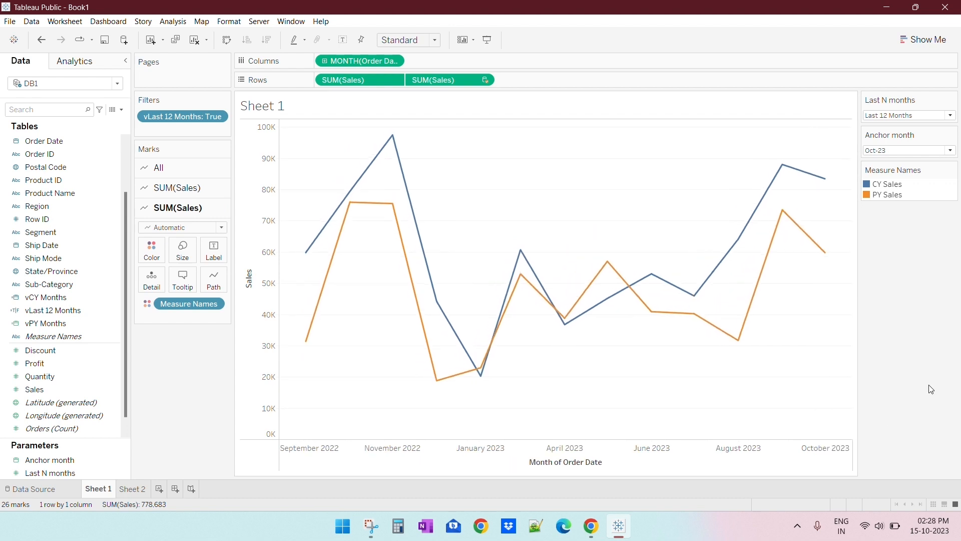
# - Format the dates on the Month of Order Date axis with the custom format mmm-yy
pyautogui.rightClick(511, 449)
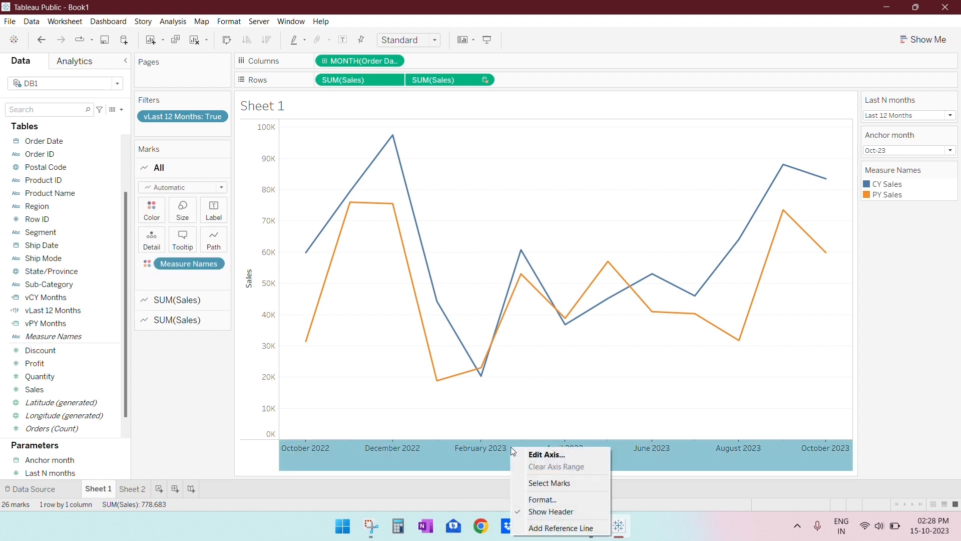
pyautogui.click(543, 499)
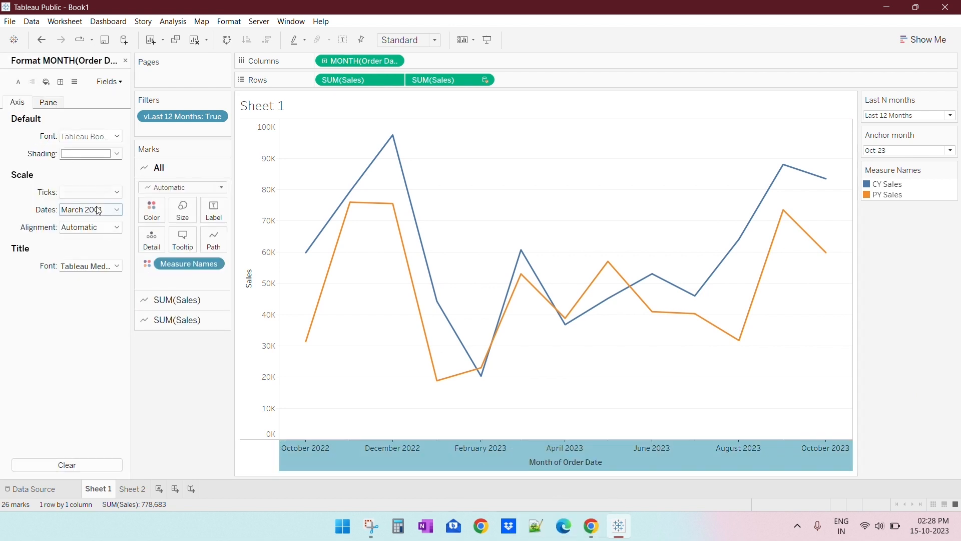
pyautogui.click(99, 211)
pyautogui.scroll(-5, 103, 280)
pyautogui.click(100, 324)
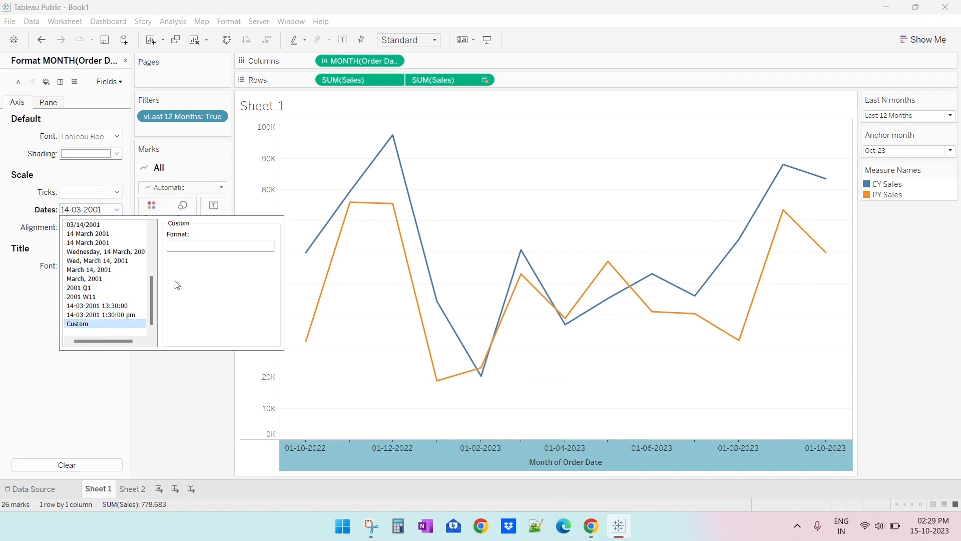
pyautogui.write('mmm-yy')
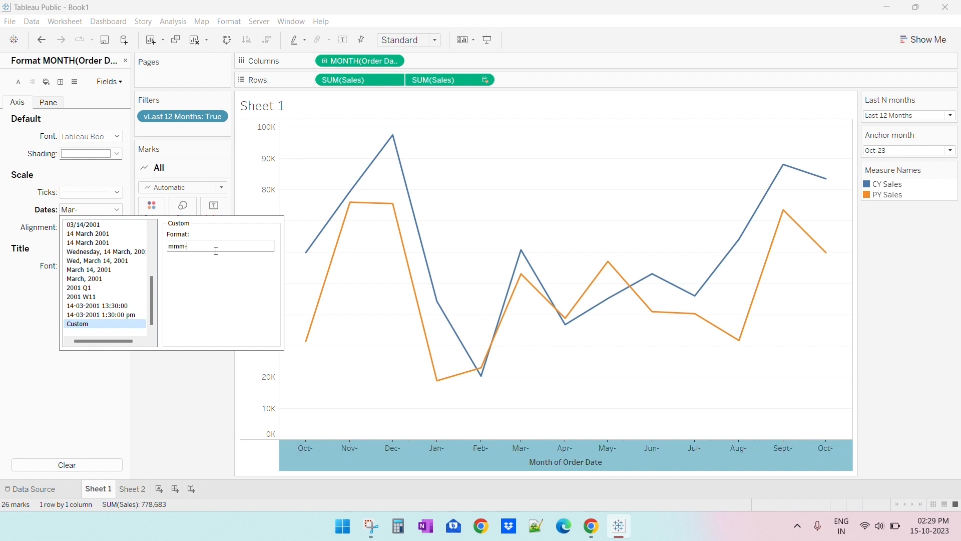
pyautogui.click(209, 355)
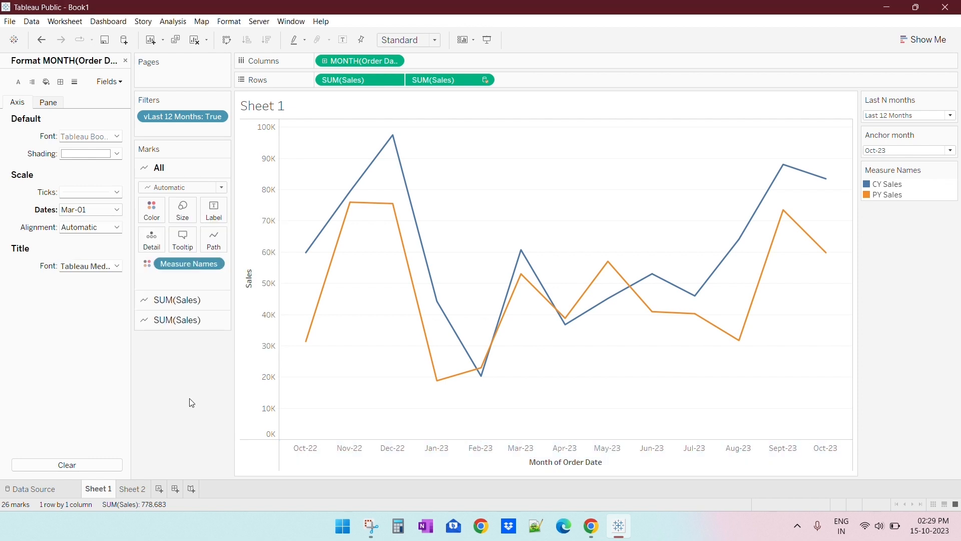
pyautogui.click(125, 60)
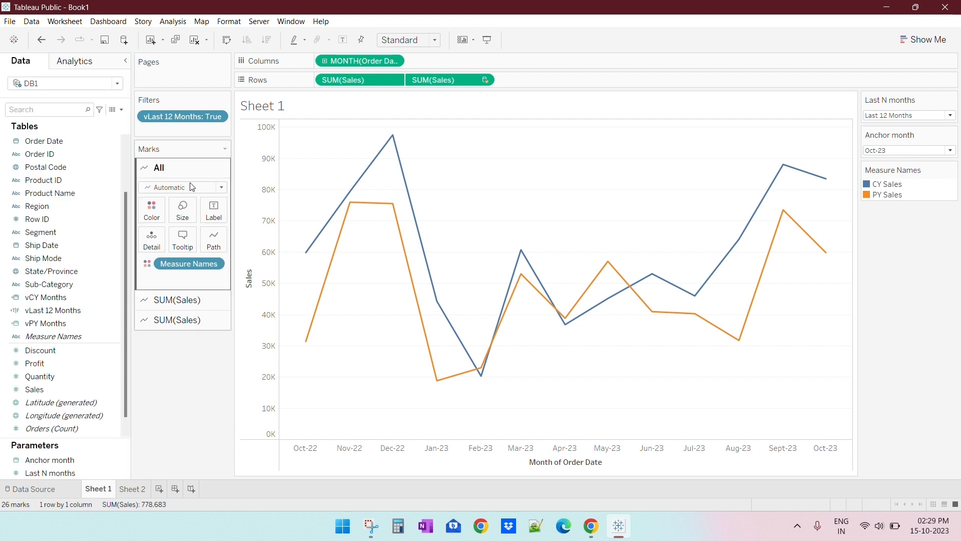
# - Use the Last N months parameter value as the Month of Order Date axis title and turn off Show times
pyautogui.rightClick(541, 465)
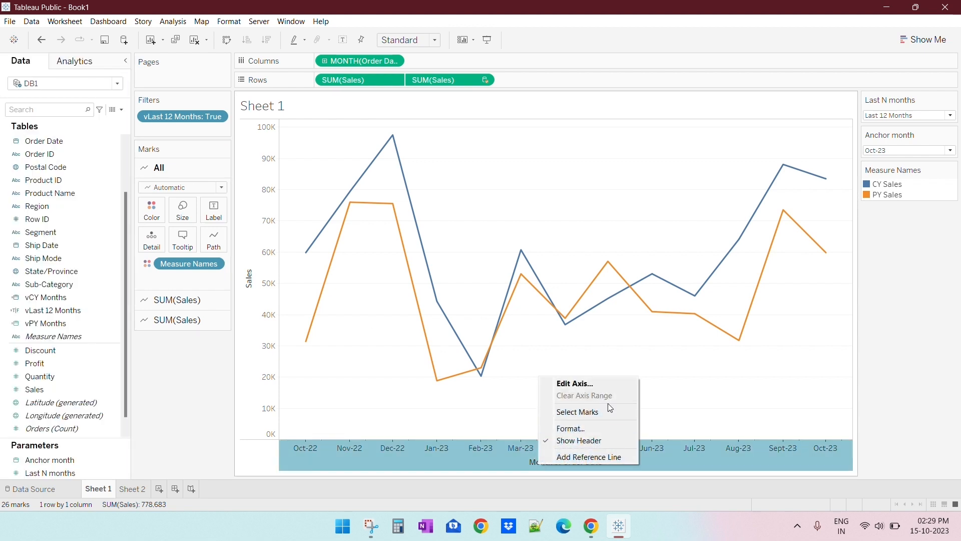
pyautogui.click(603, 384)
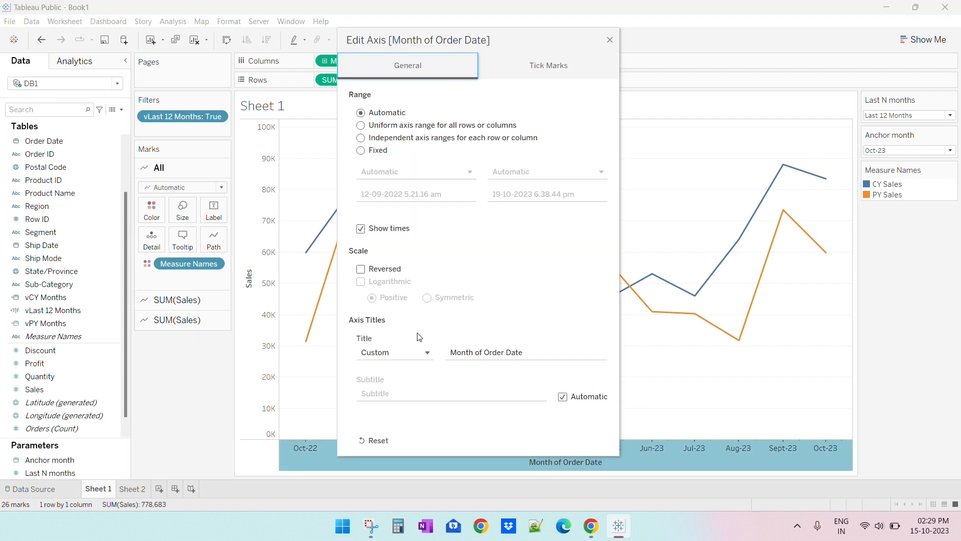
pyautogui.click(411, 352)
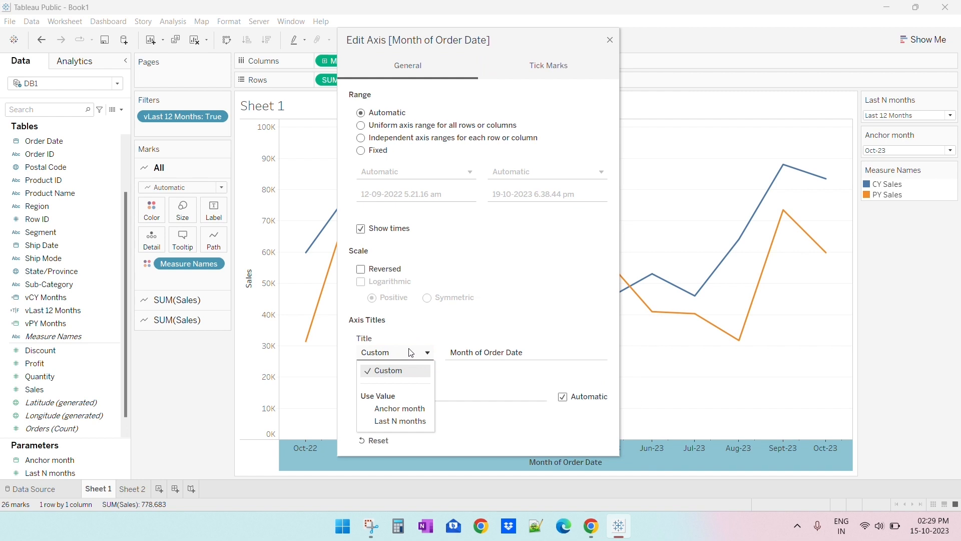
pyautogui.click(403, 421)
pyautogui.click(361, 228)
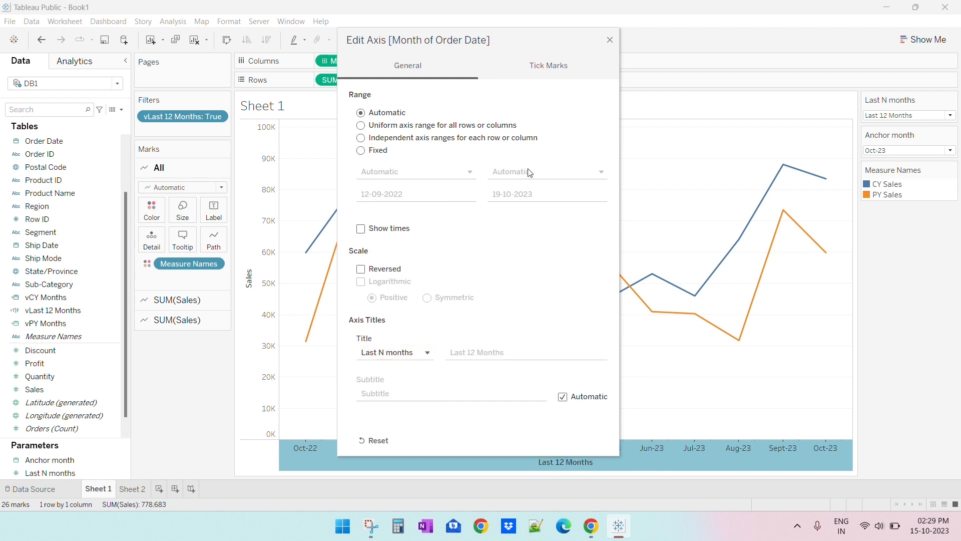
pyautogui.click(610, 40)
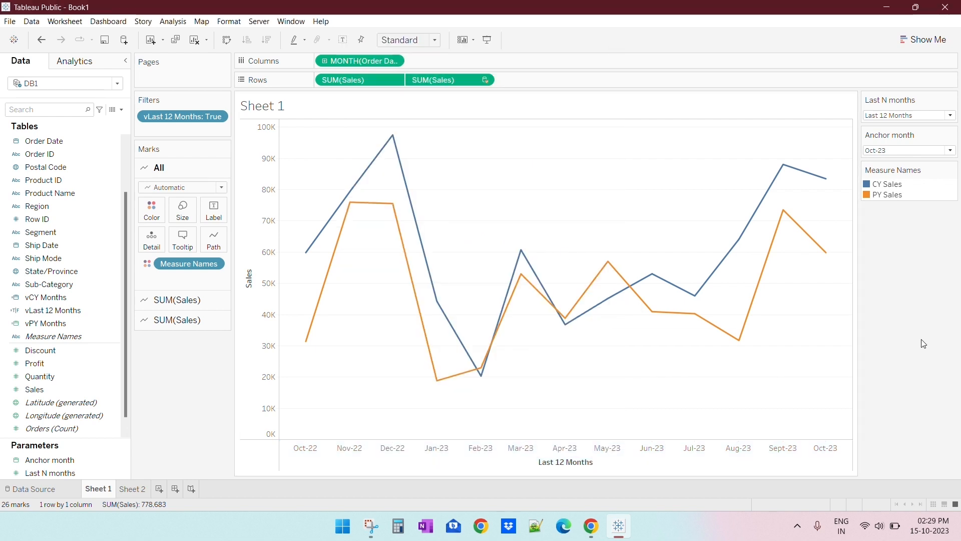
# - Replace the Sheet 1 title with the text "Sales per" followed by the inserted vLast 12 Months field
pyautogui.moveTo(129, 373); pyautogui.dragTo(116, 373)
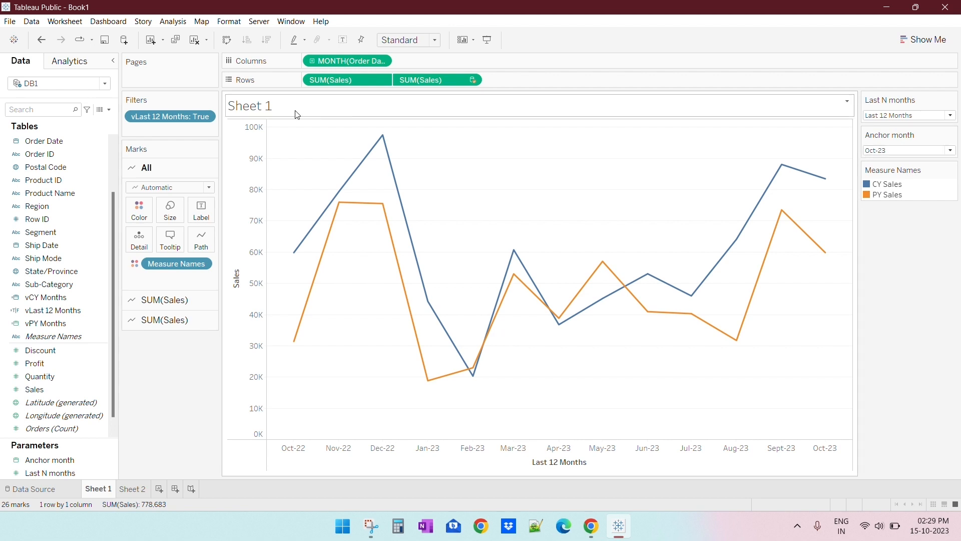
pyautogui.doubleClick(340, 106)
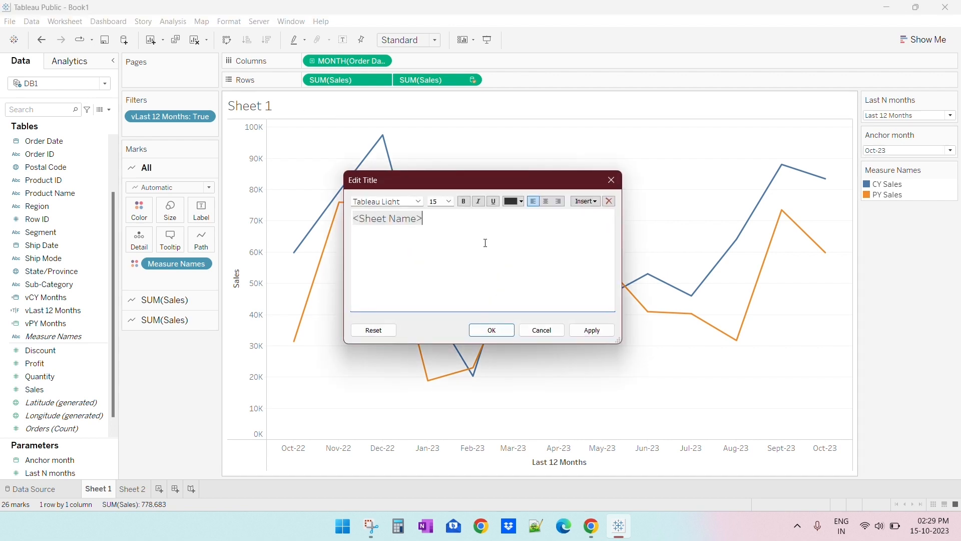
pyautogui.hotkey('ctrl', 'a')
pyautogui.press('BackSpace')
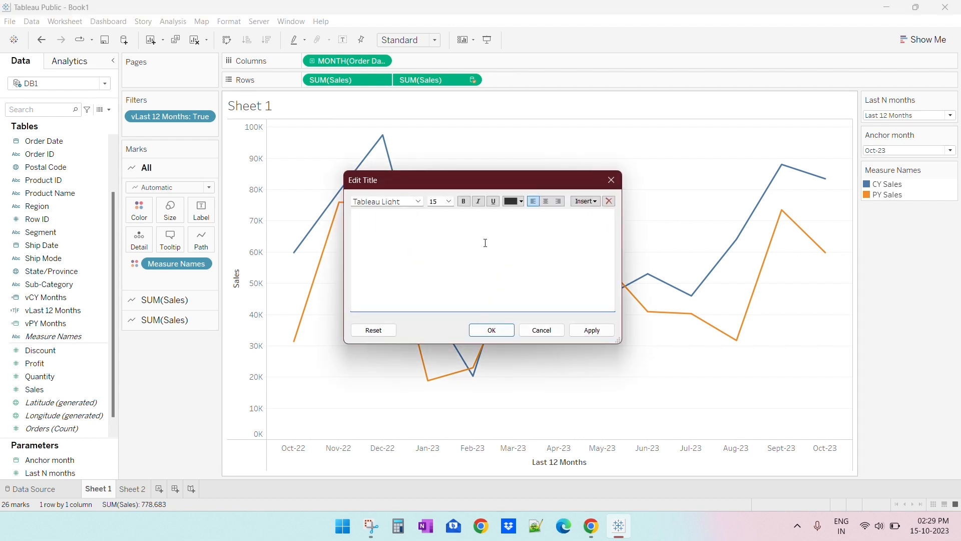
pyautogui.write('Sales')
pyautogui.write(' by')
pyautogui.click(593, 206)
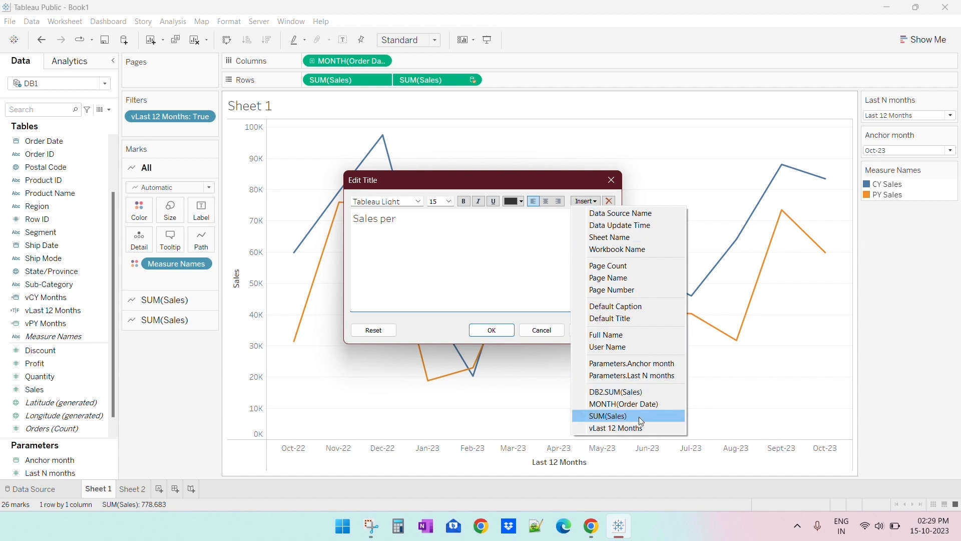
pyautogui.click(626, 429)
pyautogui.click(503, 331)
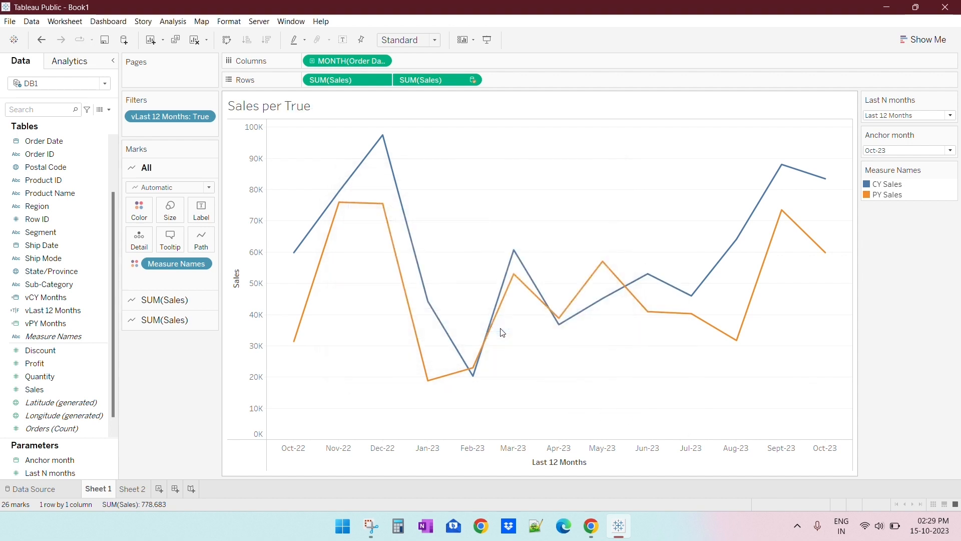
# - Replace the inserted vLast 12 Months field in the sheet title with the Last N months parameter
pyautogui.doubleClick(393, 113)
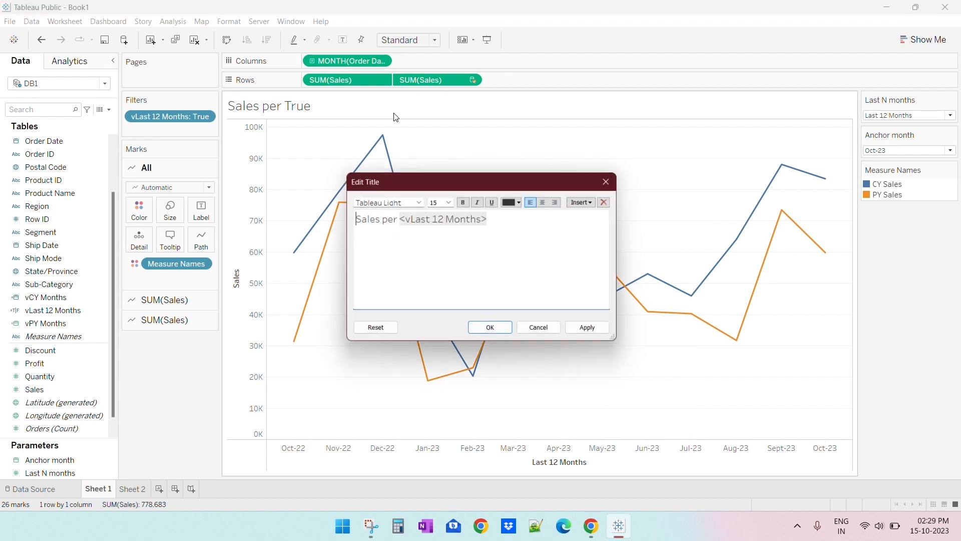
pyautogui.press('BackSpace')
pyautogui.press('BackSpace')
pyautogui.press('BackSpace')
pyautogui.press('BackSpace')
pyautogui.press('BackSpace')
pyautogui.press('BackSpace')
pyautogui.press('BackSpace')
pyautogui.press('BackSpace')
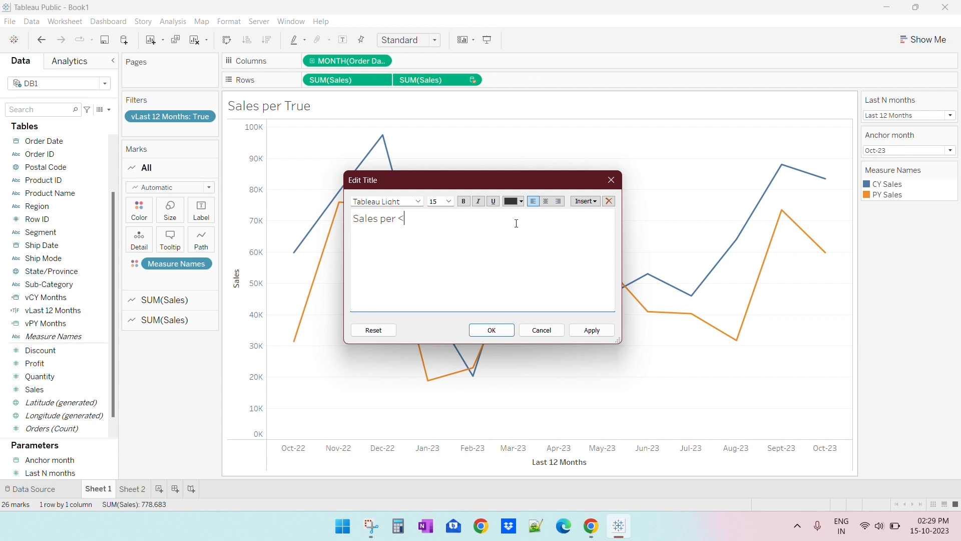
pyautogui.click(586, 201)
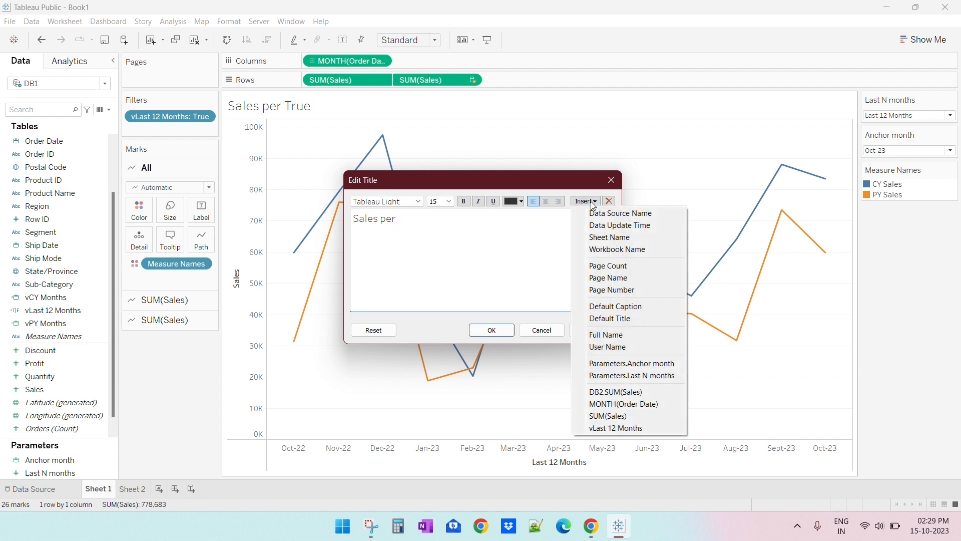
pyautogui.click(655, 375)
pyautogui.click(490, 329)
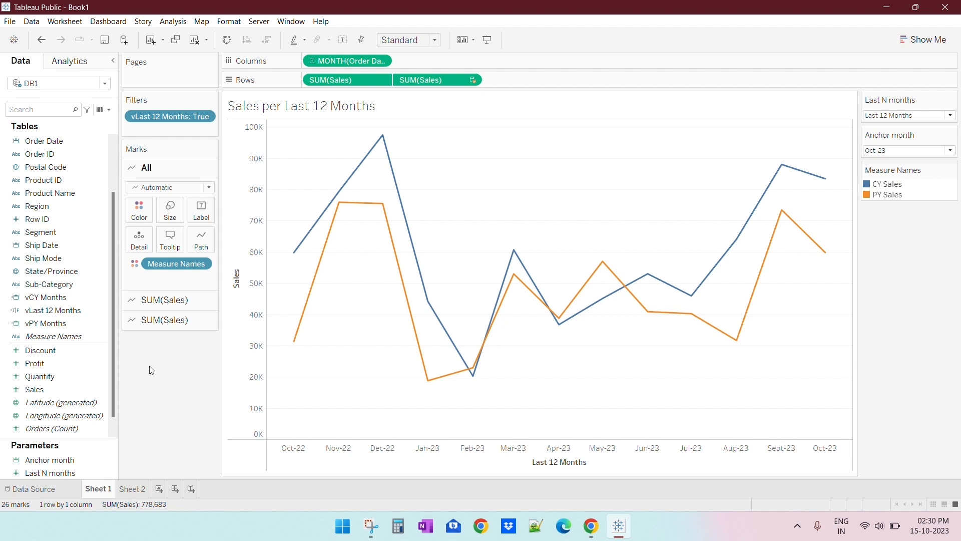
# - Test the chart with the Anchor month set to Dec-23 and Jul-23, and return it to Oct-23
pyautogui.moveTo(118, 364); pyautogui.dragTo(110, 364)
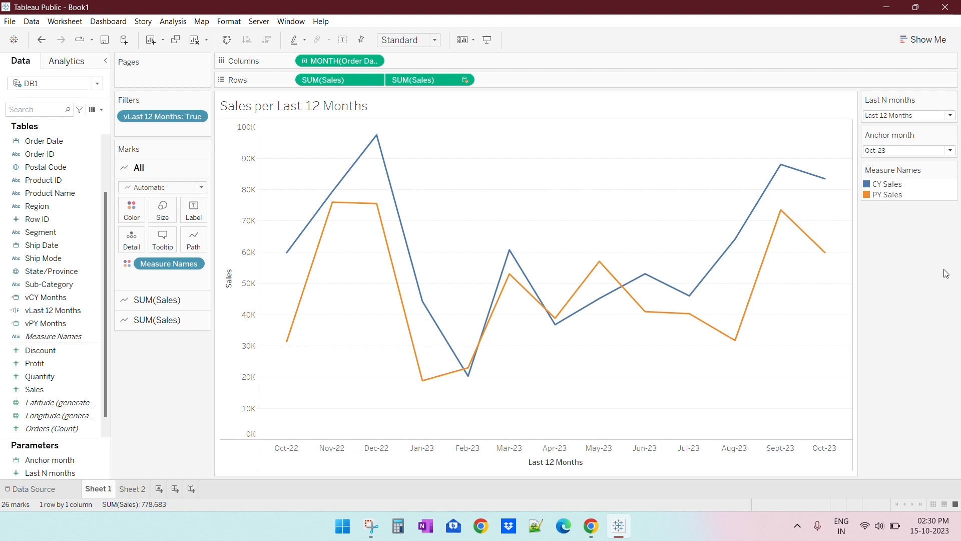
pyautogui.click(912, 151)
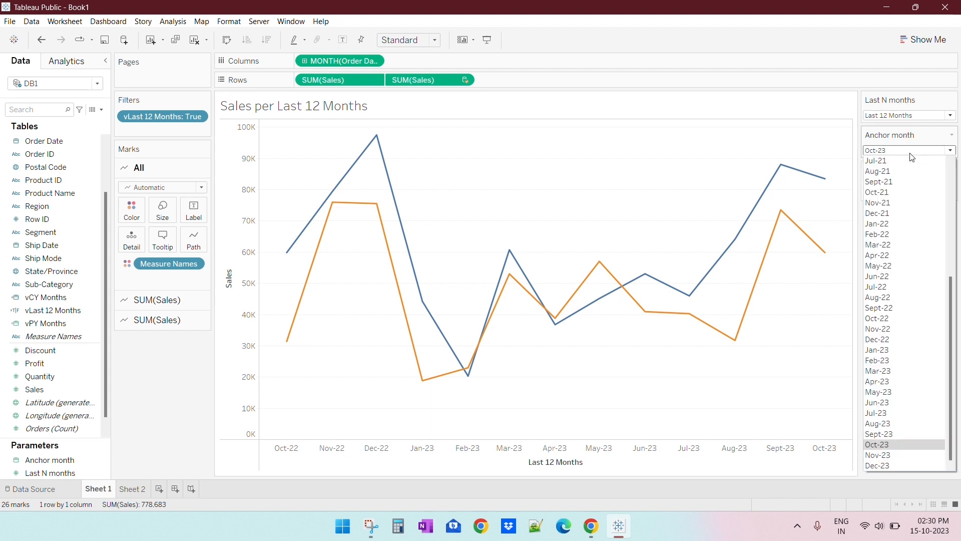
pyautogui.click(891, 464)
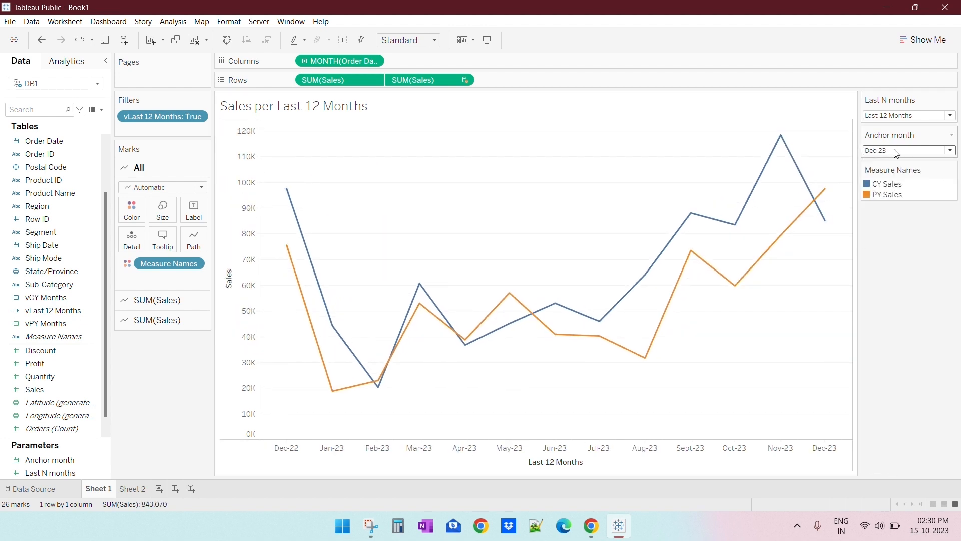
pyautogui.click(911, 150)
pyautogui.click(887, 422)
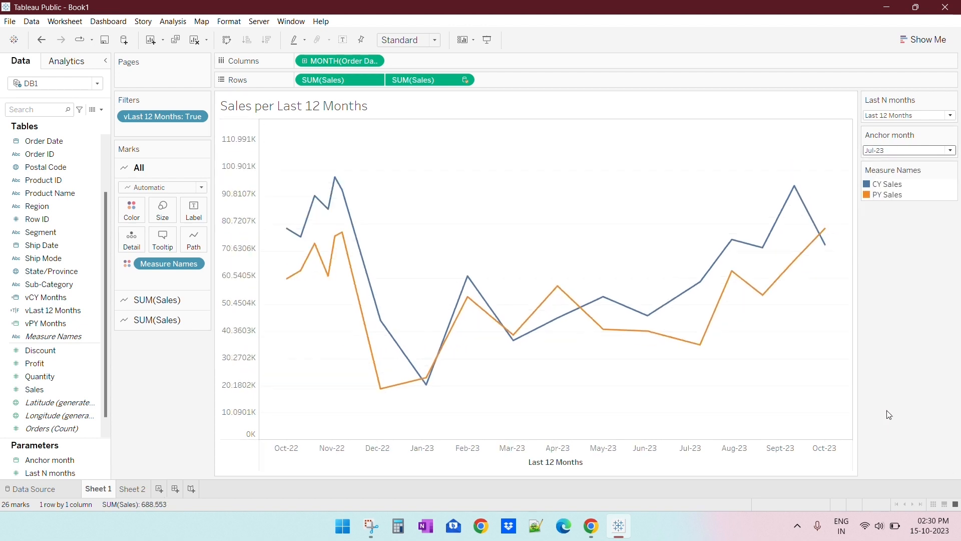
pyautogui.click(902, 151)
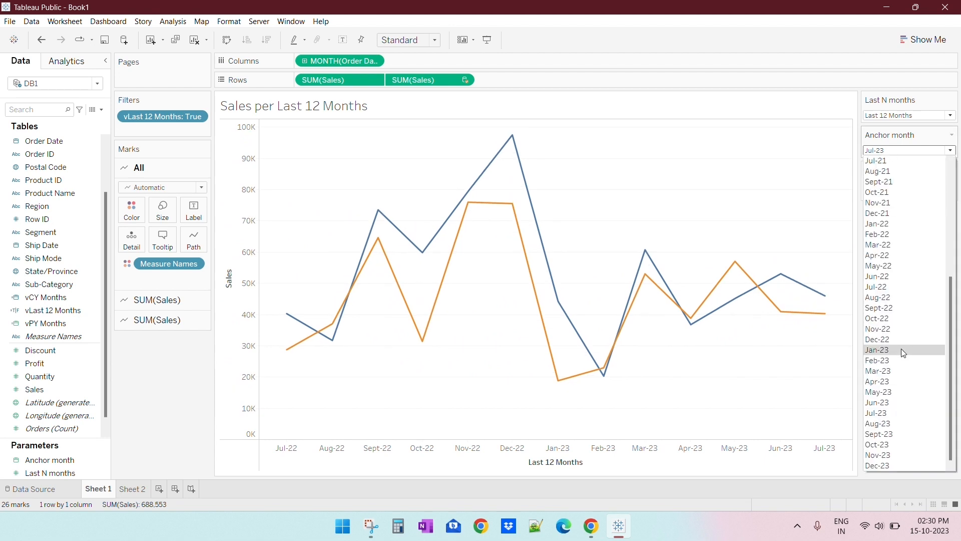
pyautogui.click(897, 444)
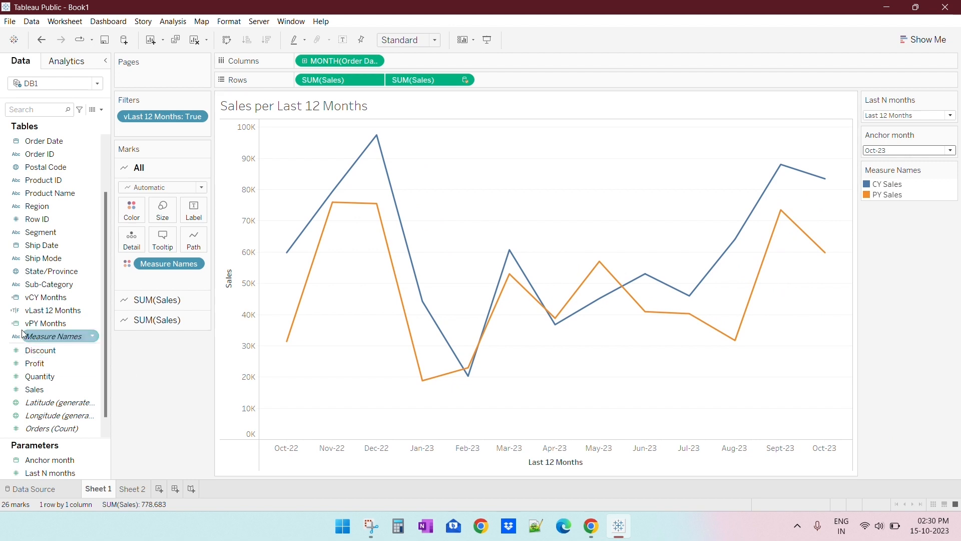
# - Edit the vLast 12 Months calculation so its second DATEDIFF condition uses >0, excluding the anchor month
pyautogui.rightClick(41, 311)
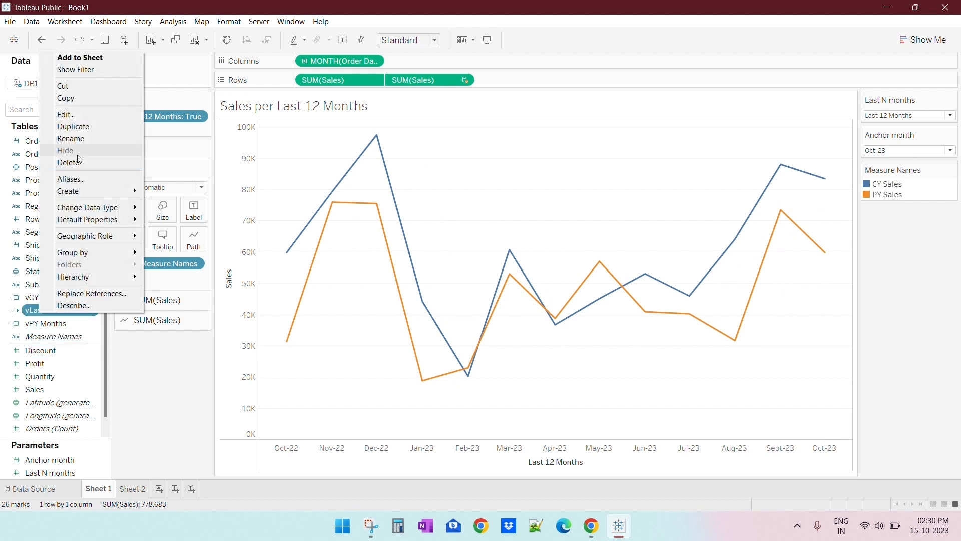
pyautogui.click(86, 115)
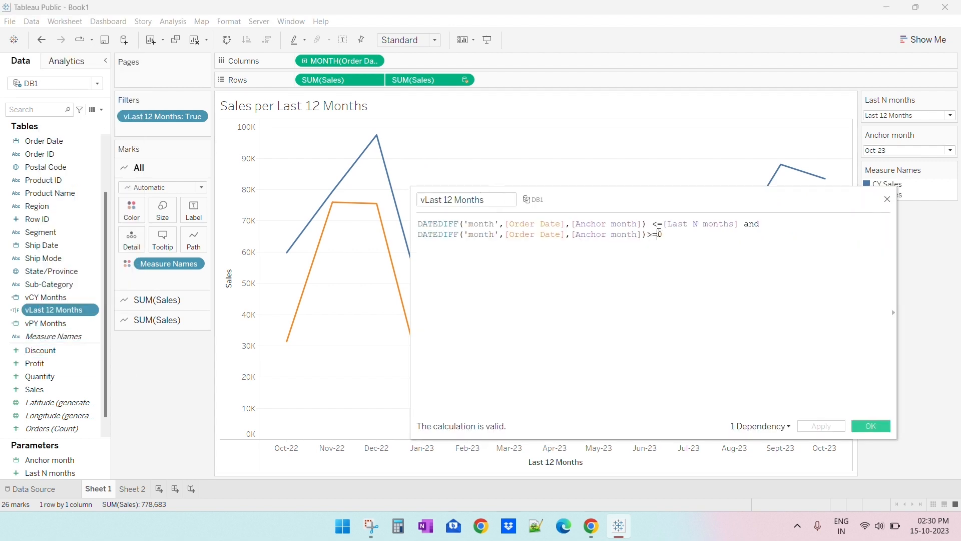
pyautogui.press('BackSpace')
pyautogui.click(869, 426)
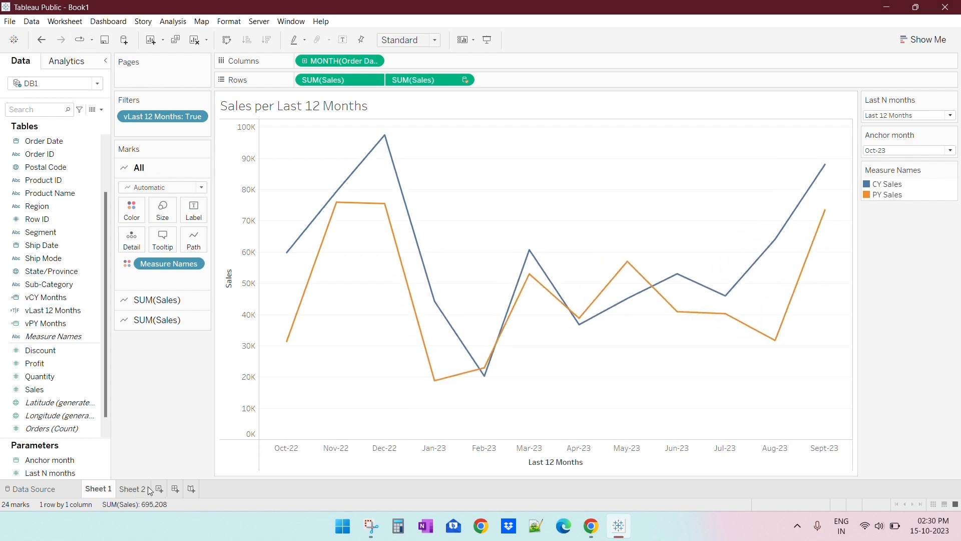
# - Create a new dashboard and set its size to Automatic
pyautogui.click(175, 488)
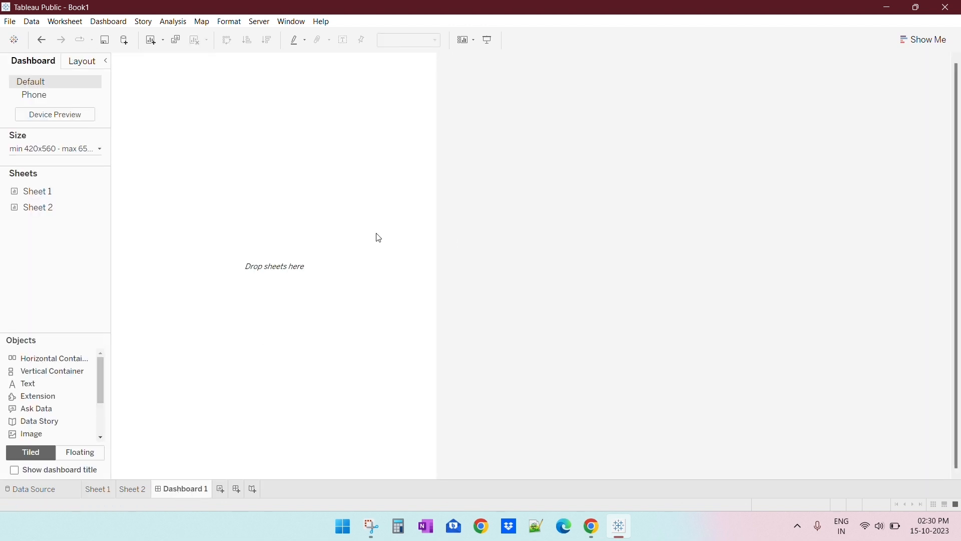
pyautogui.click(67, 150)
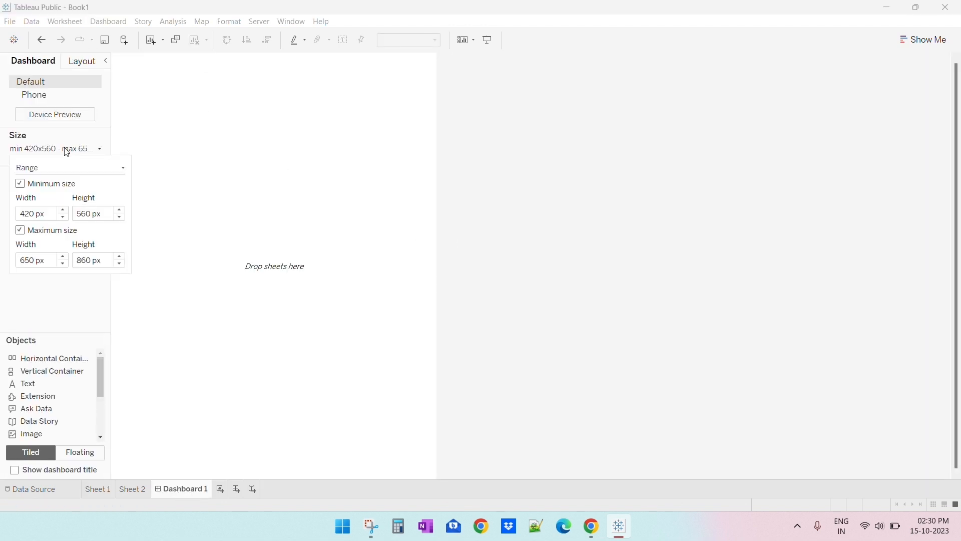
pyautogui.click(56, 171)
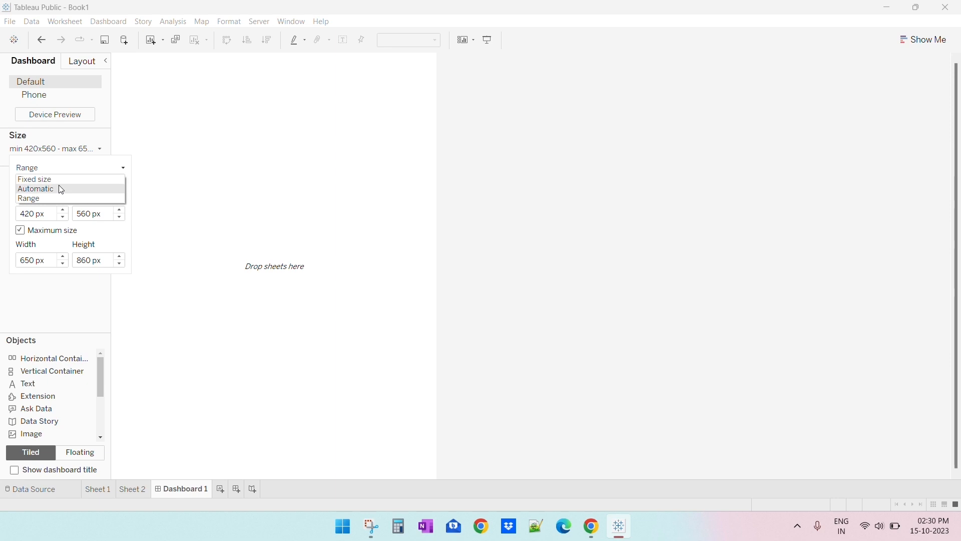
pyautogui.click(61, 189)
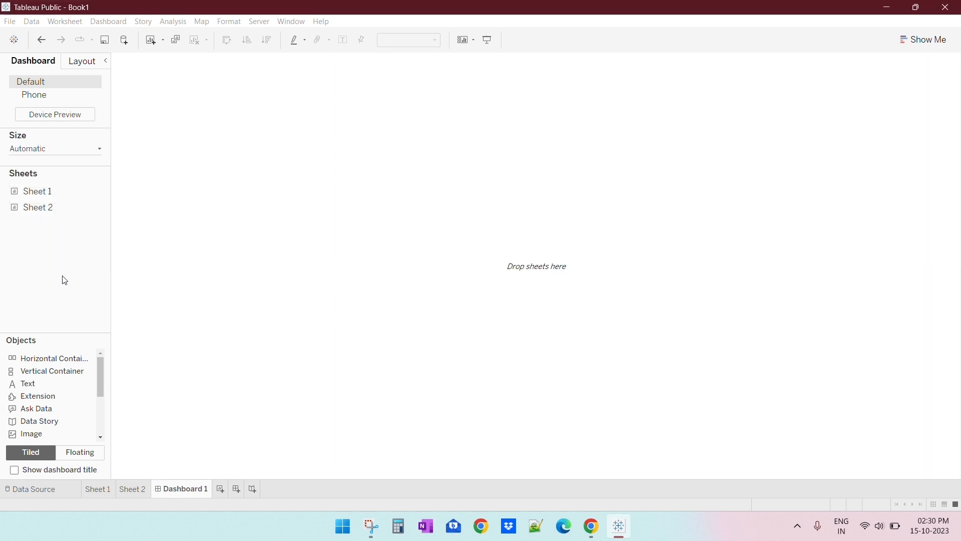
# - Place Sheet 1 on the empty dashboard as a tiled object
pyautogui.moveTo(61, 188)
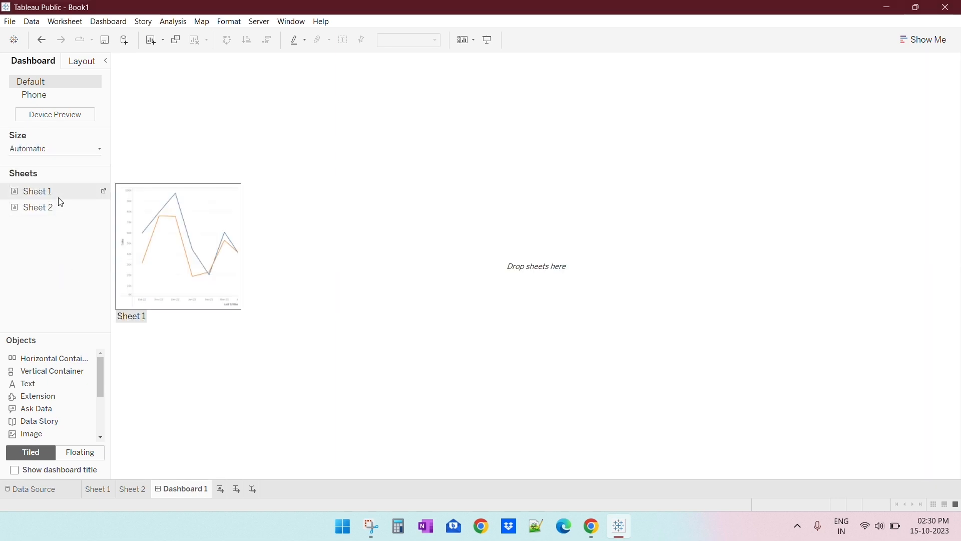
pyautogui.moveTo(59, 193); pyautogui.dragTo(260, 285)
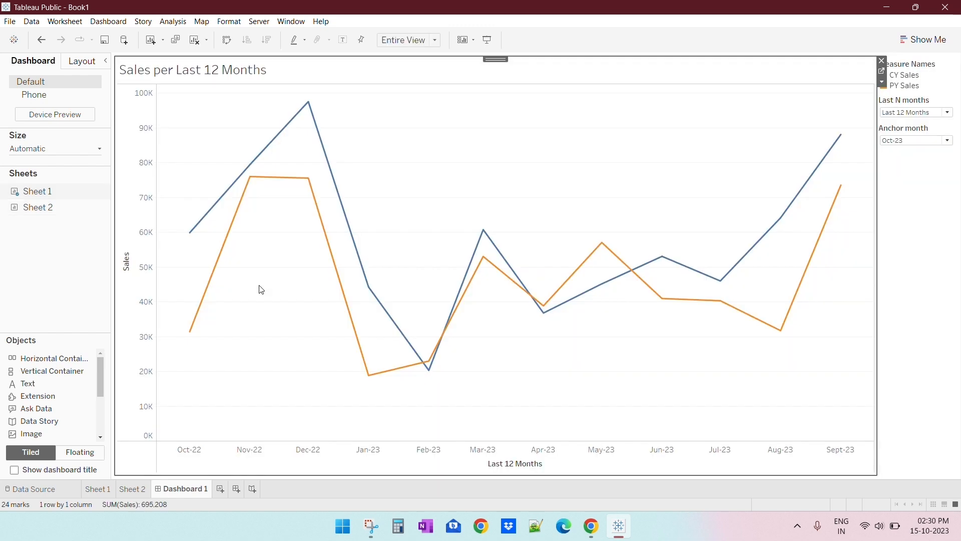
pyautogui.click(930, 339)
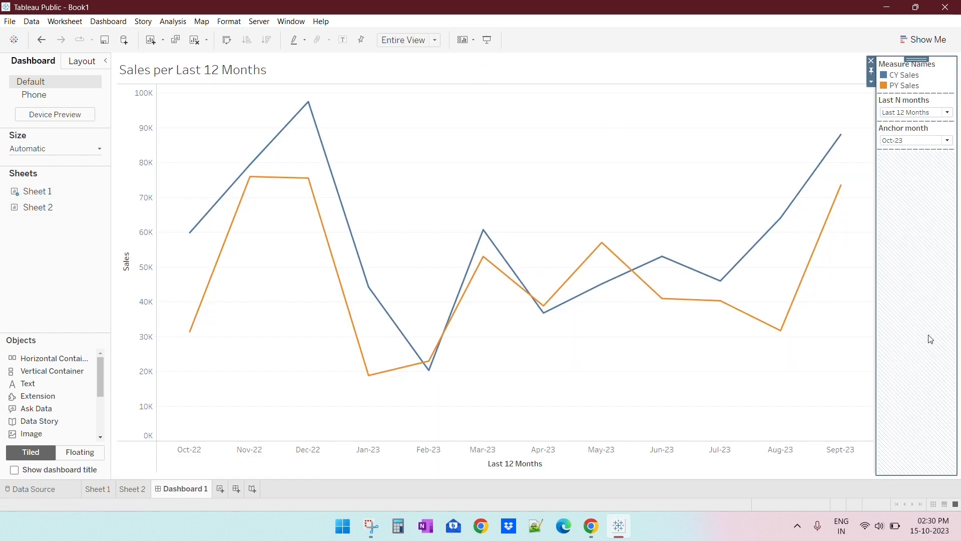
pyautogui.click(85, 293)
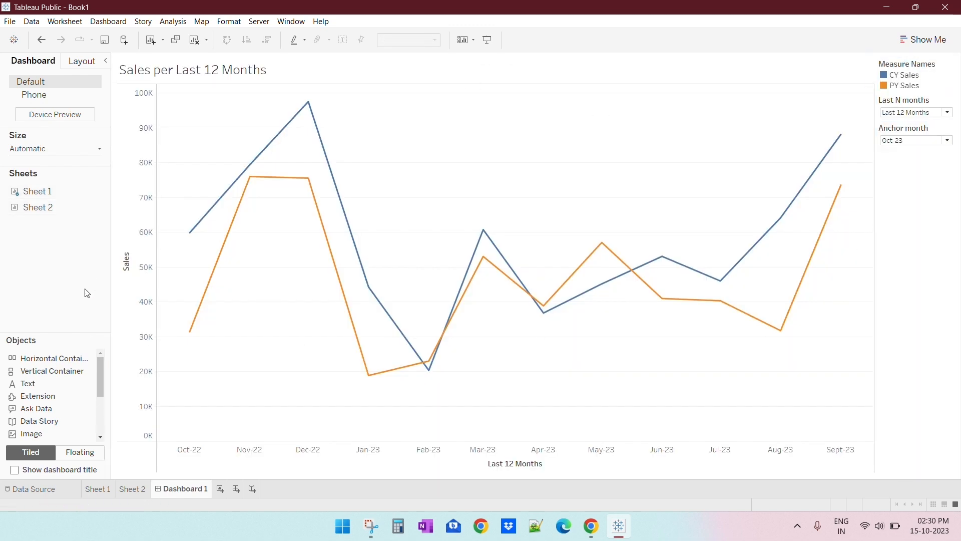
# - Move the Measure Names legend into a full-width strip below the chart and reduce its height so the chart fills most of the dashboard
pyautogui.click(932, 69)
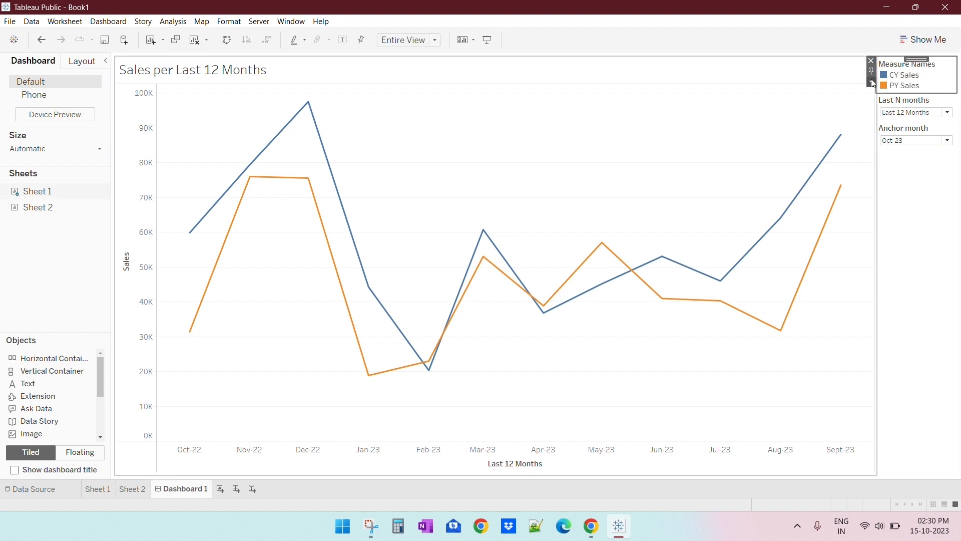
pyautogui.moveTo(917, 59); pyautogui.dragTo(918, 173)
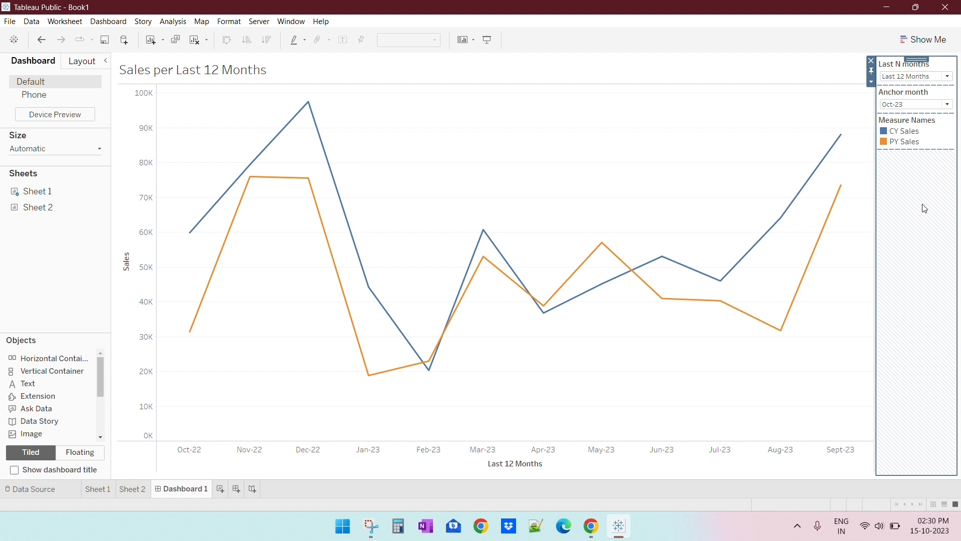
pyautogui.click(933, 141)
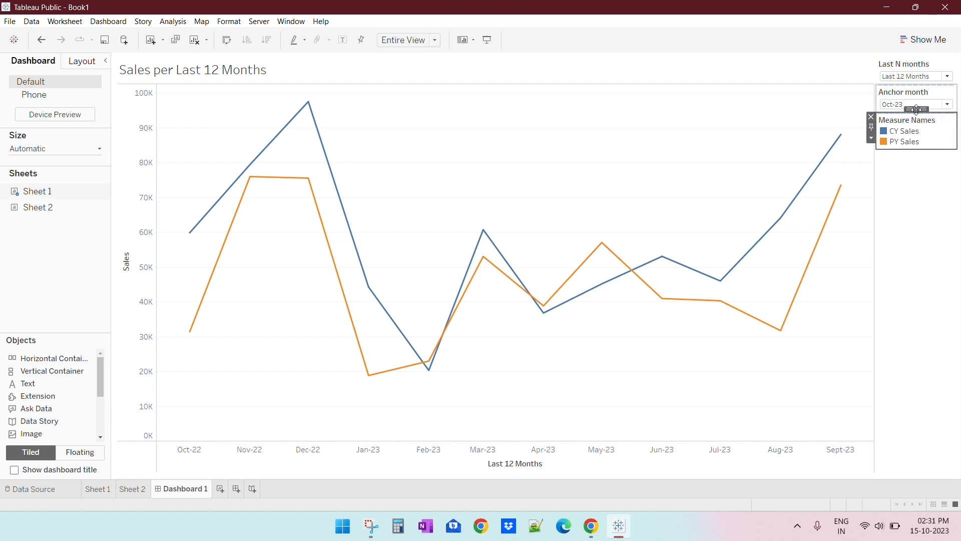
pyautogui.moveTo(916, 110); pyautogui.dragTo(538, 468)
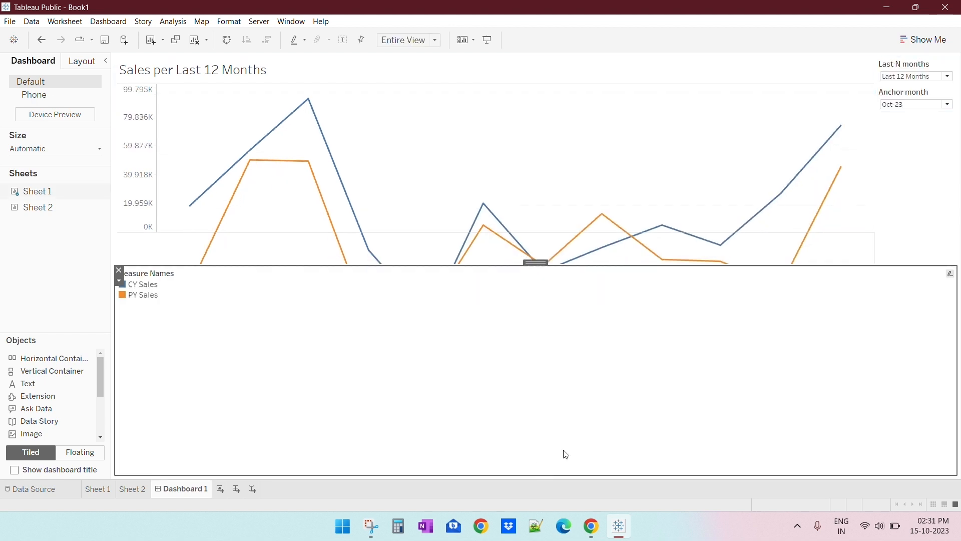
pyautogui.moveTo(489, 262); pyautogui.dragTo(483, 438)
pyautogui.click(255, 452)
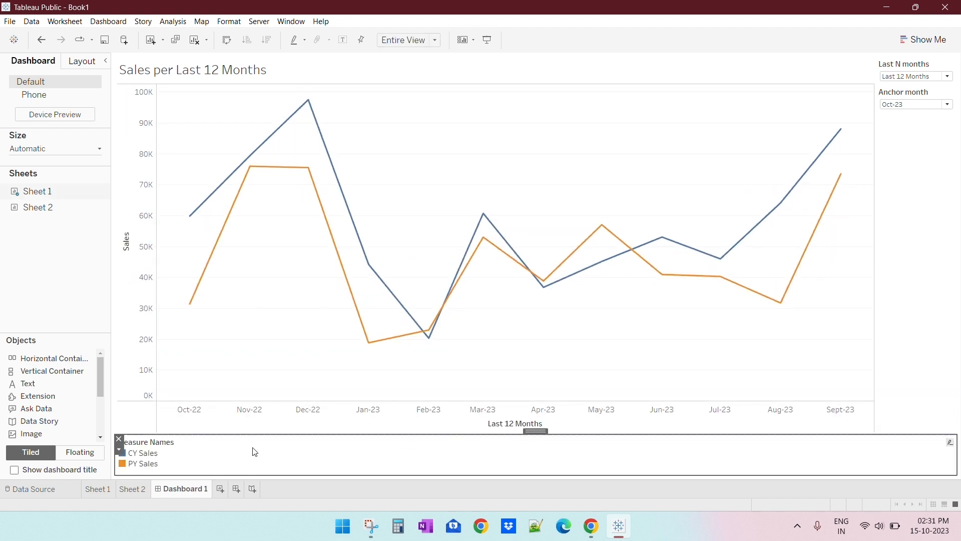
# - Hide the Measure Names legend's title and lay out its items in a single row within a shorter strip
pyautogui.click(119, 450)
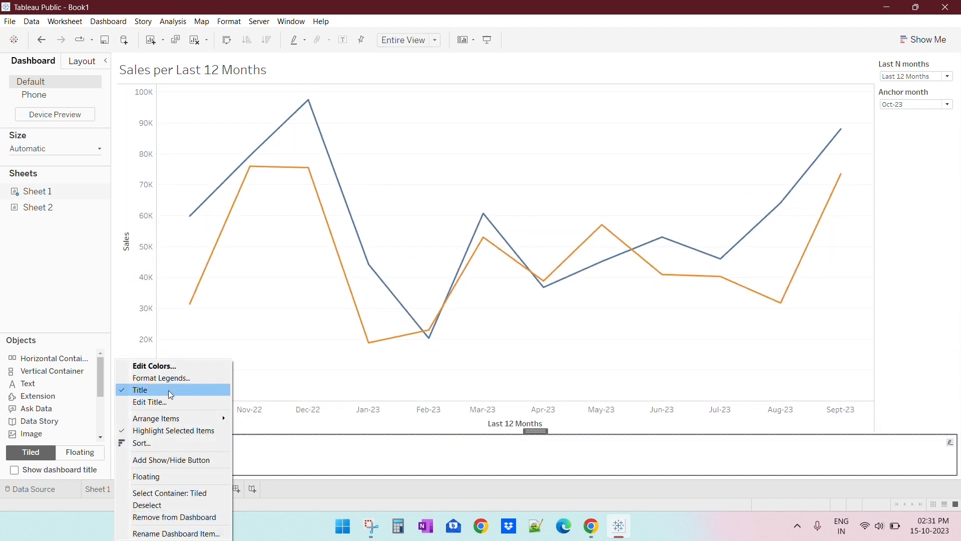
pyautogui.click(169, 390)
pyautogui.click(120, 449)
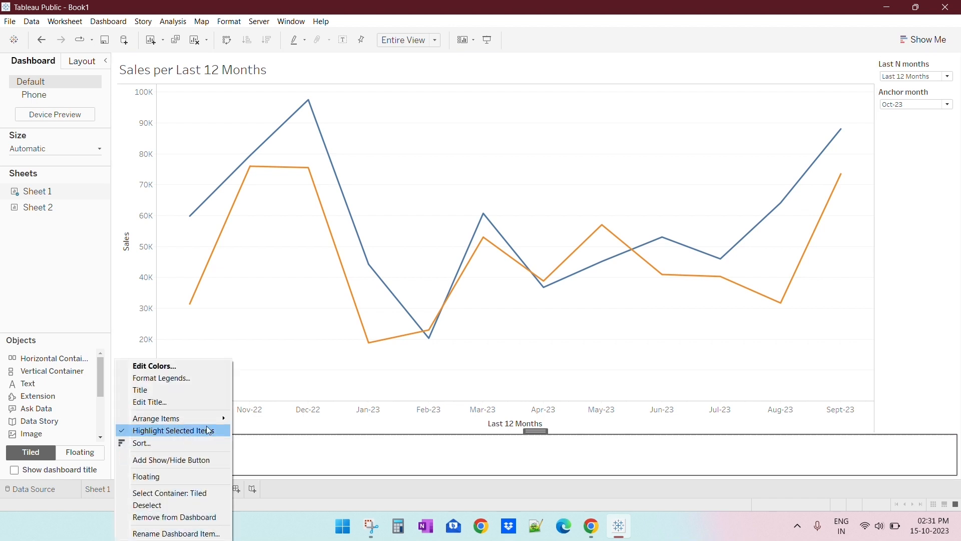
pyautogui.moveTo(201, 418)
pyautogui.click(286, 431)
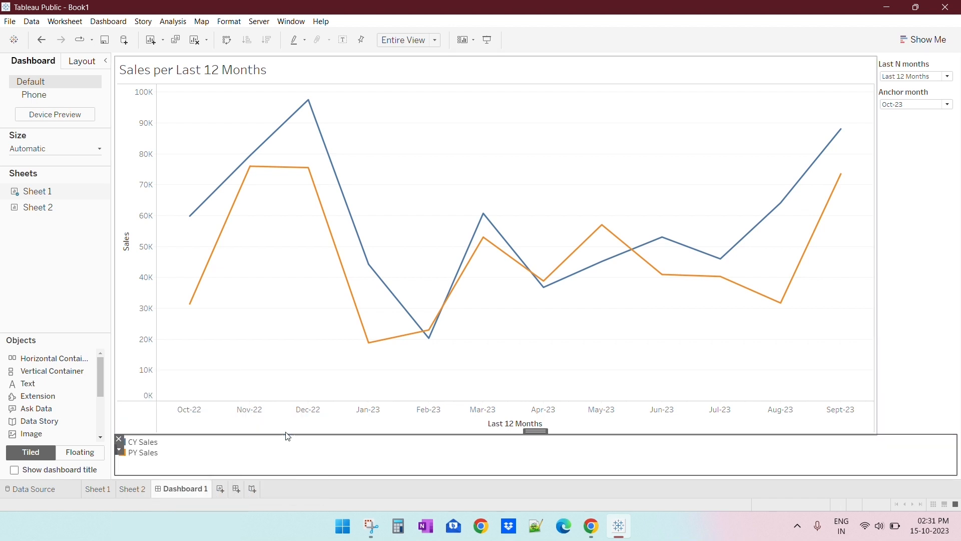
pyautogui.moveTo(392, 434); pyautogui.dragTo(393, 454)
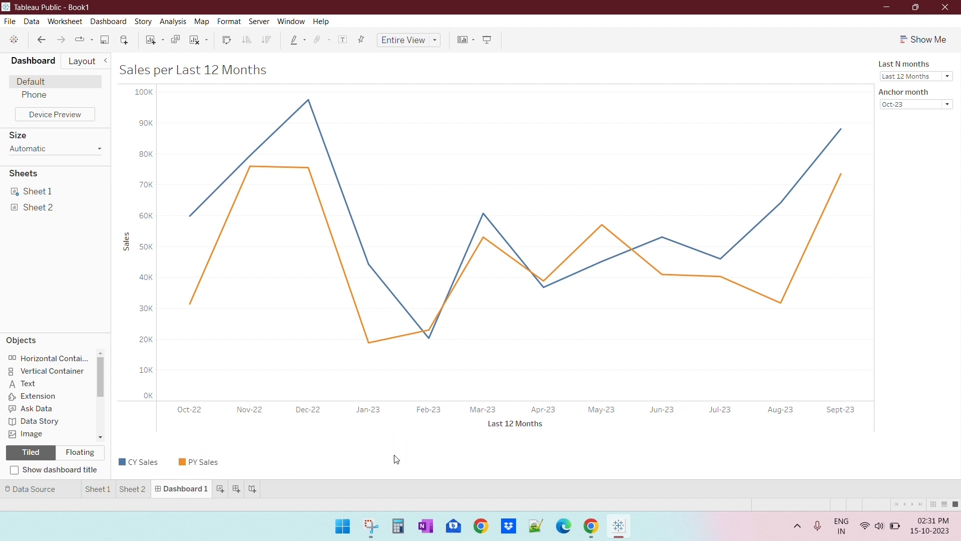
# - Set the title alignment of the CY Sales and PY Sales legend to Center in the legend formatting
pyautogui.click(119, 469)
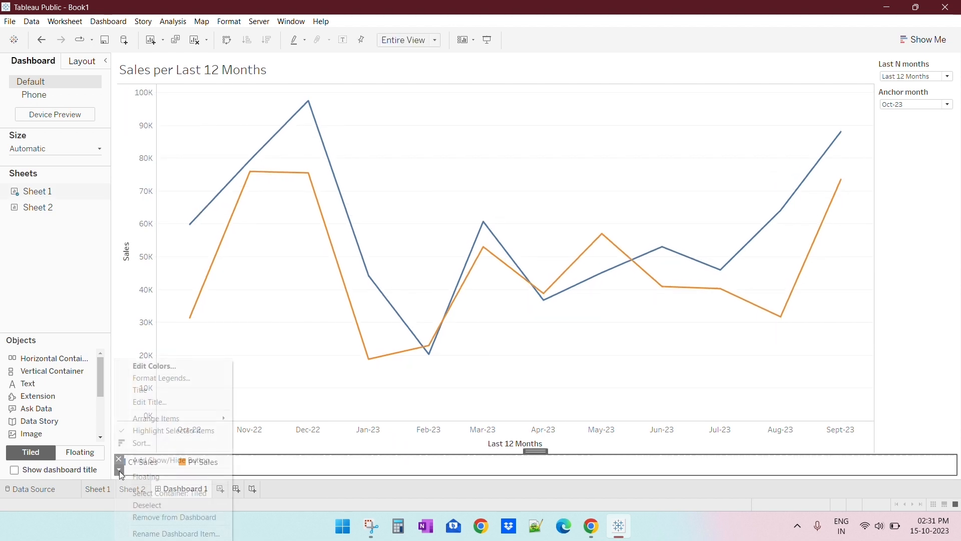
pyautogui.moveTo(205, 419)
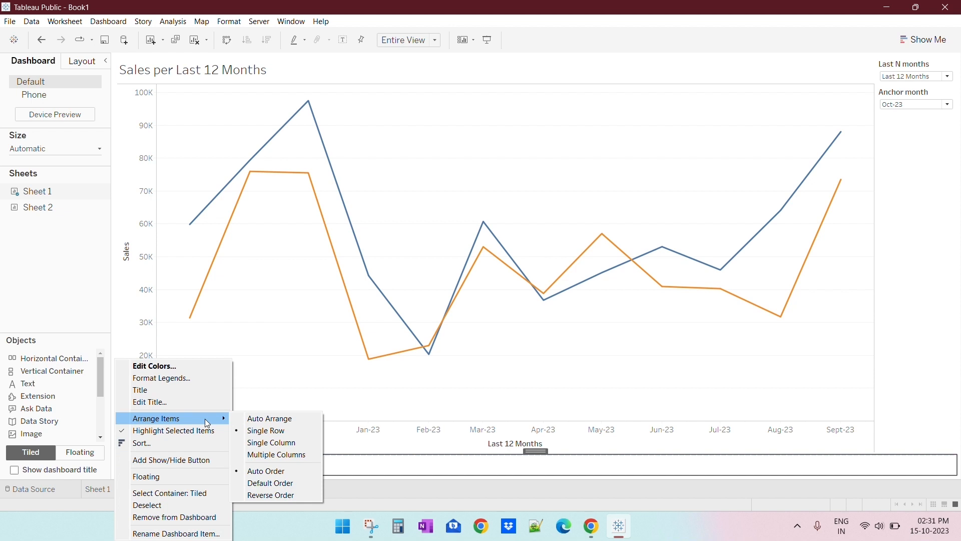
pyautogui.click(179, 378)
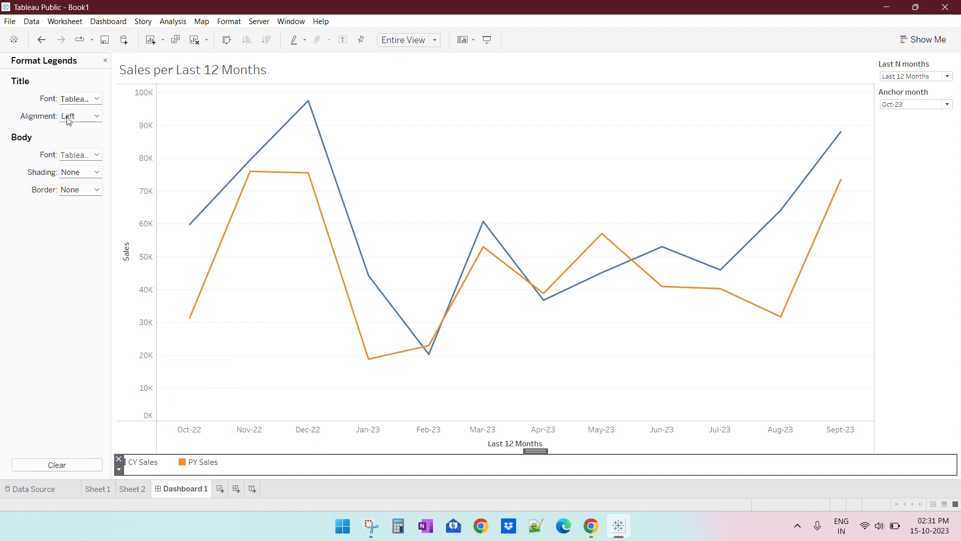
pyautogui.click(85, 120)
pyautogui.click(83, 145)
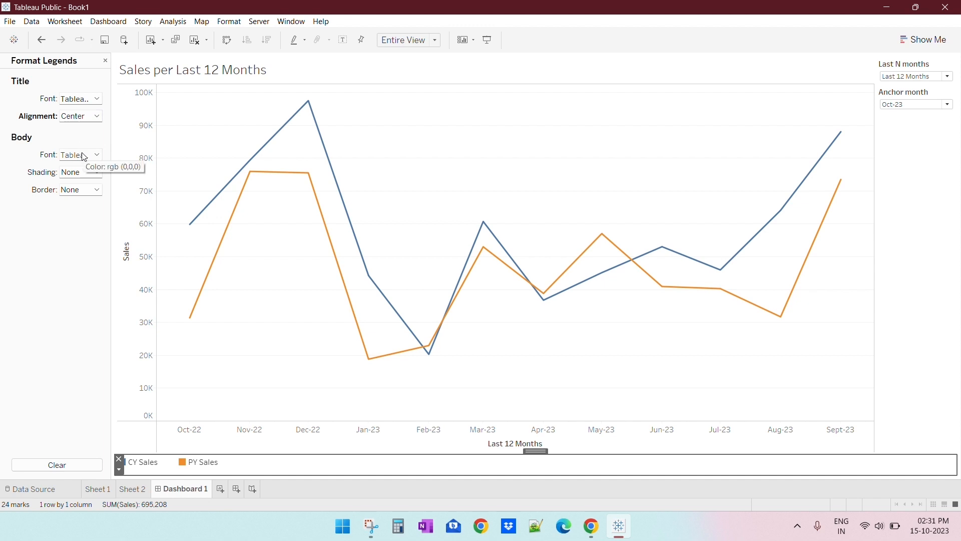
pyautogui.click(76, 101)
pyautogui.click(76, 100)
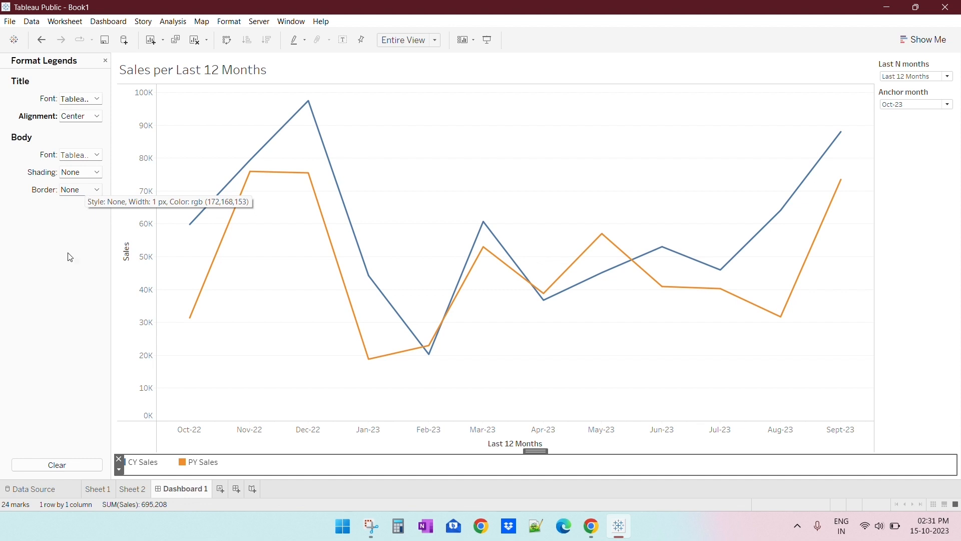
pyautogui.click(105, 60)
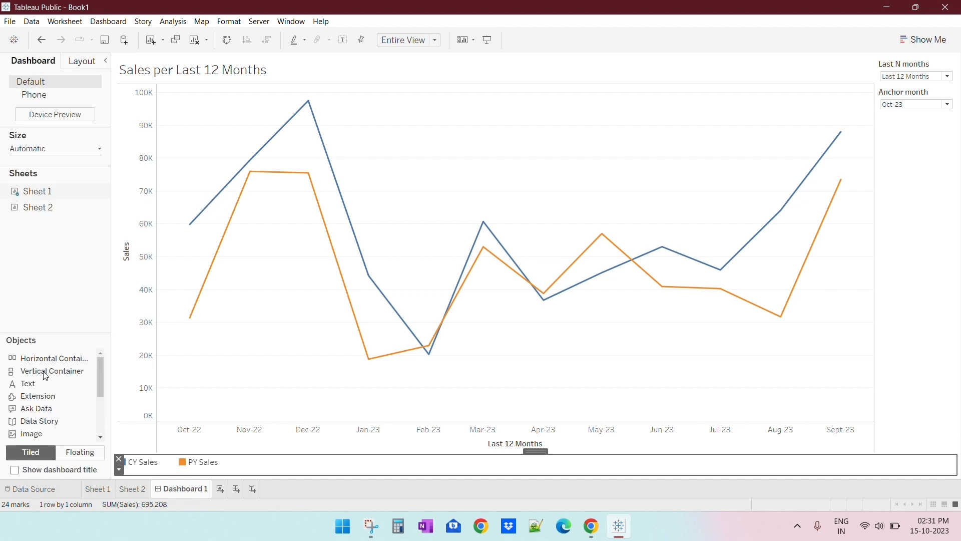
pyautogui.rightClick(304, 469)
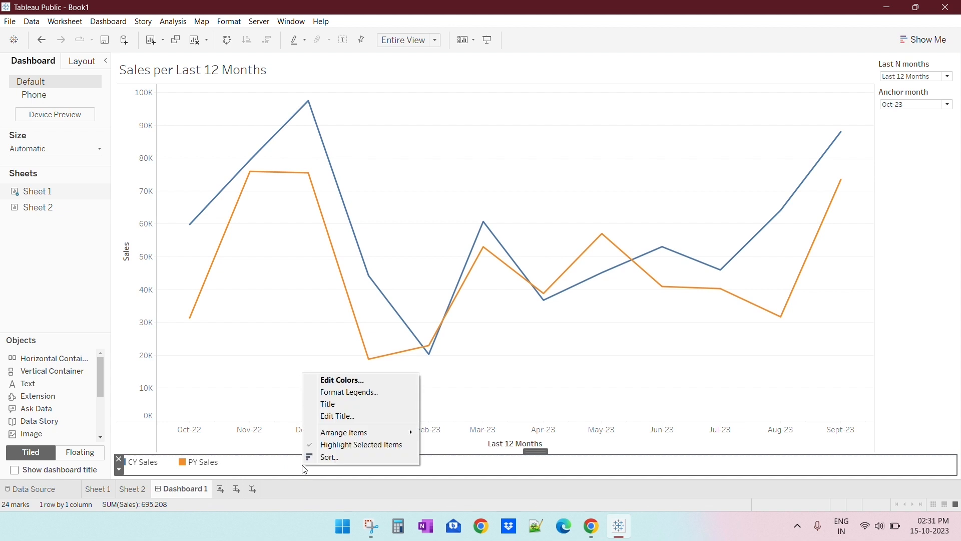
pyautogui.moveTo(400, 436)
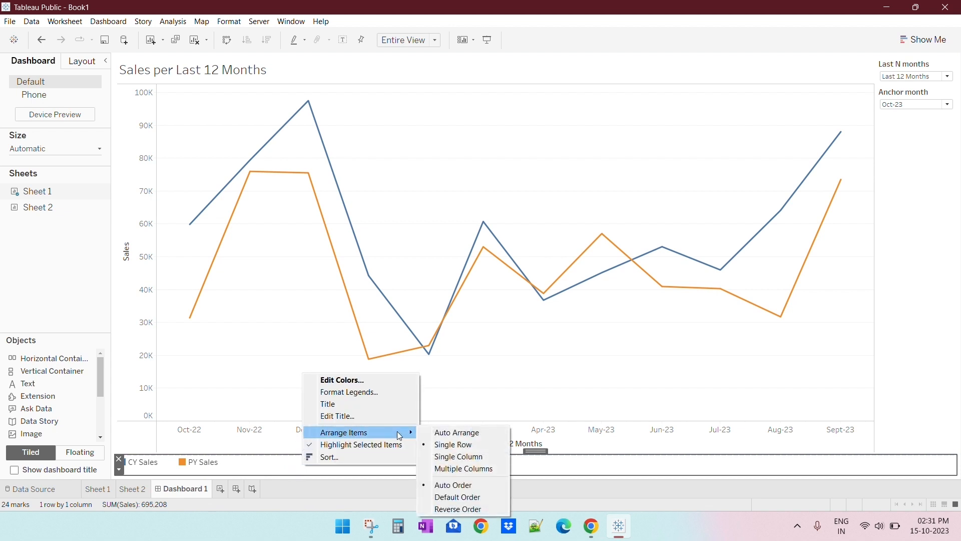
pyautogui.click(363, 474)
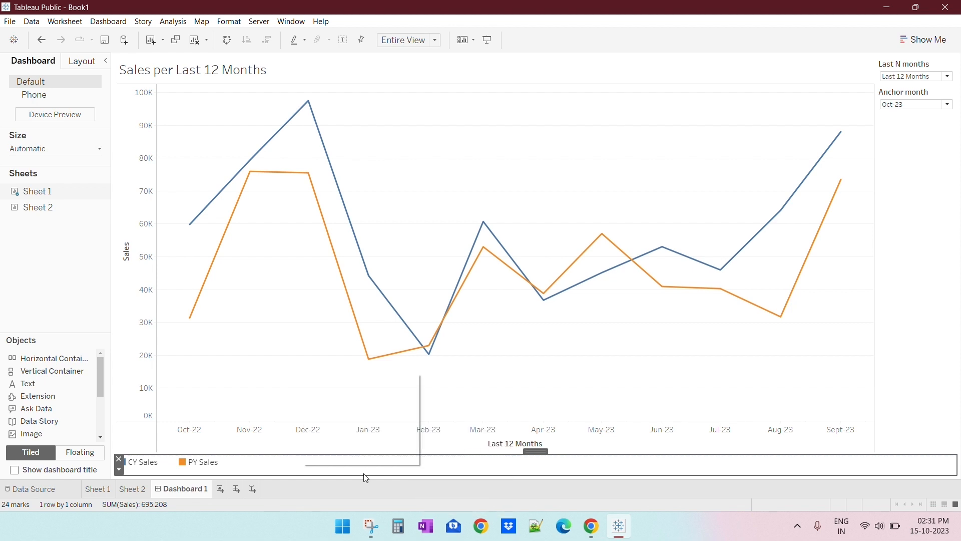
pyautogui.click(920, 378)
pyautogui.click(919, 378)
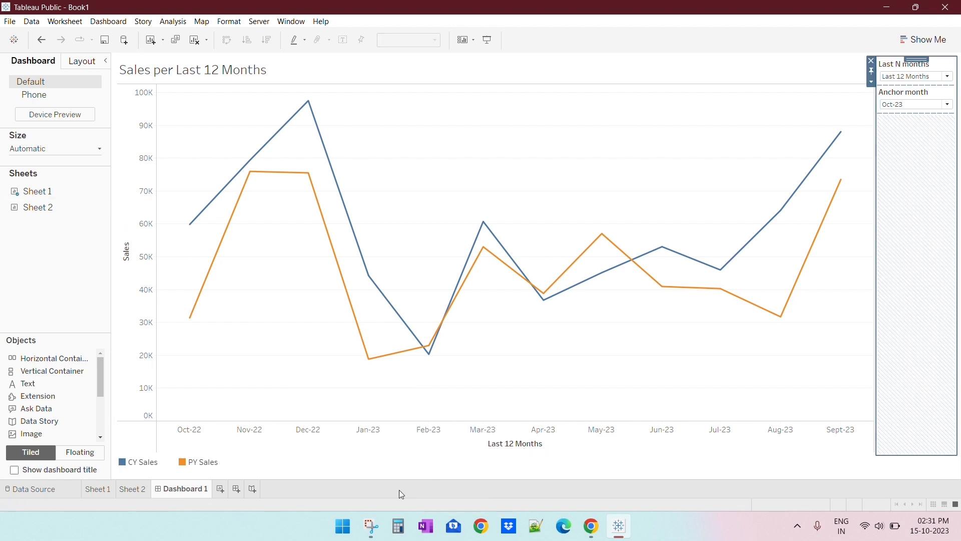
pyautogui.click(71, 289)
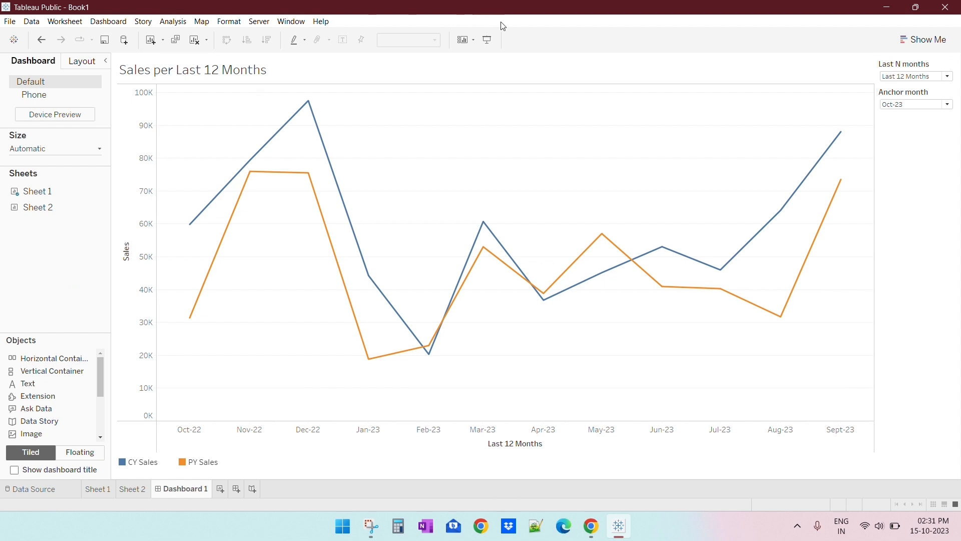
# - Test the dashboard in presentation mode by setting Last N months to Last 3 Months, Last 6 Months and Last 12 Months, and exit the presentation
pyautogui.click(489, 44)
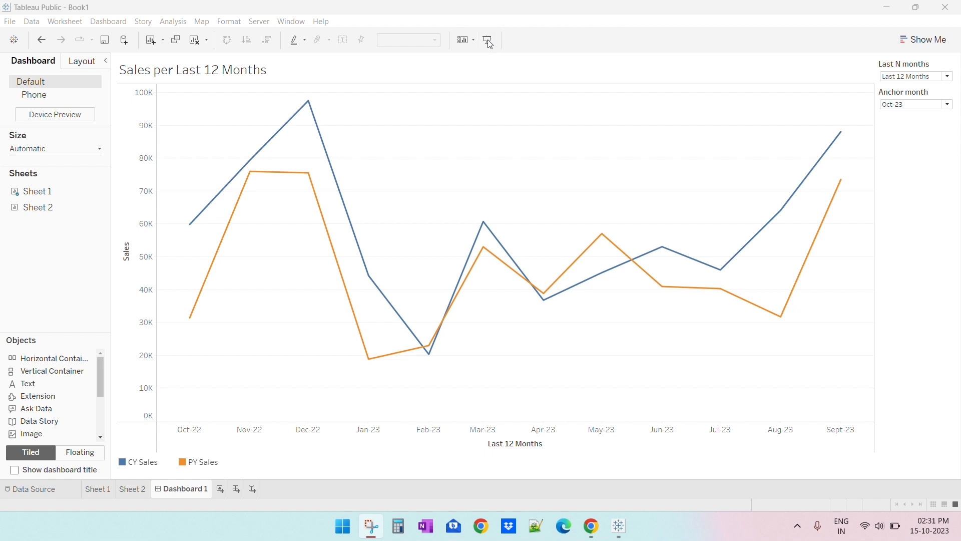
pyautogui.click(489, 43)
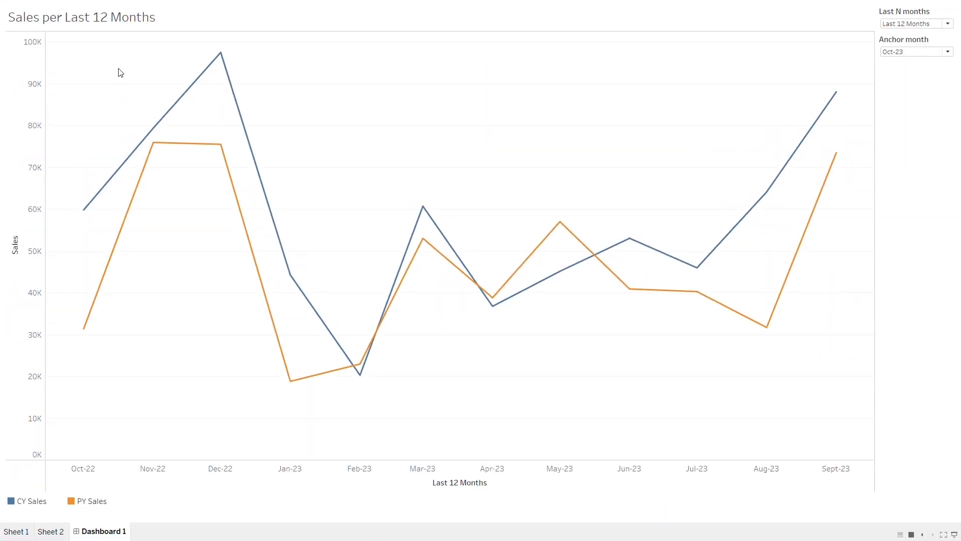
pyautogui.click(921, 24)
pyautogui.click(924, 33)
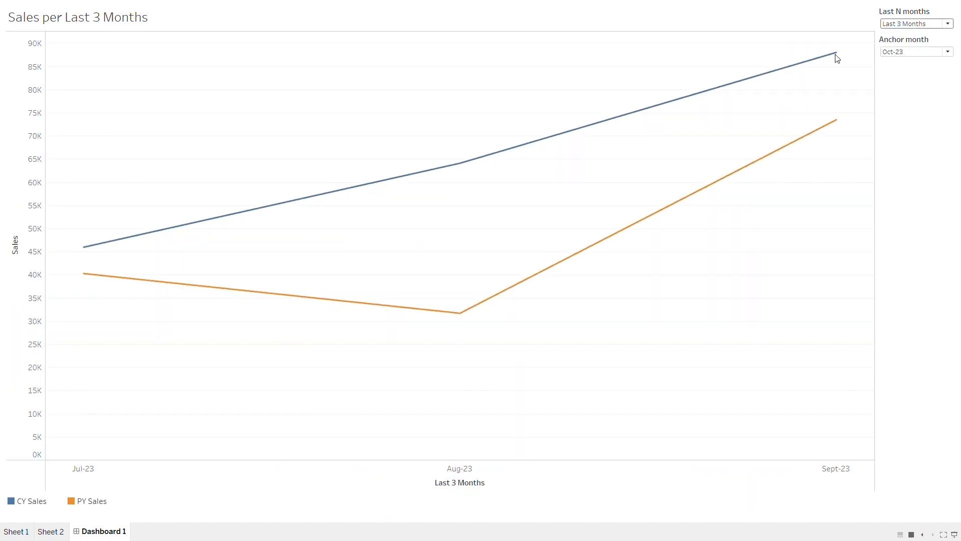
pyautogui.click(935, 23)
pyautogui.click(920, 40)
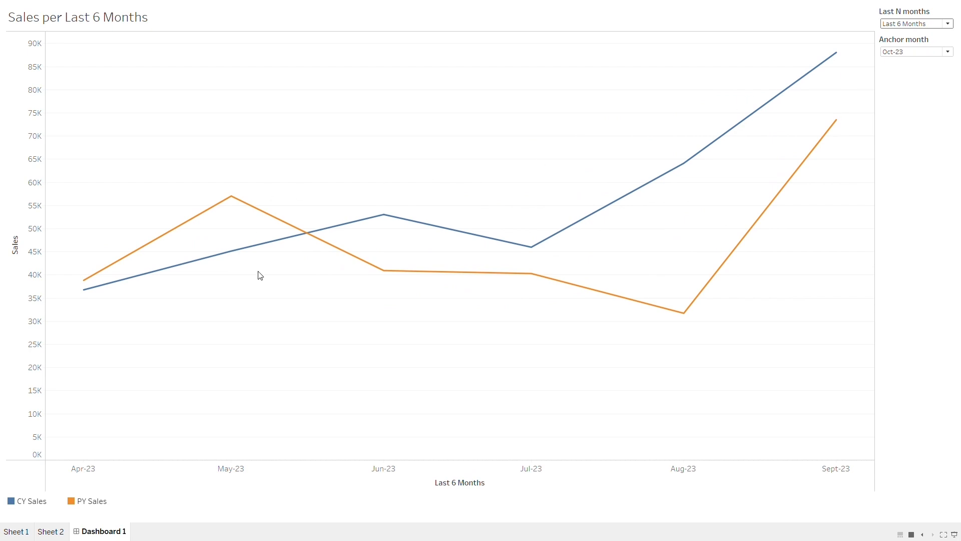
pyautogui.click(921, 25)
pyautogui.click(918, 59)
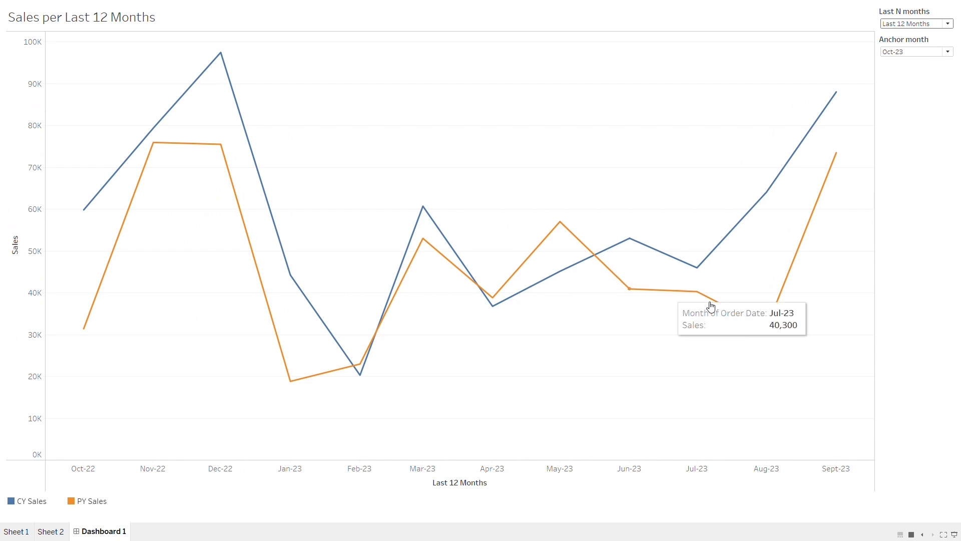
pyautogui.press('Escape')
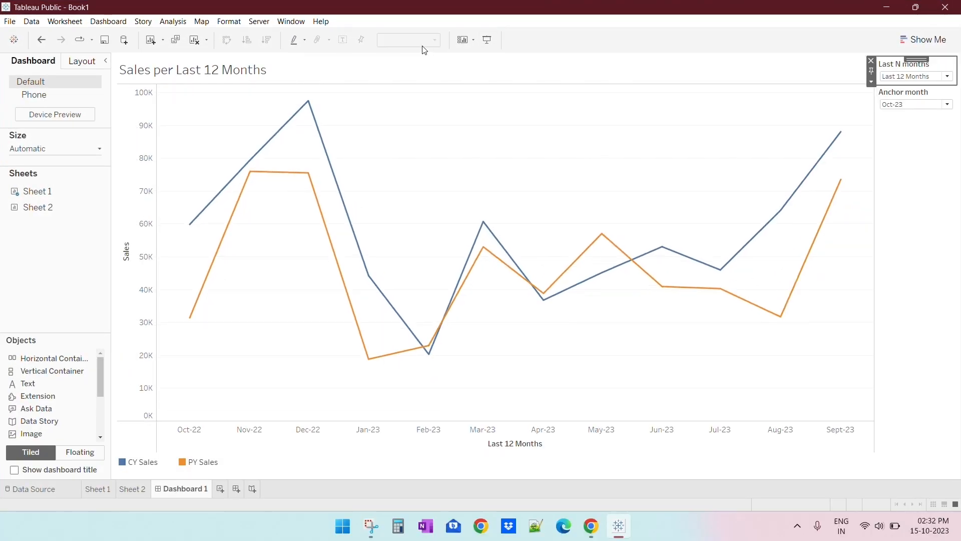